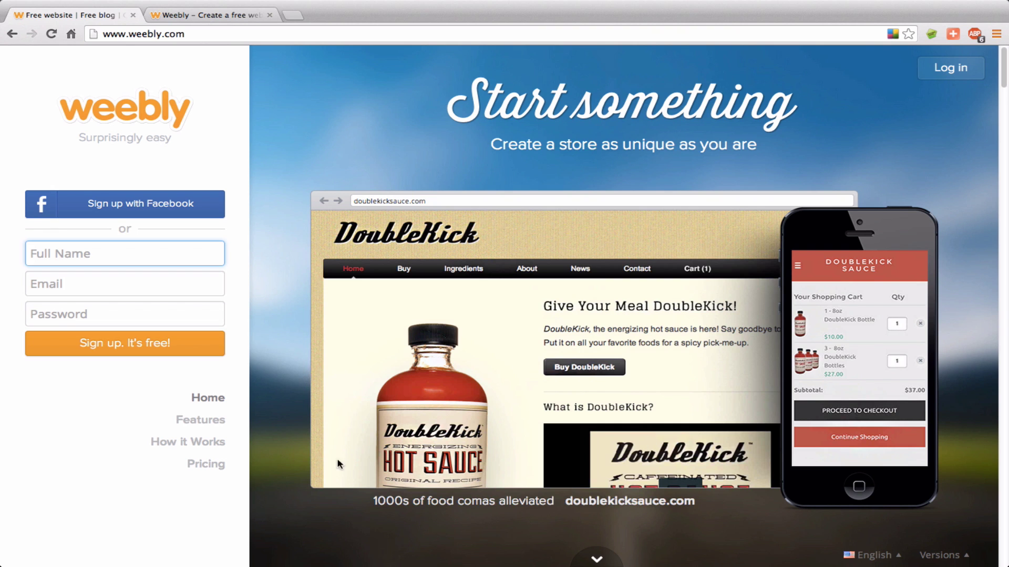
# Open the Weebly pricing page, and choose Site as the focus of the new website.
pyautogui.click(193, 467)
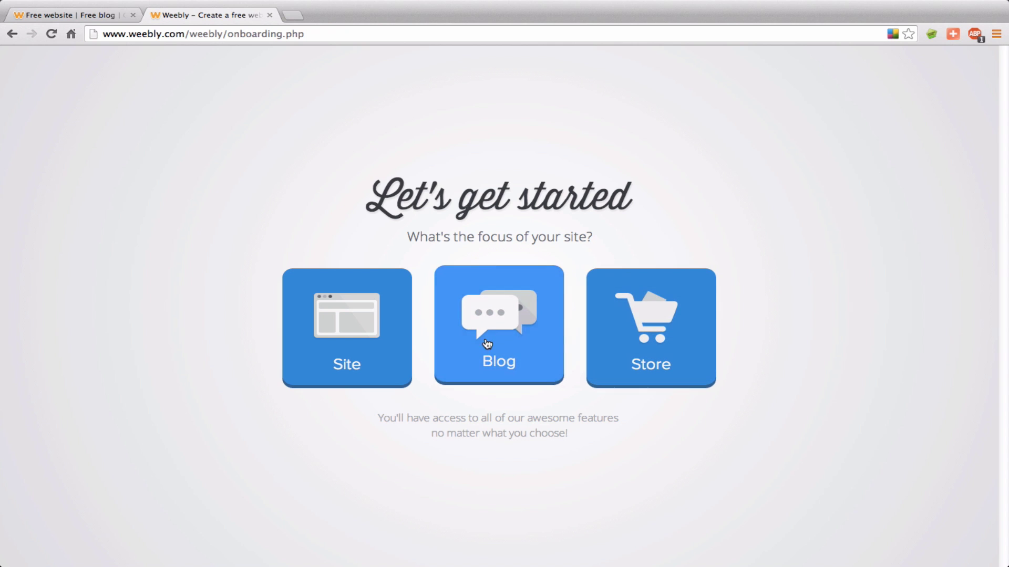
pyautogui.click(315, 316)
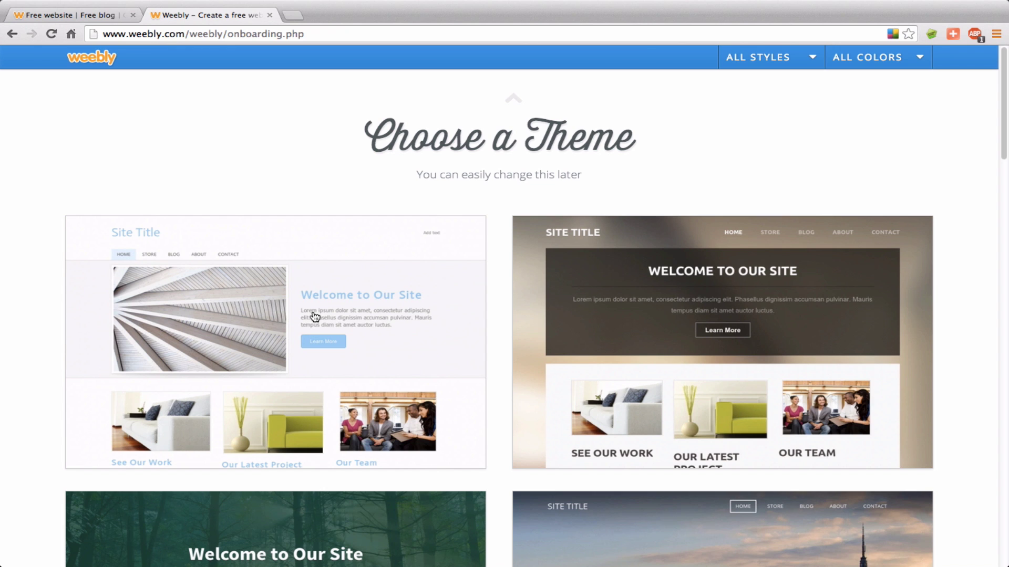
# Browse the theme gallery and compare the available website designs.
pyautogui.scroll(-10, 314, 316)
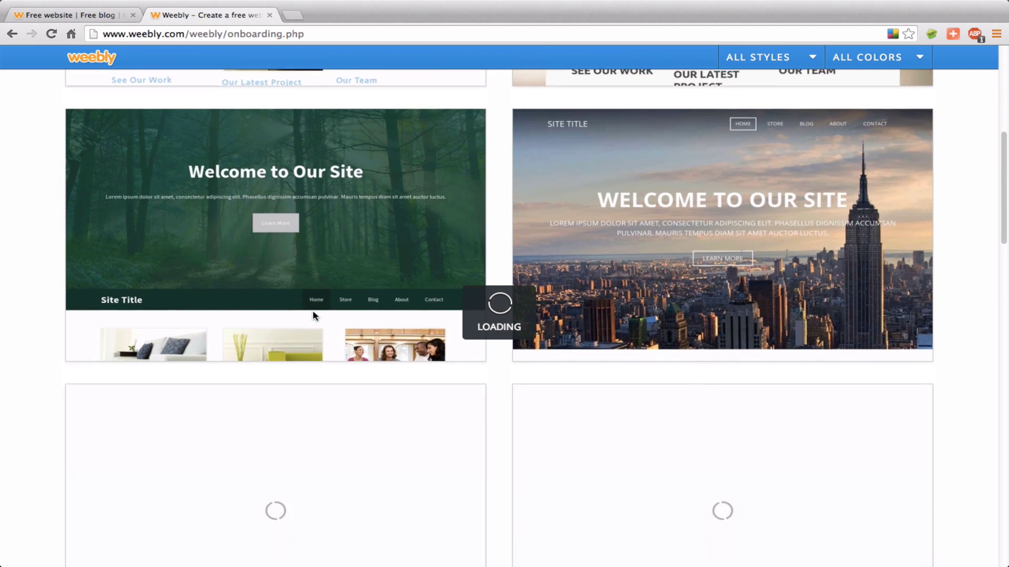
pyautogui.scroll(-5, 314, 316)
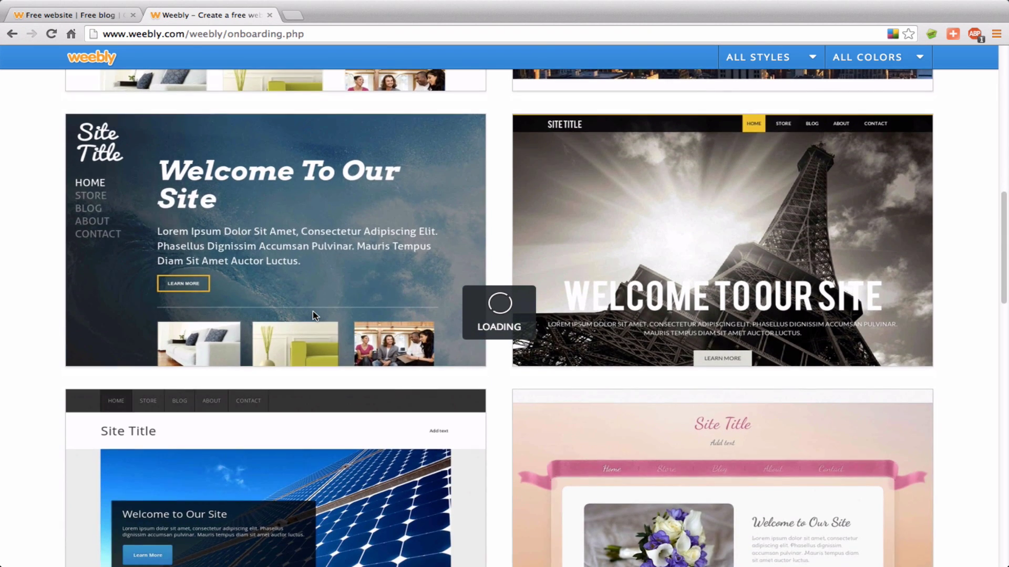
pyautogui.scroll(-5, 313, 315)
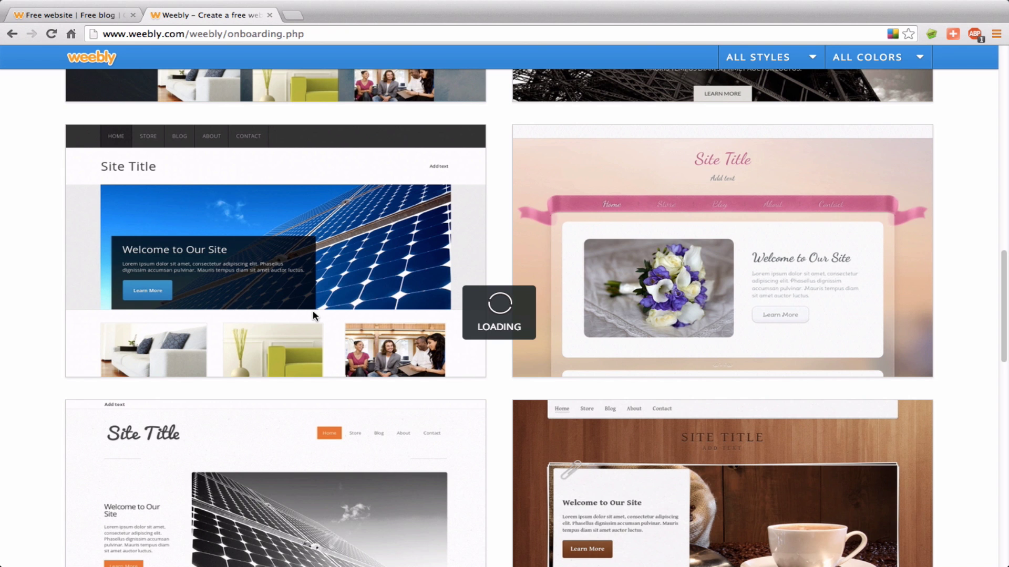
pyautogui.scroll(-3, 313, 316)
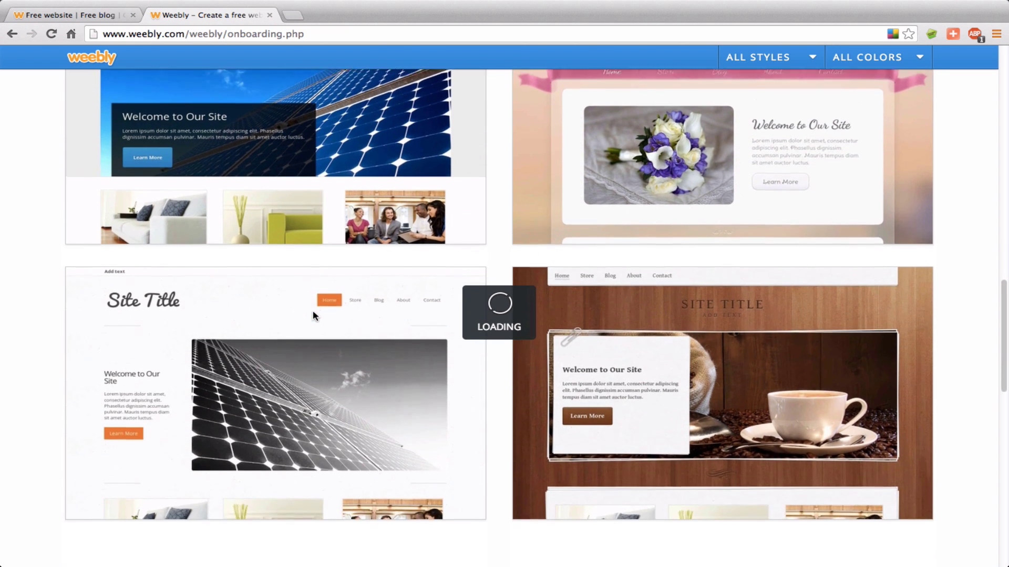
pyautogui.scroll(-8, 313, 311)
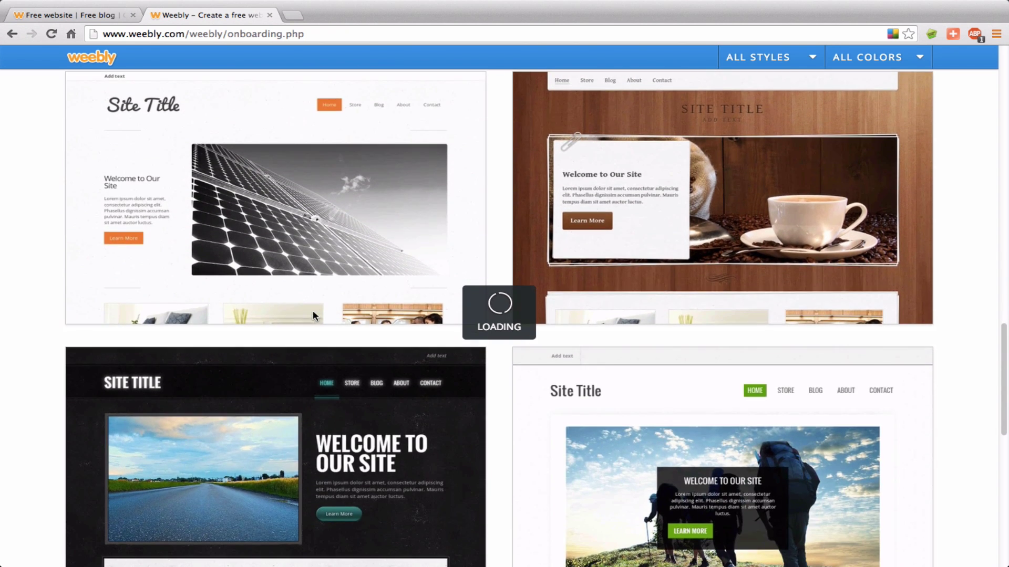
pyautogui.scroll(-6, 313, 315)
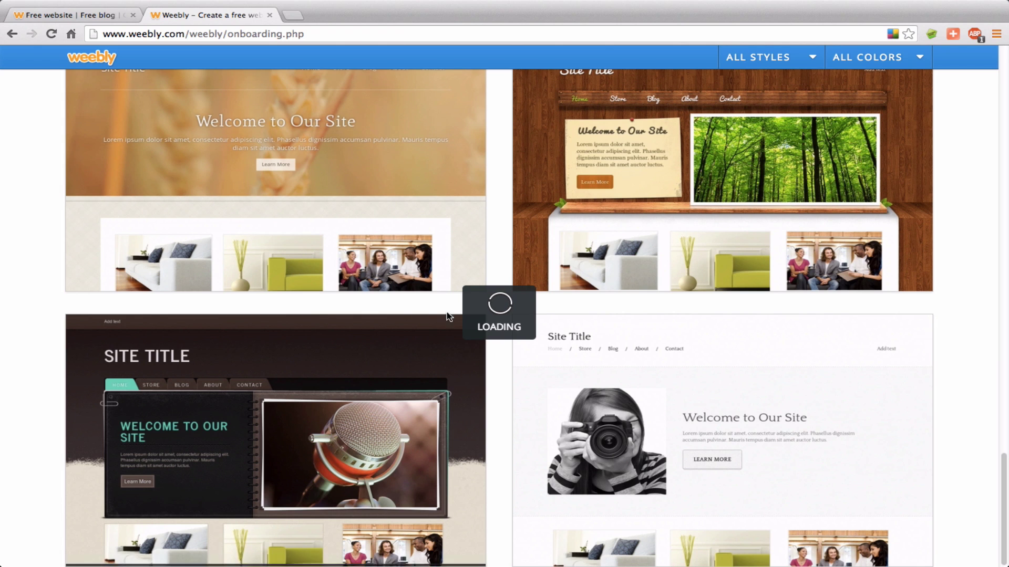
pyautogui.moveTo(395, 409)
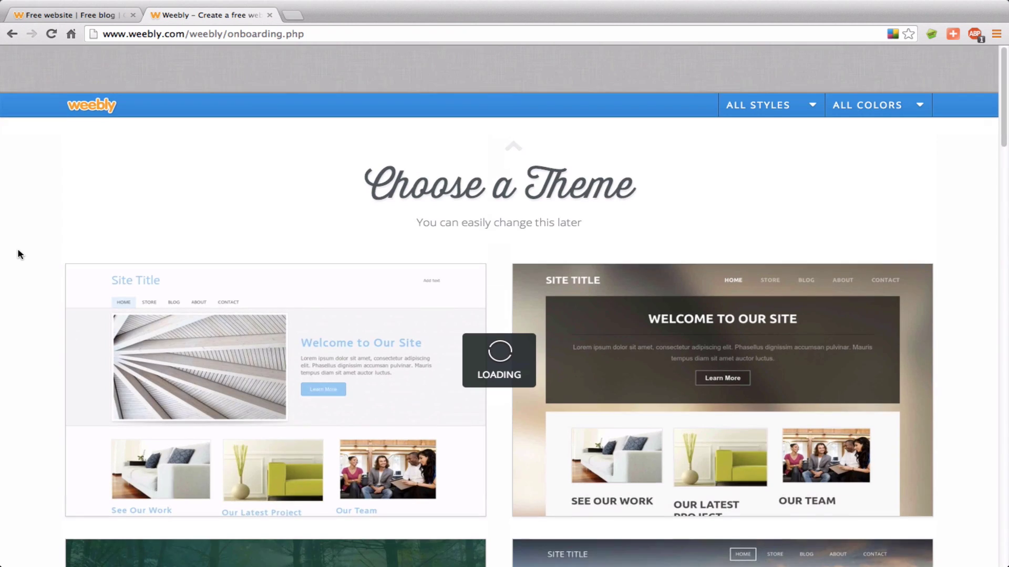
pyautogui.scroll(-1, 23, 252)
pyautogui.scroll(-6, 317, 391)
pyautogui.scroll(-3, 317, 394)
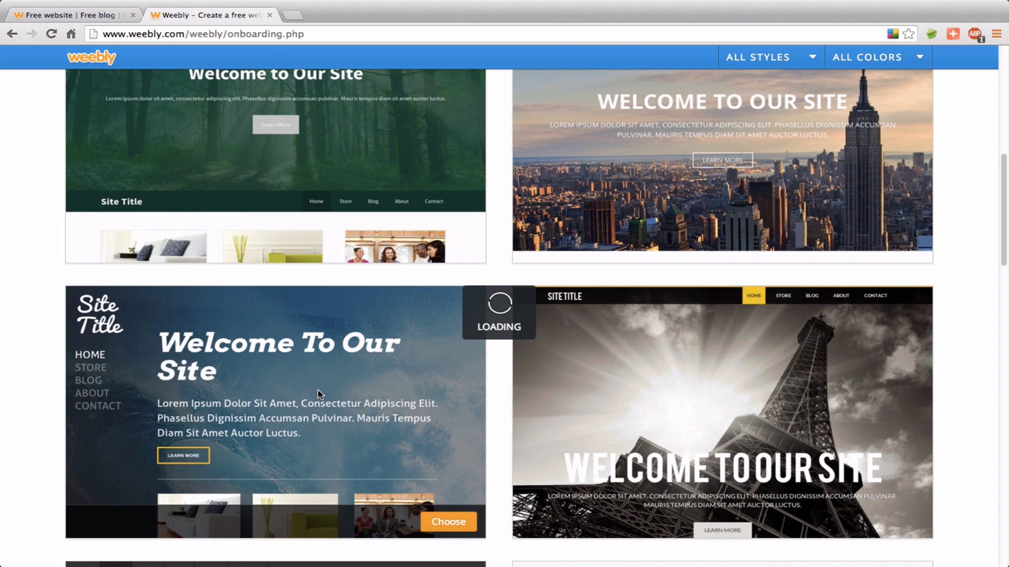
pyautogui.scroll(-12, 318, 394)
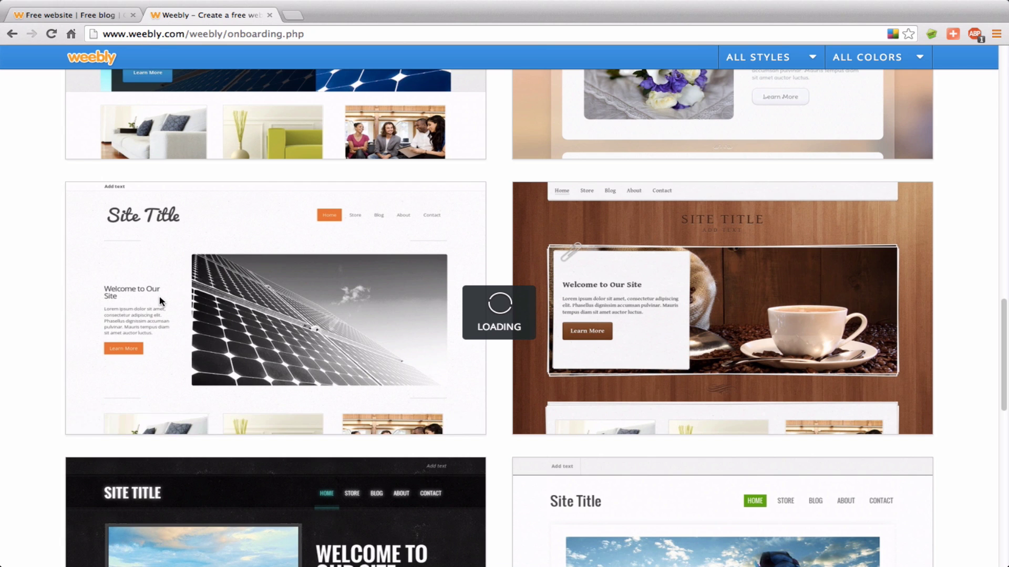
# Try the red and green color variants on the white solar-panel theme with the script title, and restore its orange variant.
pyautogui.moveTo(217, 402)
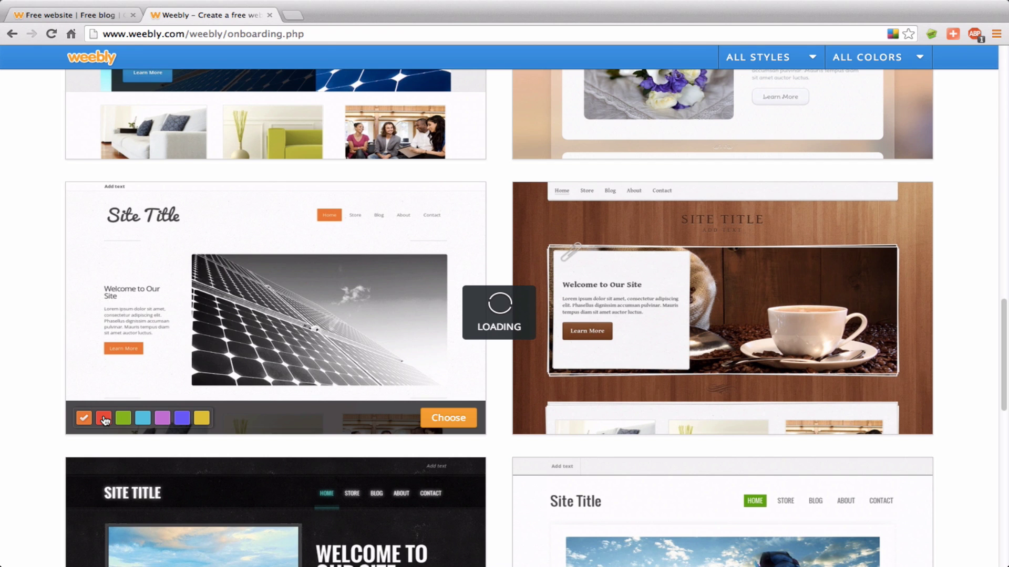
pyautogui.click(104, 419)
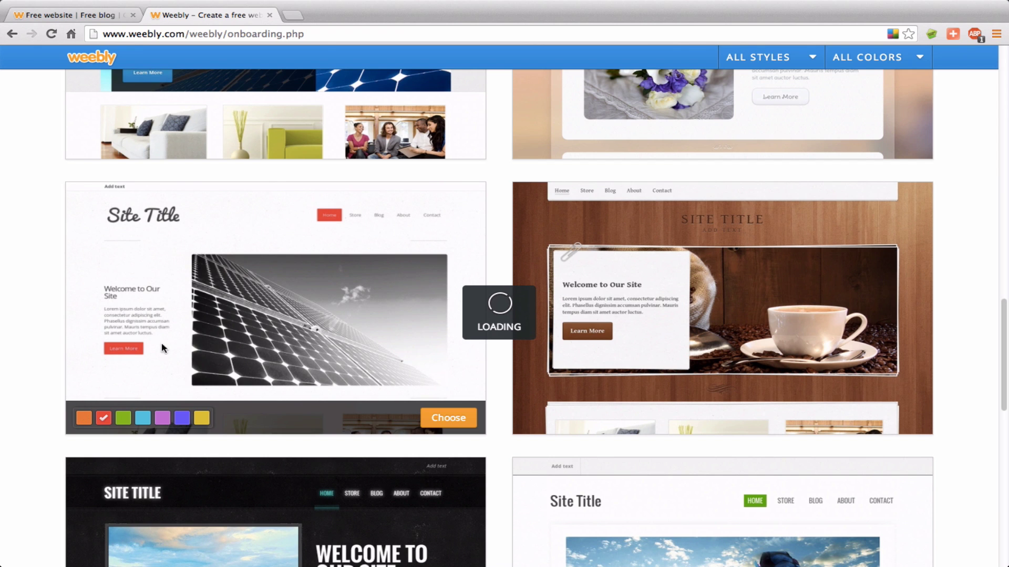
pyautogui.click(127, 420)
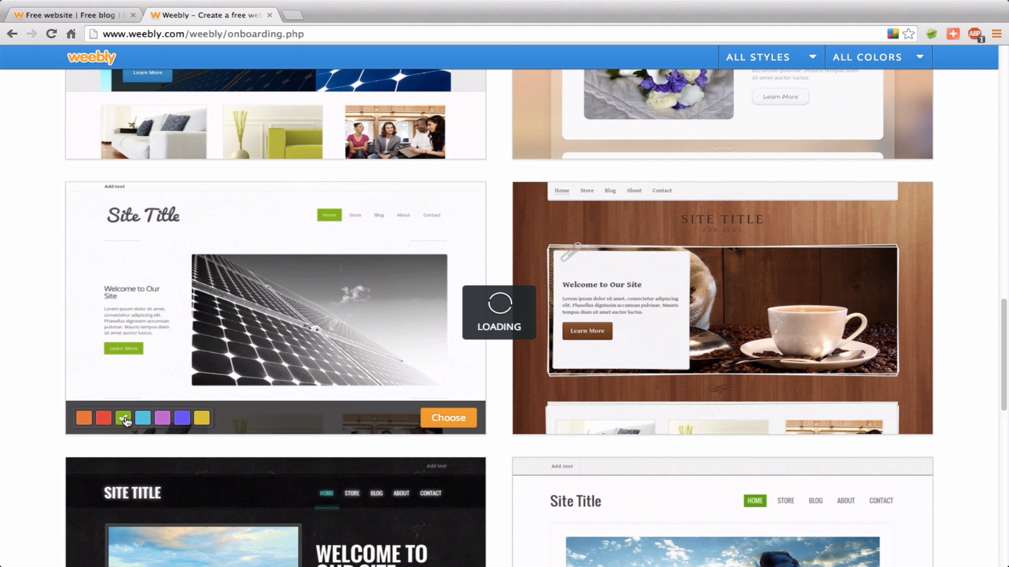
pyautogui.click(85, 419)
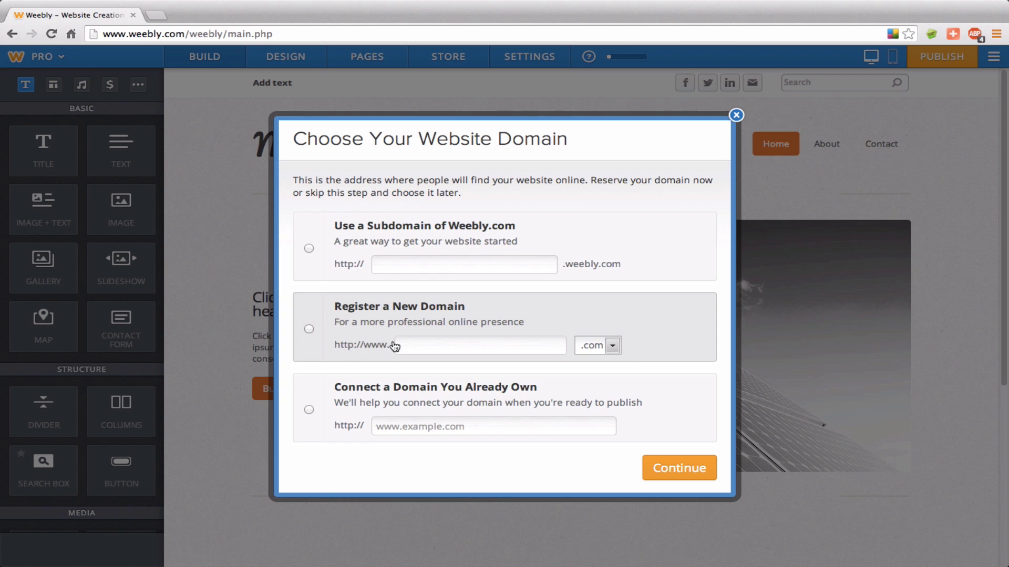
pyautogui.click(449, 347)
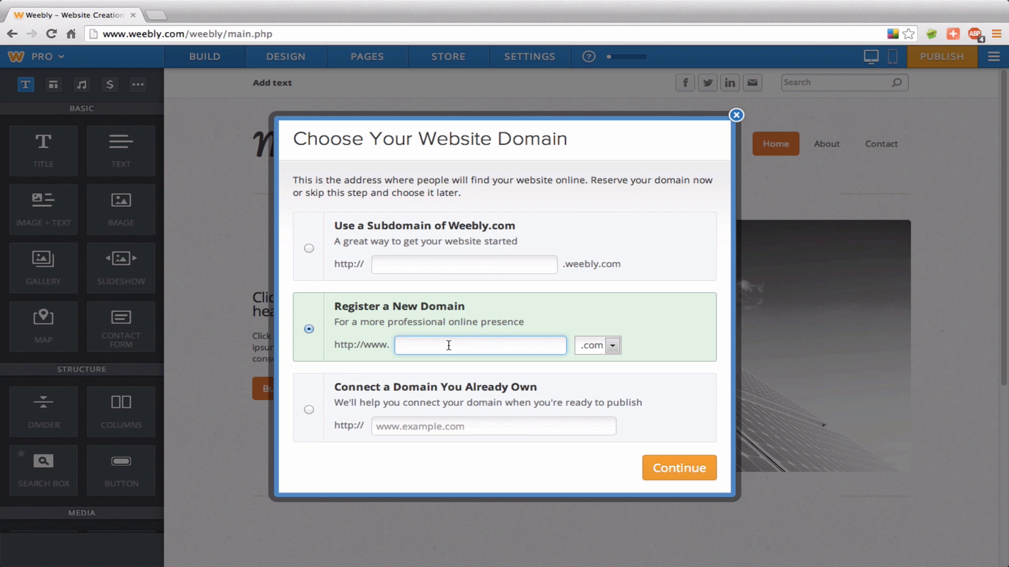
pyautogui.click(311, 410)
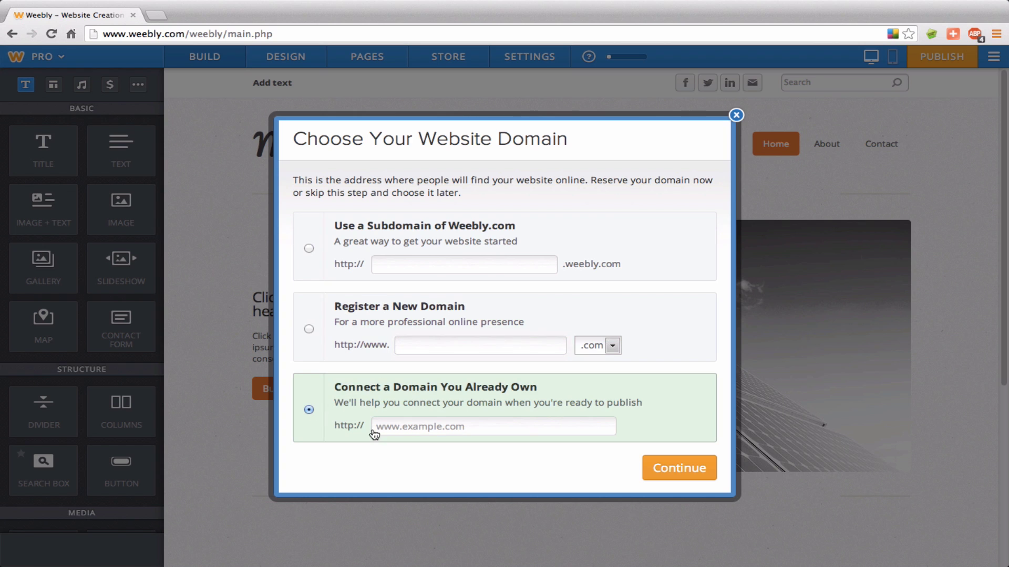
pyautogui.click(413, 421)
# Reserve the Weebly subdomain "davidsitalian" as the website address.
pyautogui.click(310, 252)
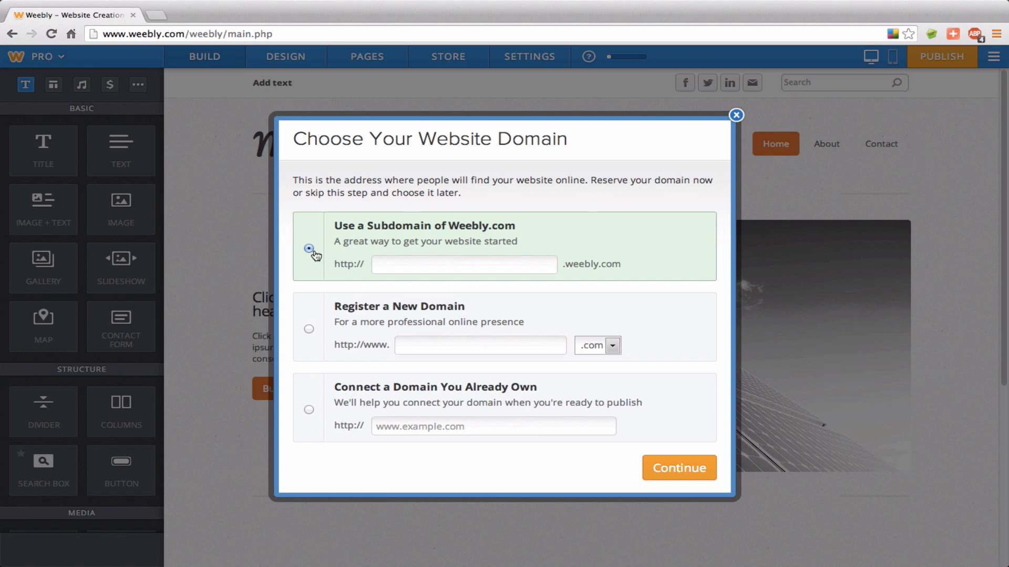
pyautogui.click(400, 264)
pyautogui.write('da')
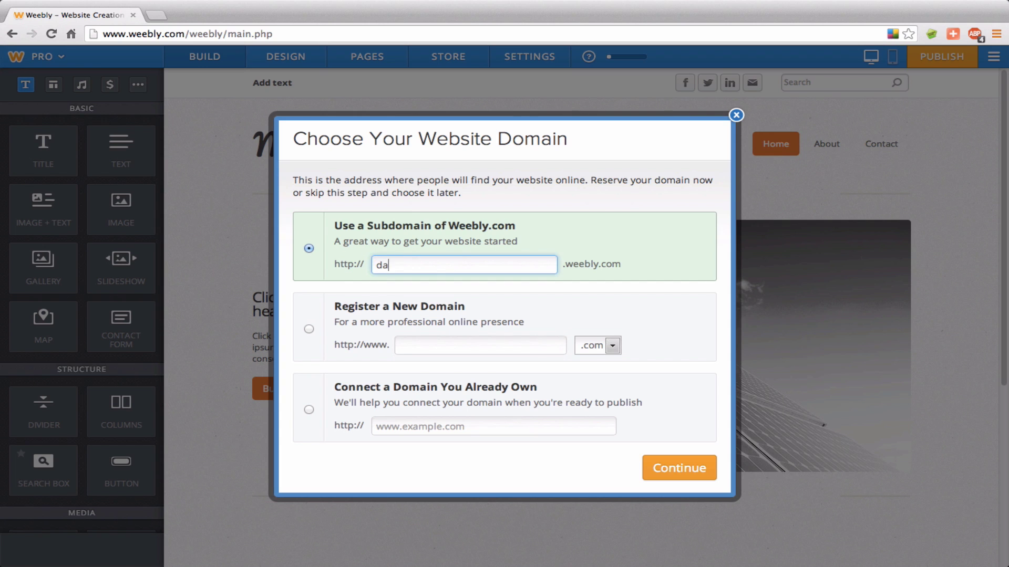
pyautogui.write('vidsitalian')
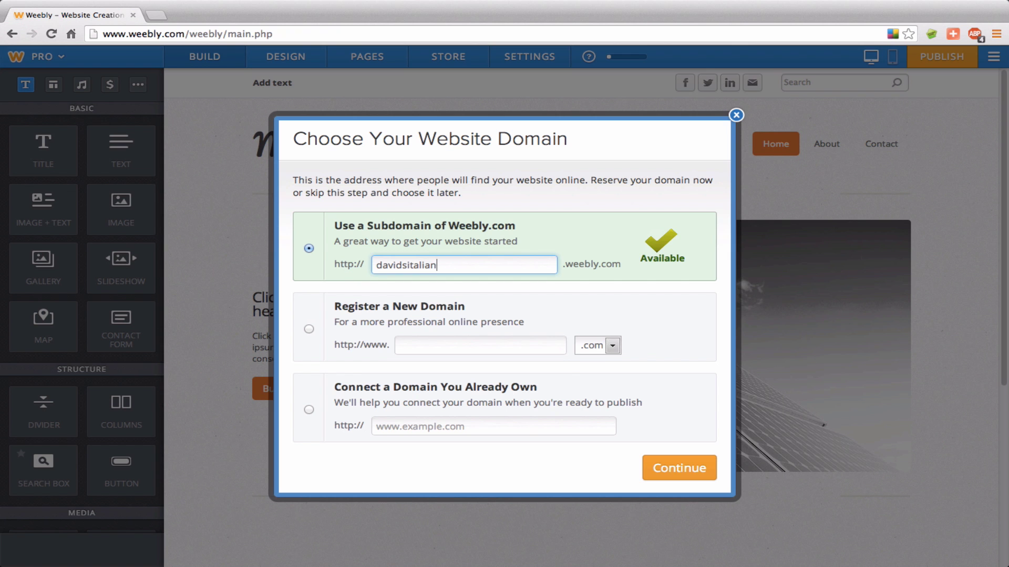
pyautogui.click(677, 468)
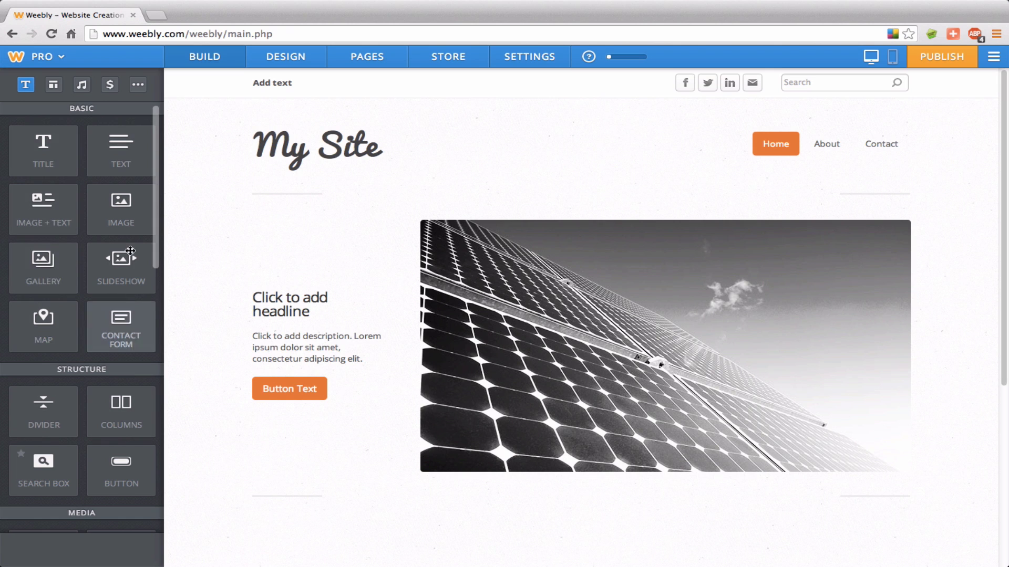
pyautogui.scroll(-10, 17, 336)
pyautogui.scroll(10, 17, 337)
pyautogui.moveTo(290, 166)
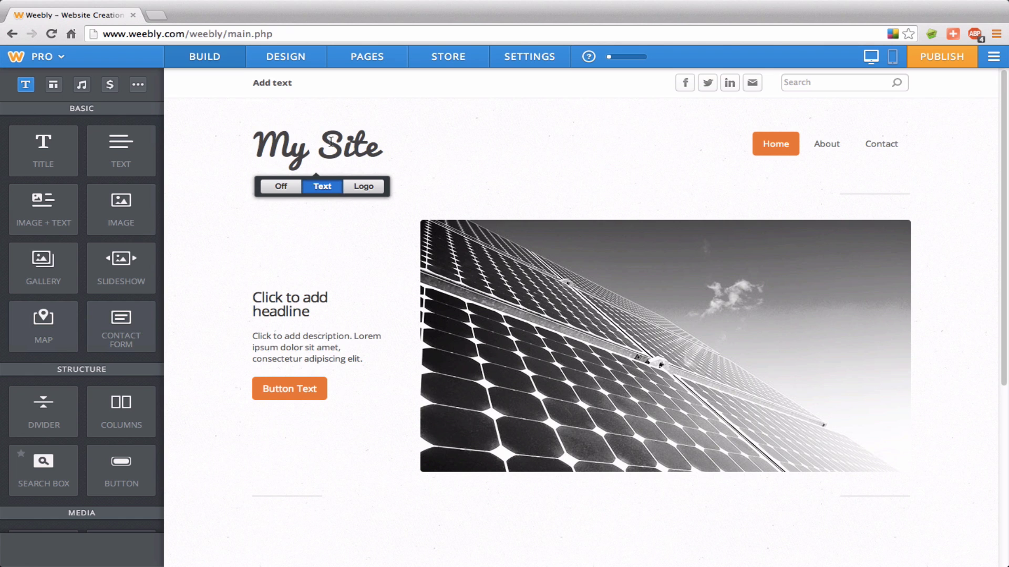
# View the logo design site thelogocompany.net in a separate browser tab, and close it to return to the site editor.
pyautogui.hotkey('ctrl', 't')
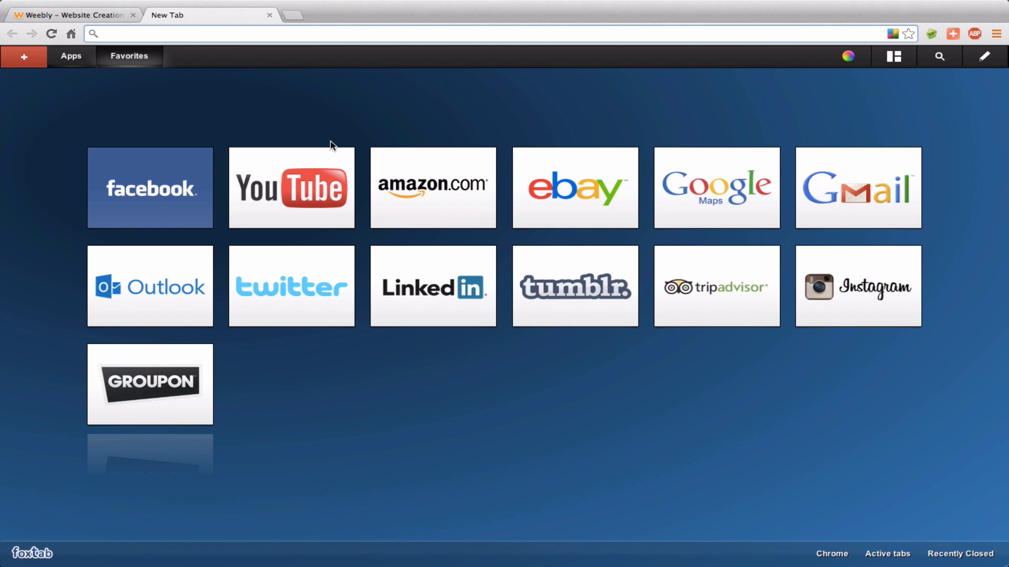
pyautogui.write('thelogocompany.net')
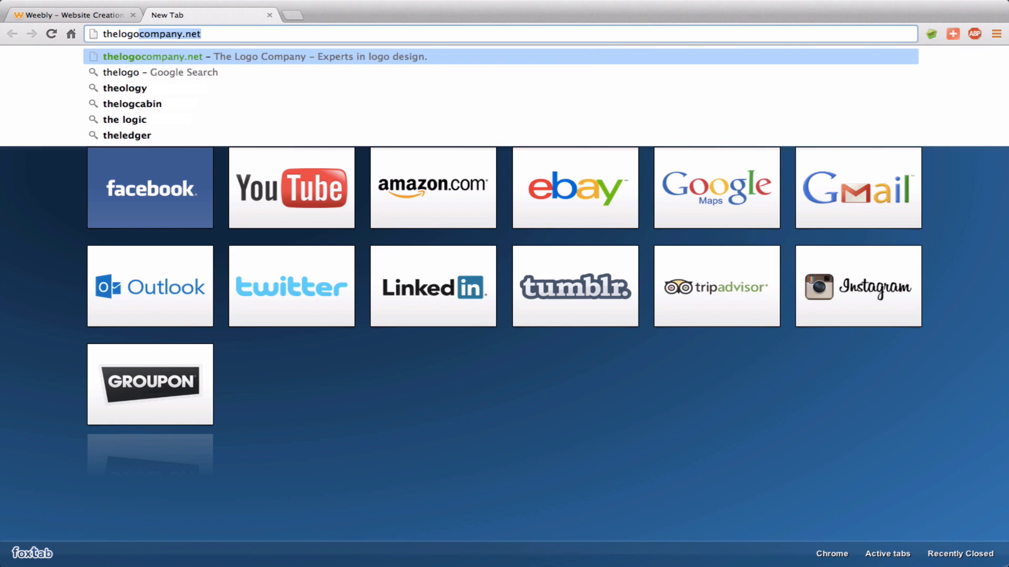
pyautogui.press('Return')
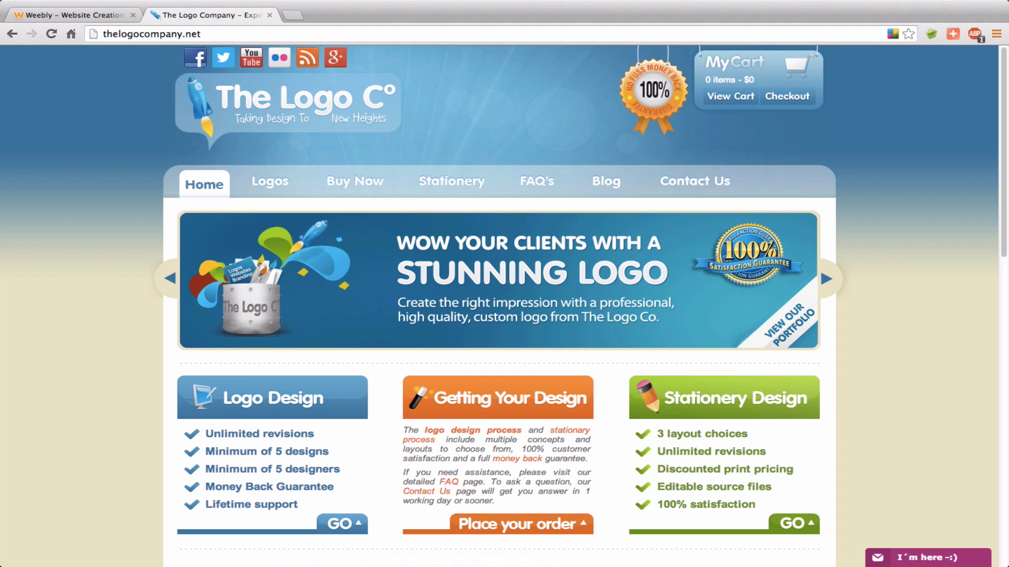
pyautogui.hotkey('ctrl', 'w')
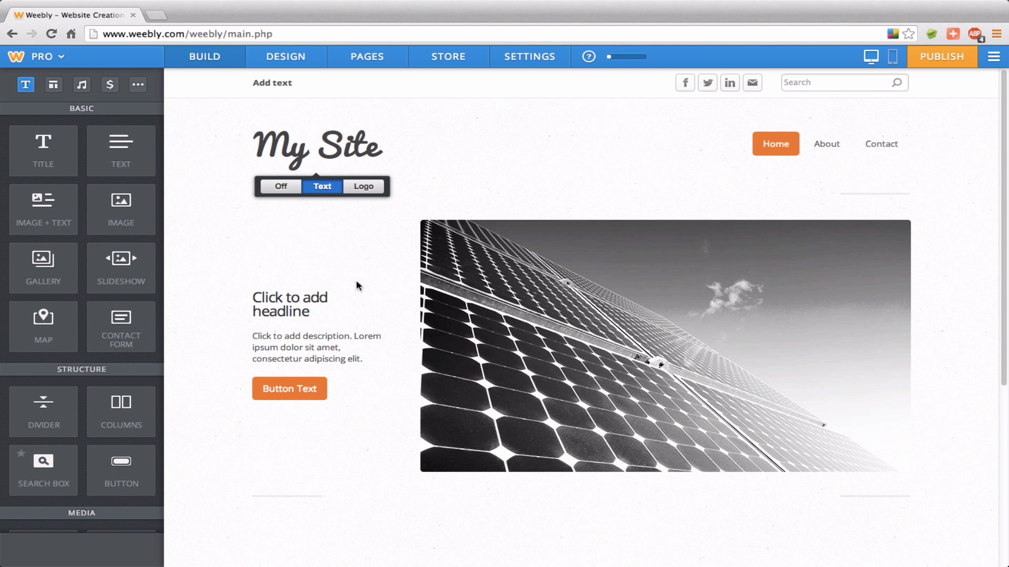
# Replace the site title with "David's Italian Restaurant", and shorten it to "Italian Restaurant".
pyautogui.click(309, 146)
pyautogui.tripleClick(266, 147)
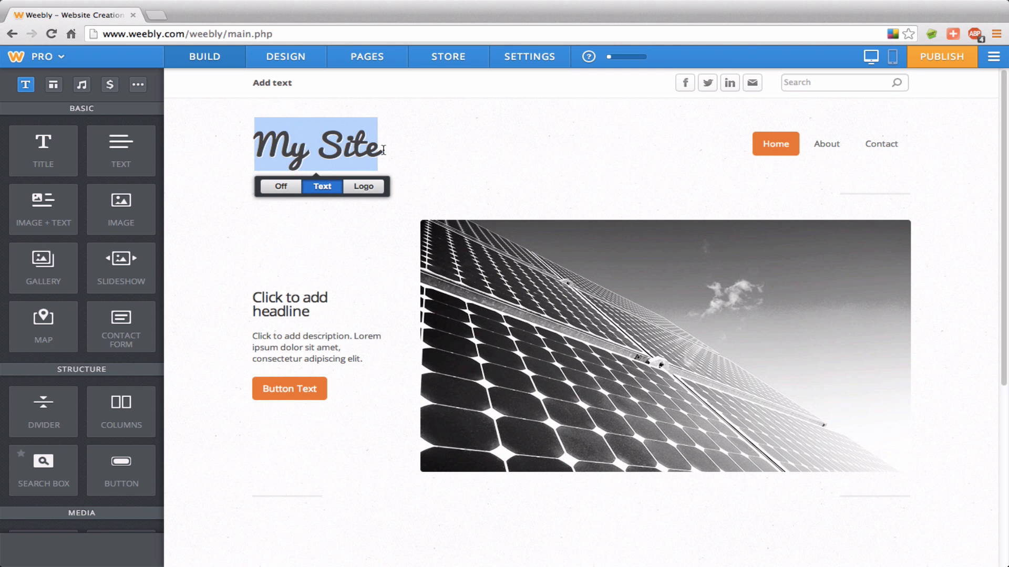
pyautogui.write('David')
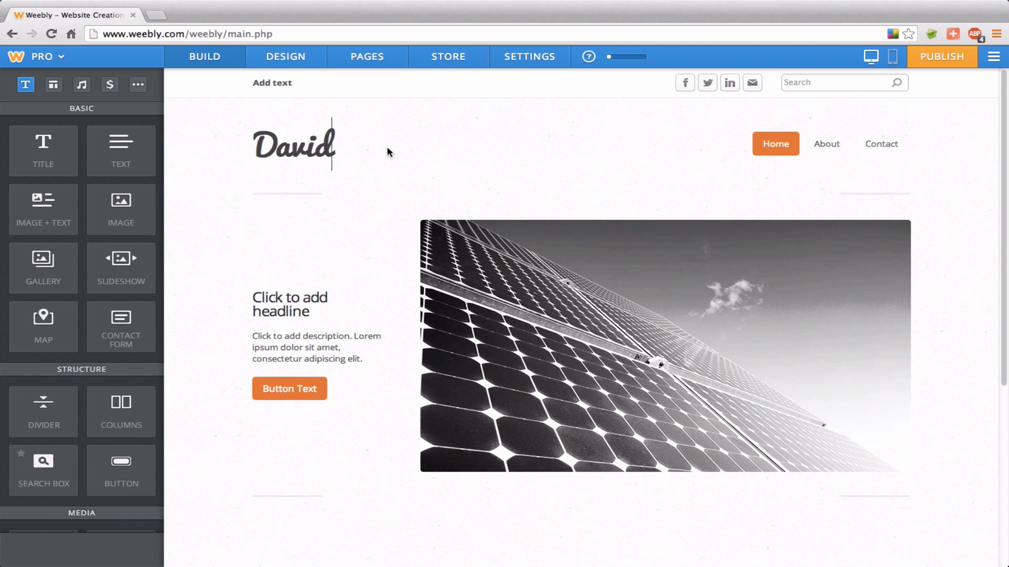
pyautogui.write("'s Italian Re")
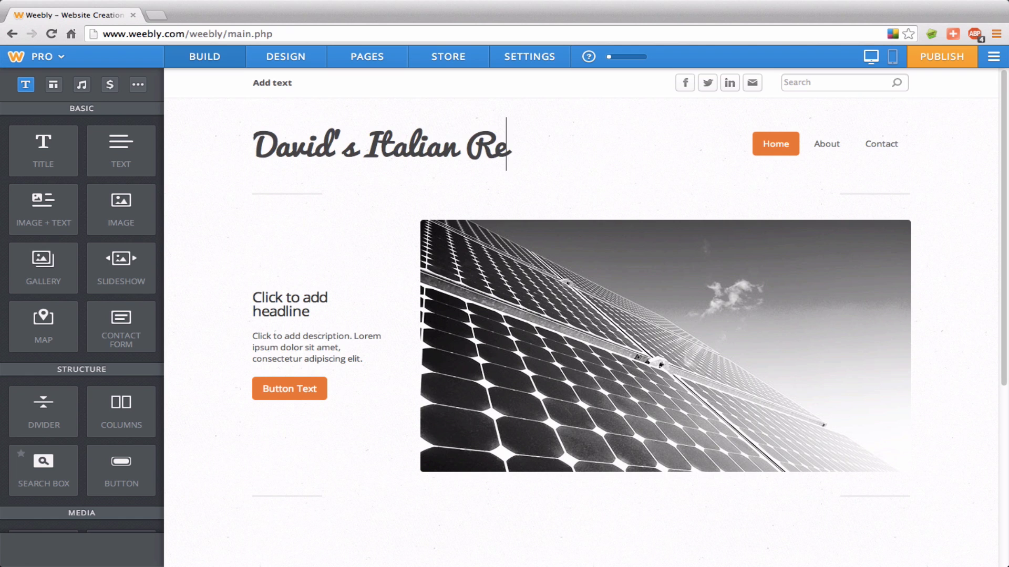
pyautogui.write('staurant')
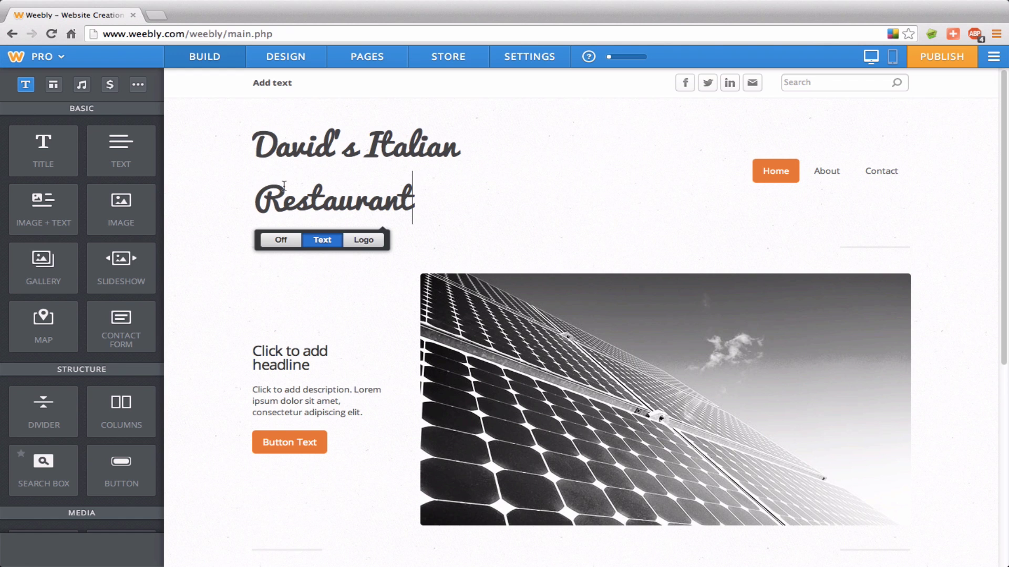
pyautogui.moveTo(368, 142); pyautogui.dragTo(253, 143)
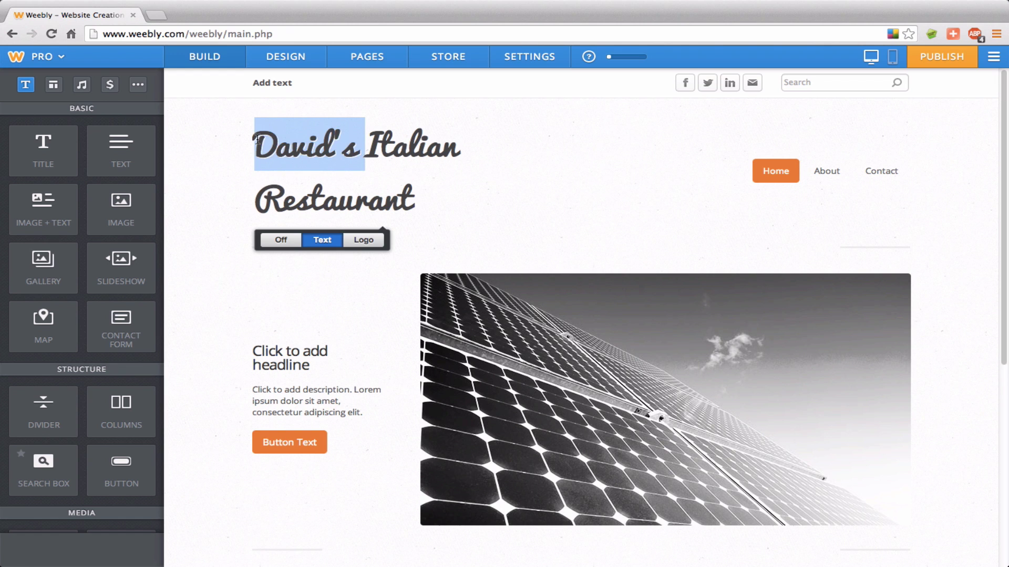
pyautogui.press('BackSpace')
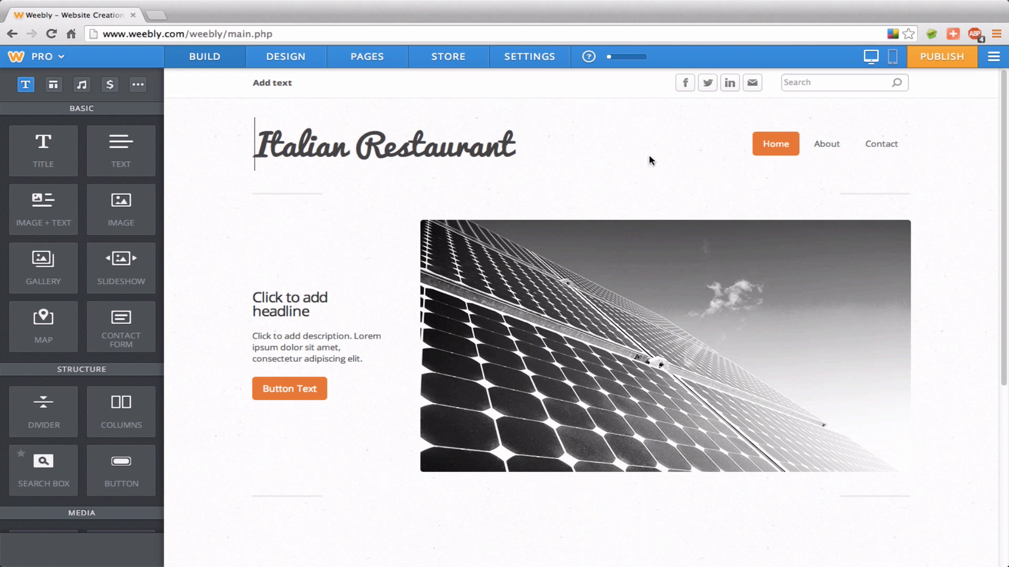
# Change the home page layout from the landing page style to the Tall header.
pyautogui.moveTo(311, 130)
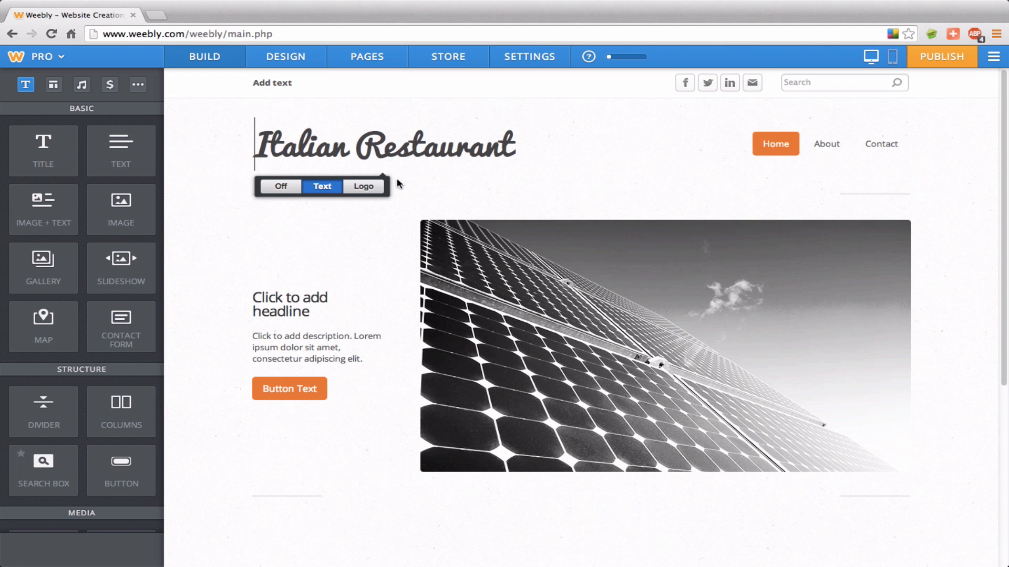
pyautogui.moveTo(514, 339)
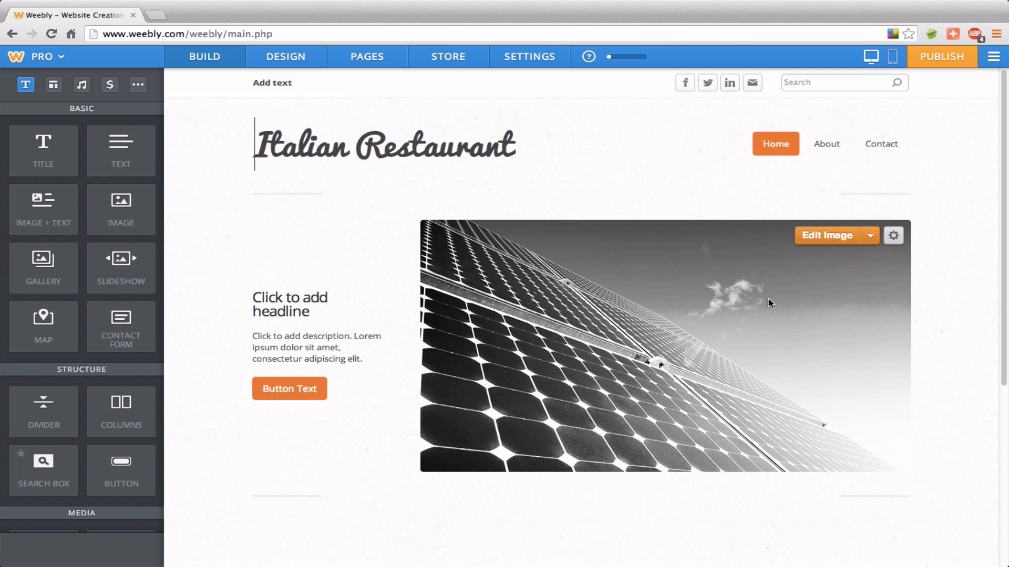
pyautogui.click(894, 235)
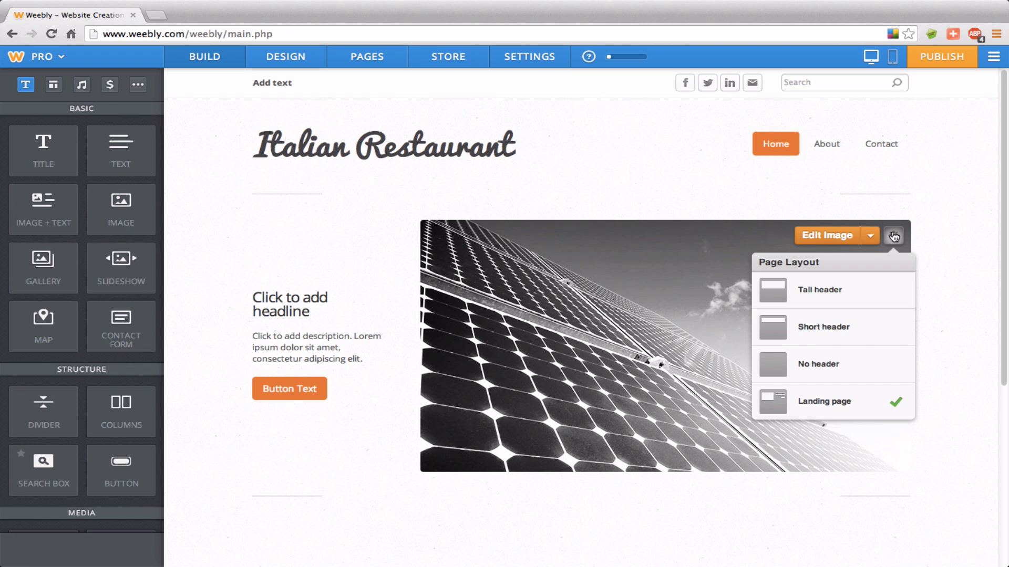
pyautogui.click(874, 299)
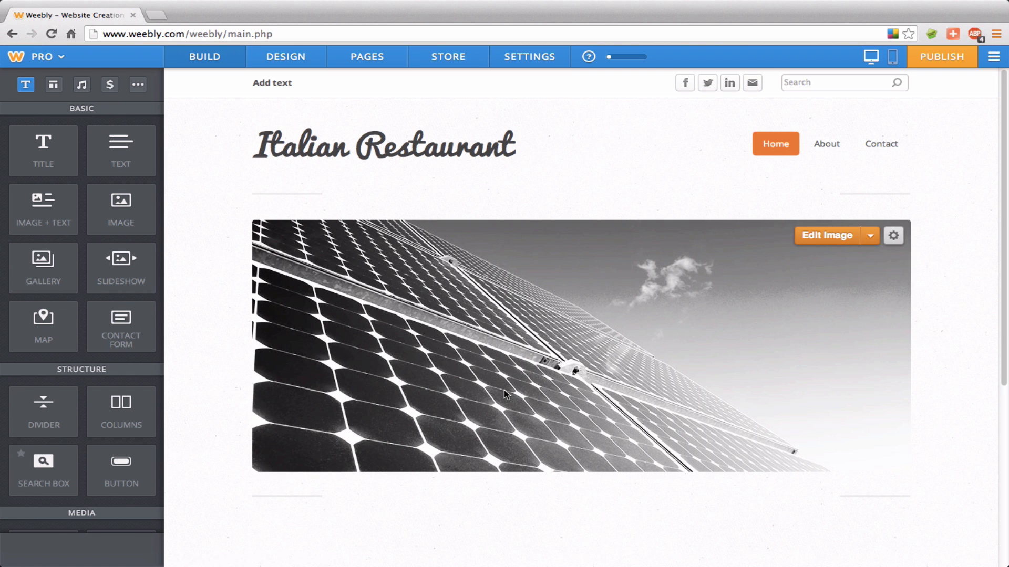
# Replace the header's solar-panel picture with crabmeat-pasta.jpg uploaded from the Weebly Website images folder.
pyautogui.scroll(-5, 503, 389)
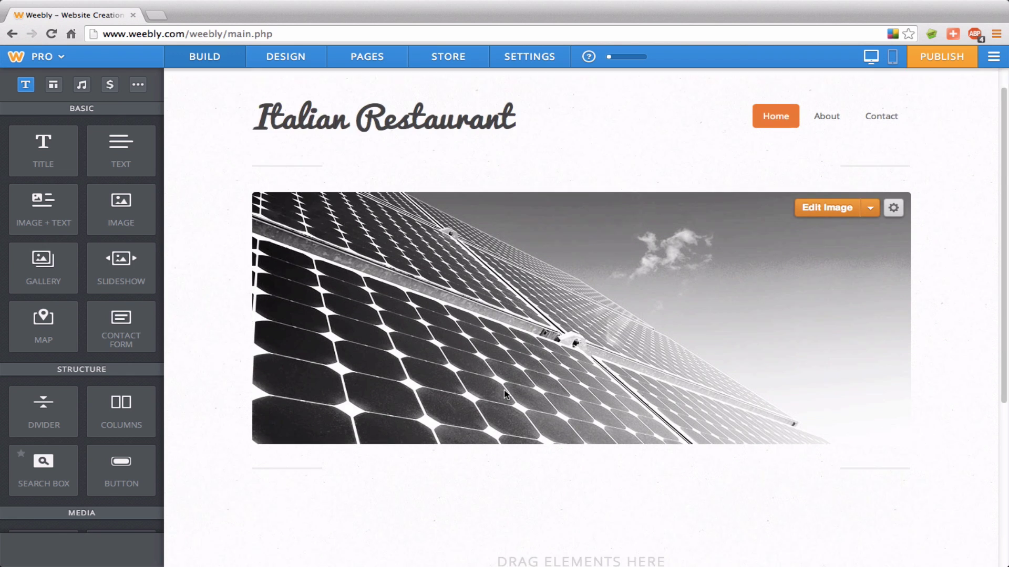
pyautogui.scroll(3, 504, 389)
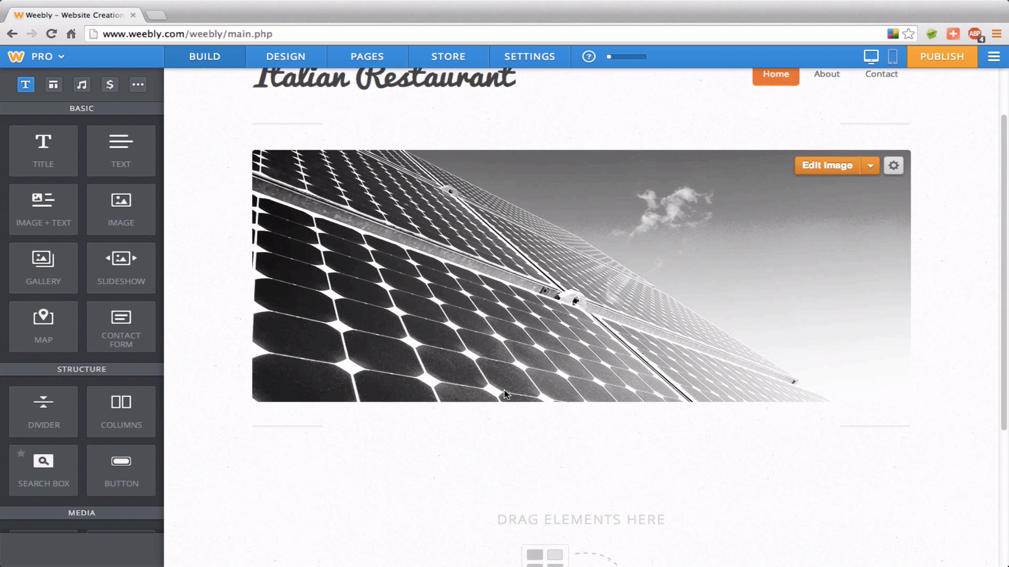
pyautogui.click(820, 167)
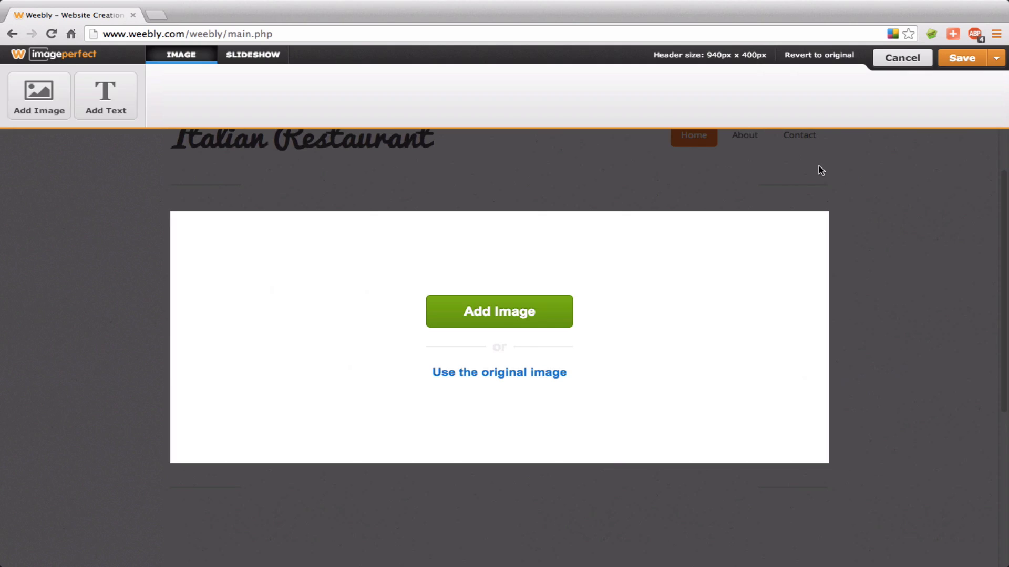
pyautogui.click(516, 314)
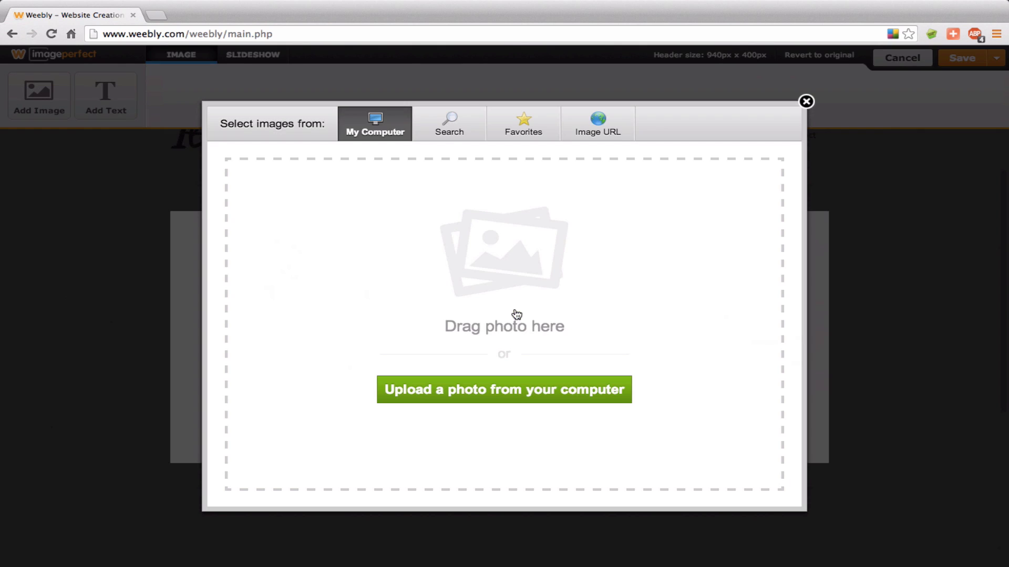
pyautogui.click(594, 392)
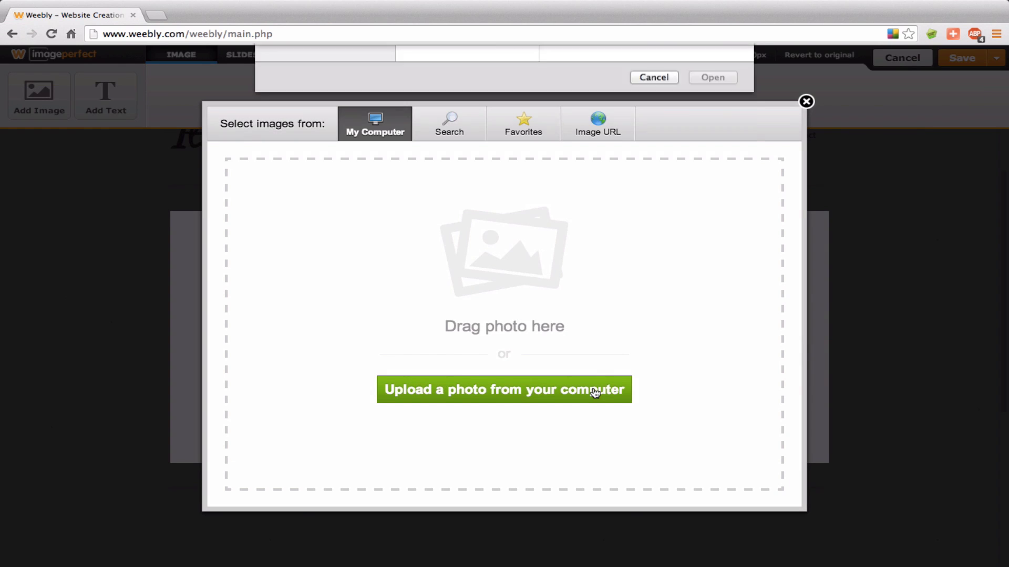
pyautogui.click(583, 90)
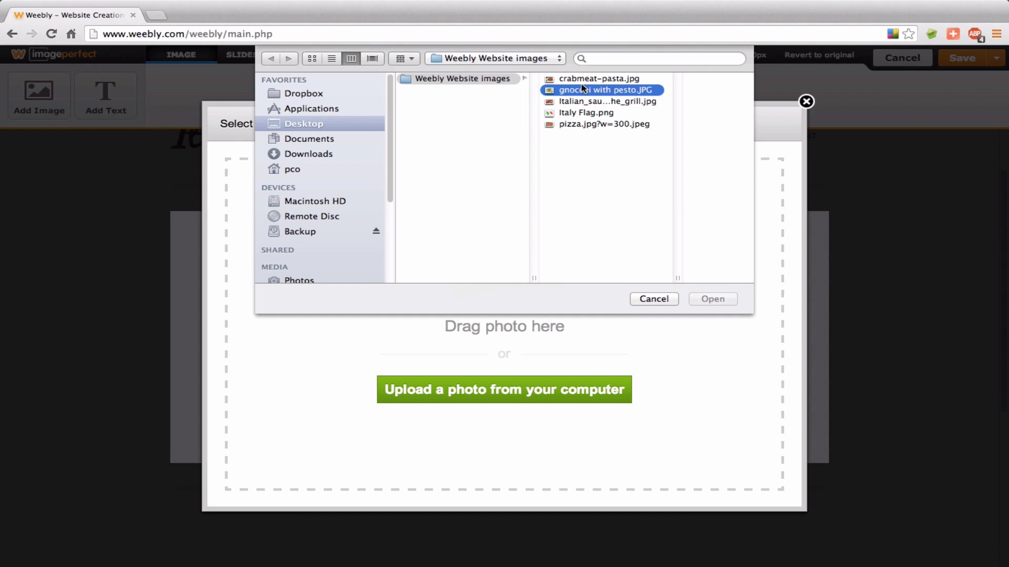
pyautogui.click(582, 82)
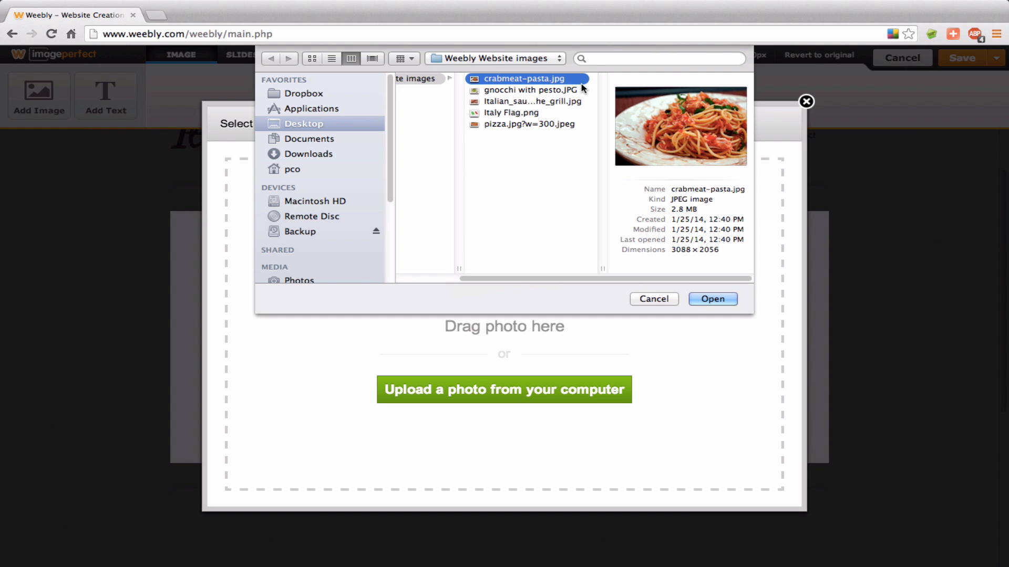
pyautogui.press('Return')
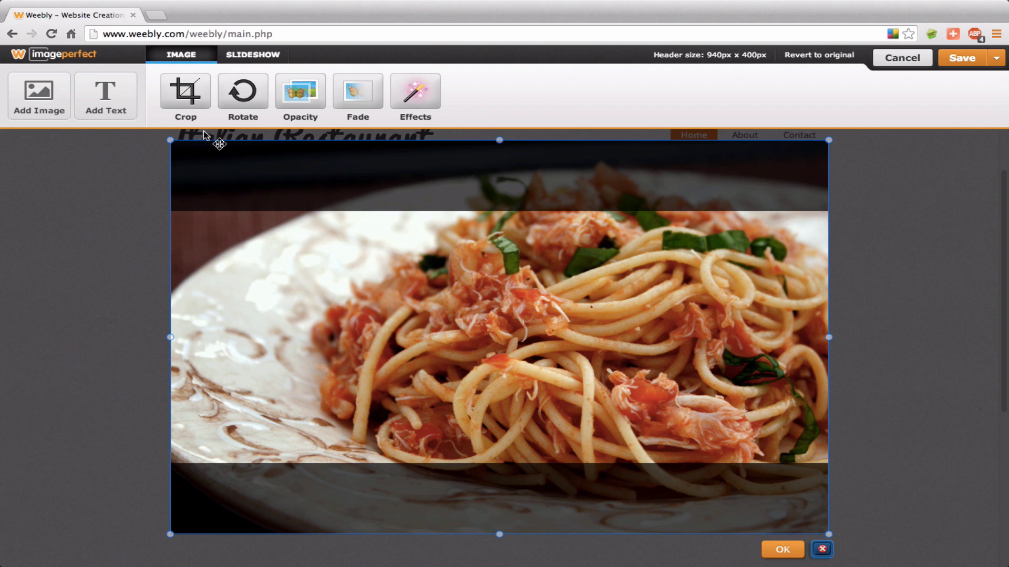
# Add a text overlay reading "David's Italian Restaurant" over the lower part of the plate in the header image.
pyautogui.click(105, 100)
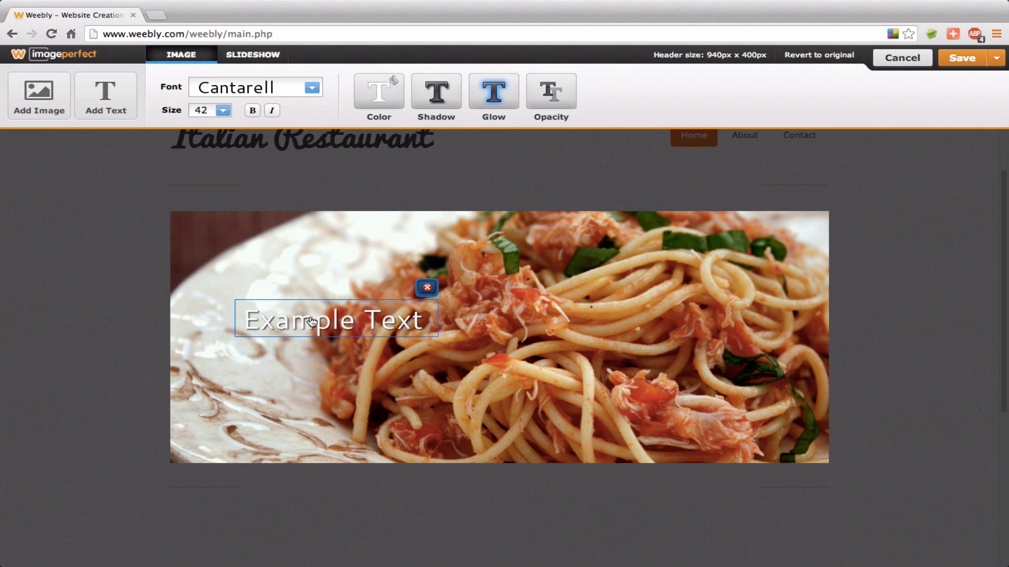
pyautogui.moveTo(312, 322); pyautogui.dragTo(274, 394)
pyautogui.doubleClick(274, 392)
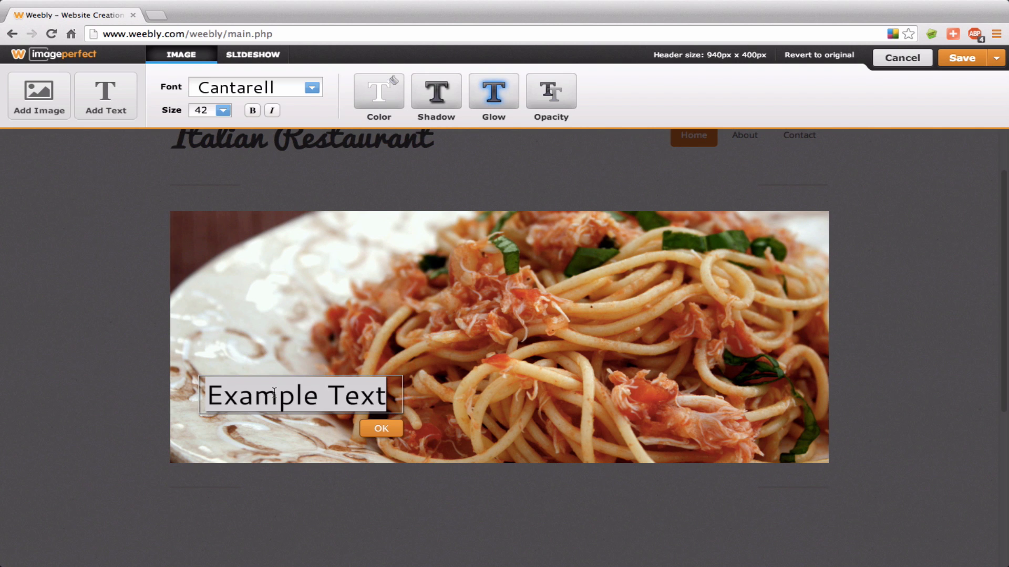
pyautogui.write("David's Itali")
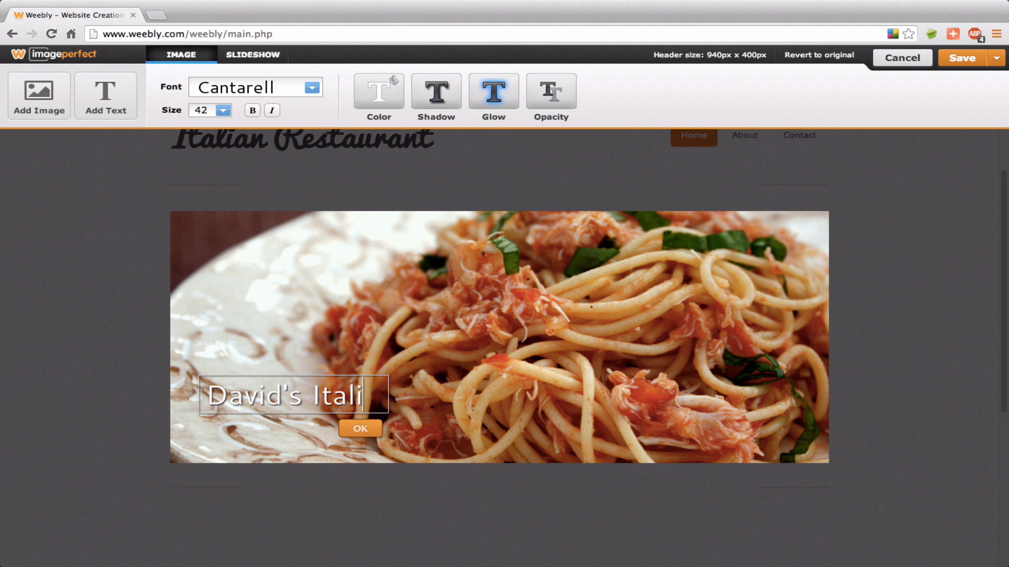
pyautogui.write('an Restaur')
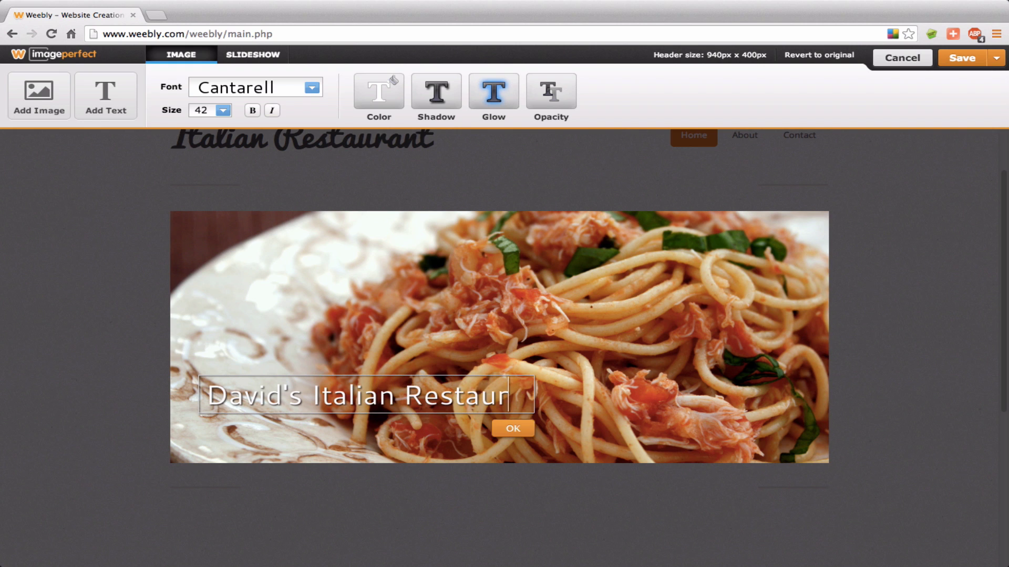
pyautogui.write('ant')
# Set the header overlay text to the Coustard font and move it into the image's lower-left corner.
pyautogui.hotkey('ctrl', 'a')
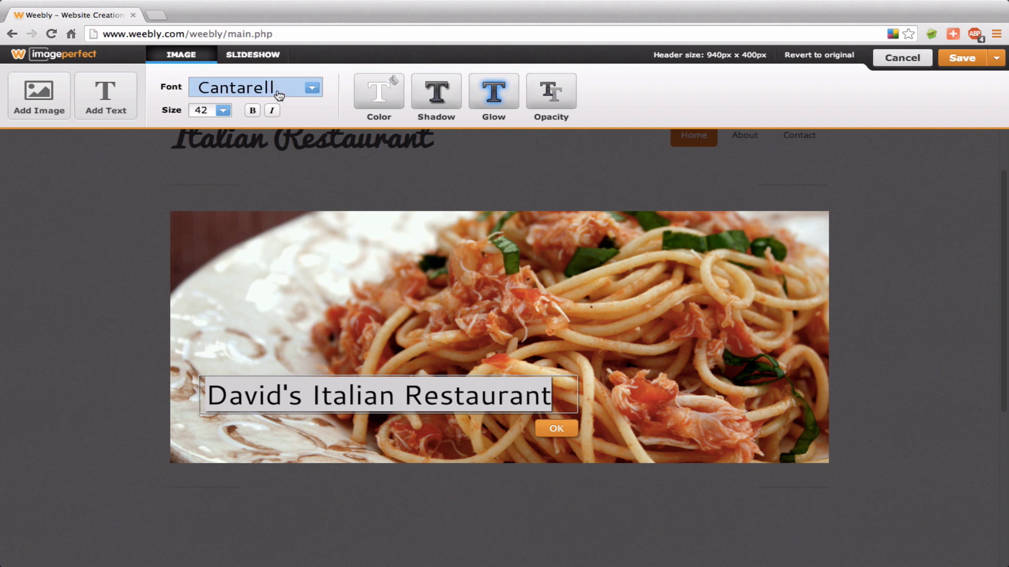
pyautogui.click(260, 89)
pyautogui.scroll(-7, 314, 212)
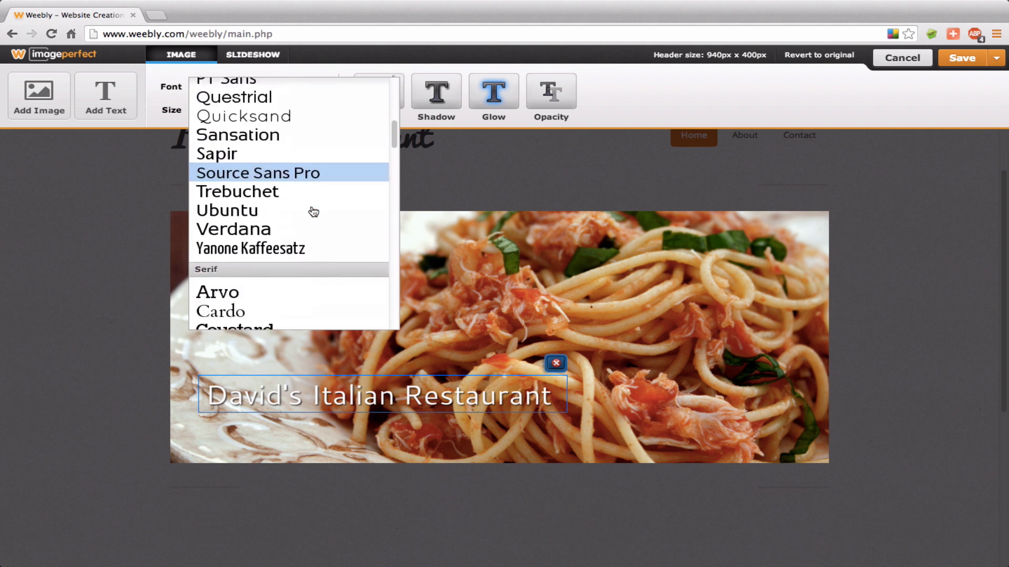
pyautogui.scroll(-1, 313, 211)
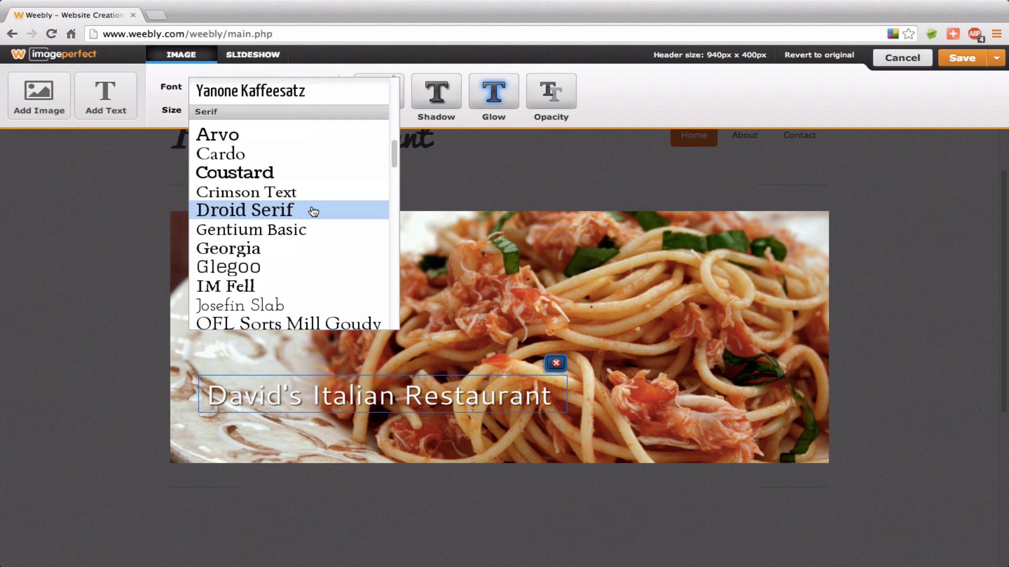
pyautogui.click(300, 178)
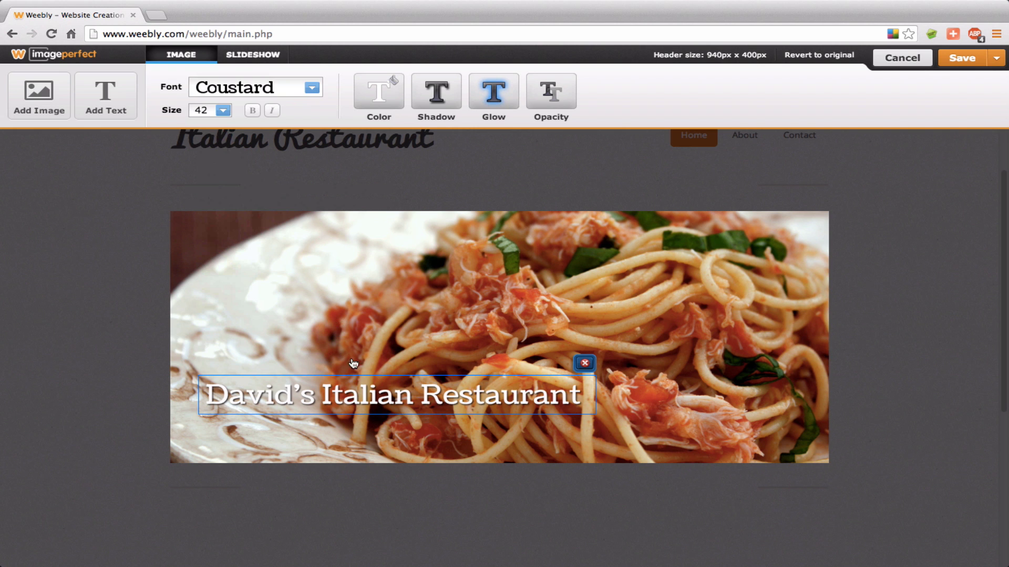
pyautogui.moveTo(355, 386); pyautogui.dragTo(336, 420)
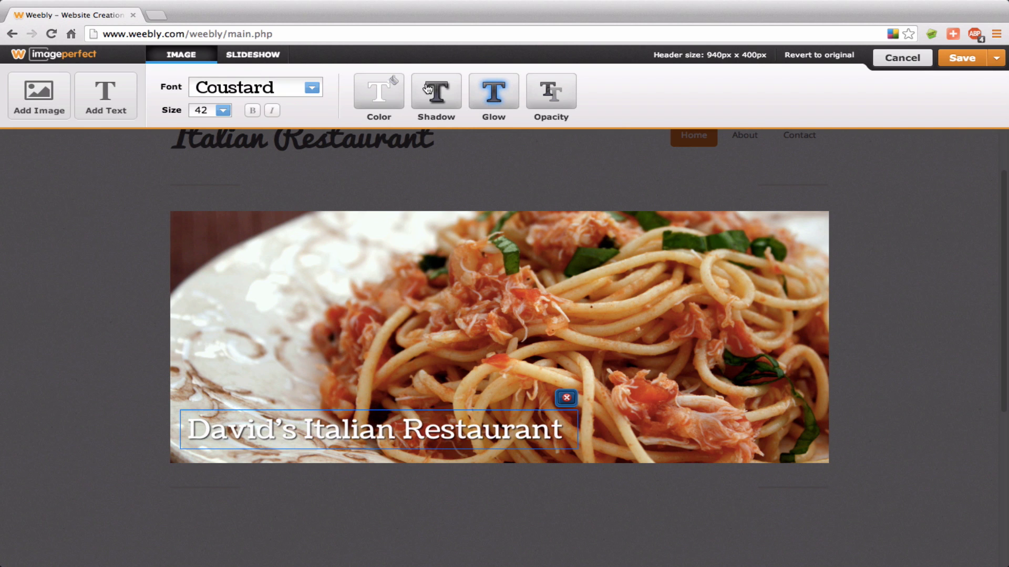
# Strengthen the shadow on the header overlay text, and save the edited header to this page only.
pyautogui.click(441, 93)
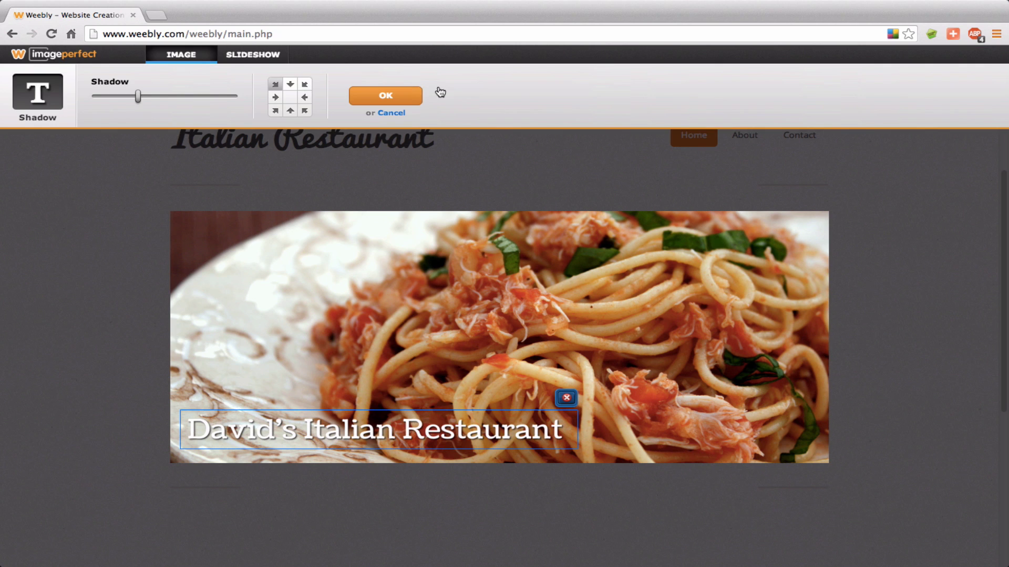
pyautogui.moveTo(136, 97); pyautogui.dragTo(188, 99)
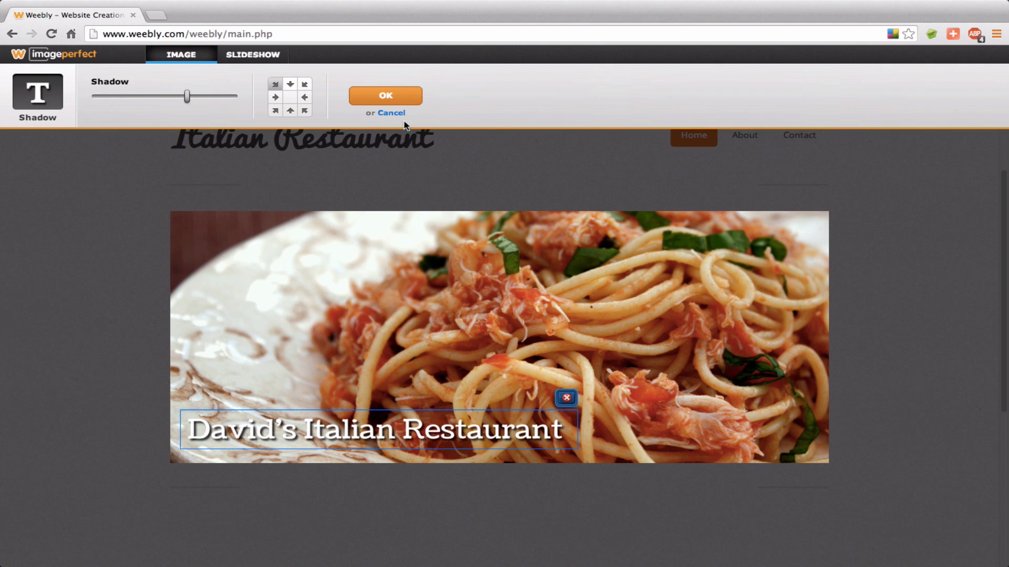
pyautogui.click(402, 100)
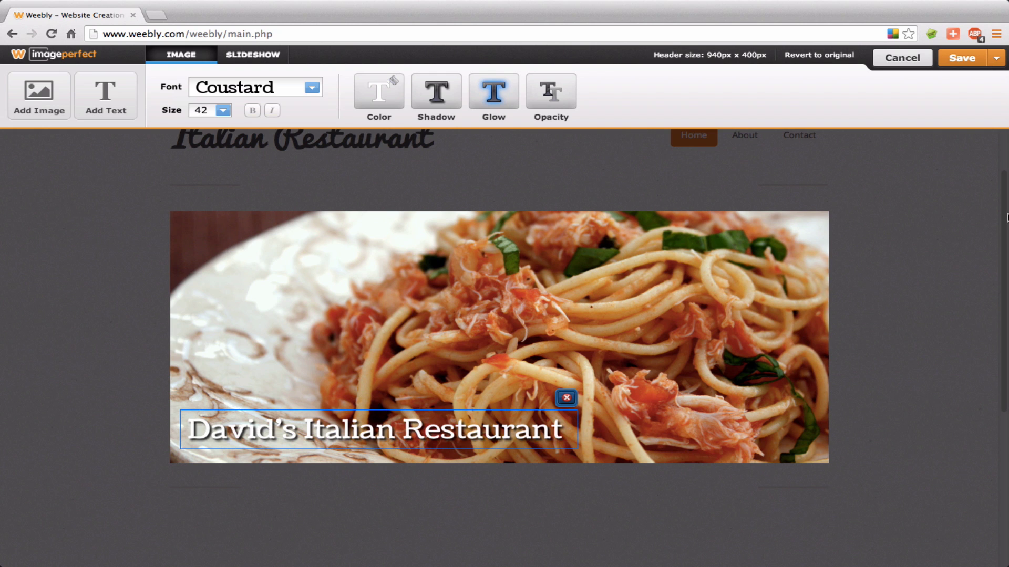
pyautogui.click(961, 60)
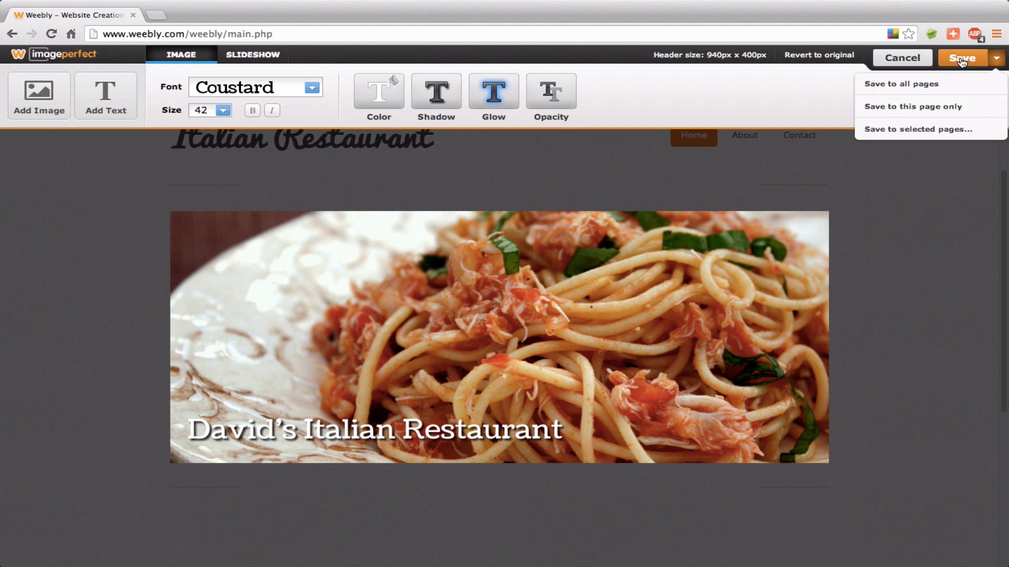
pyautogui.click(878, 107)
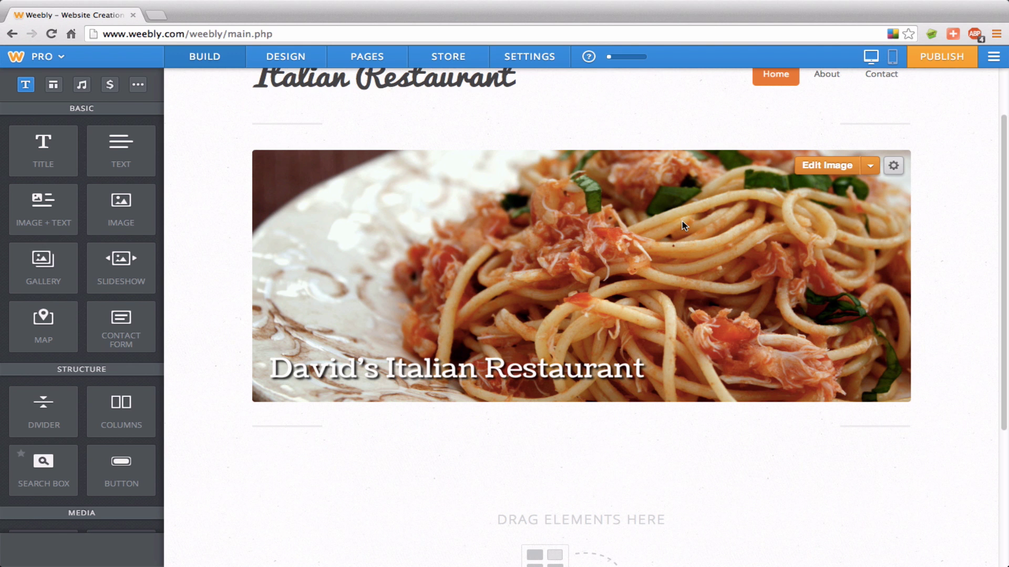
# Insert a Columns element in the empty content area below the header, try three columns, and set it back to two.
pyautogui.scroll(-5, 683, 226)
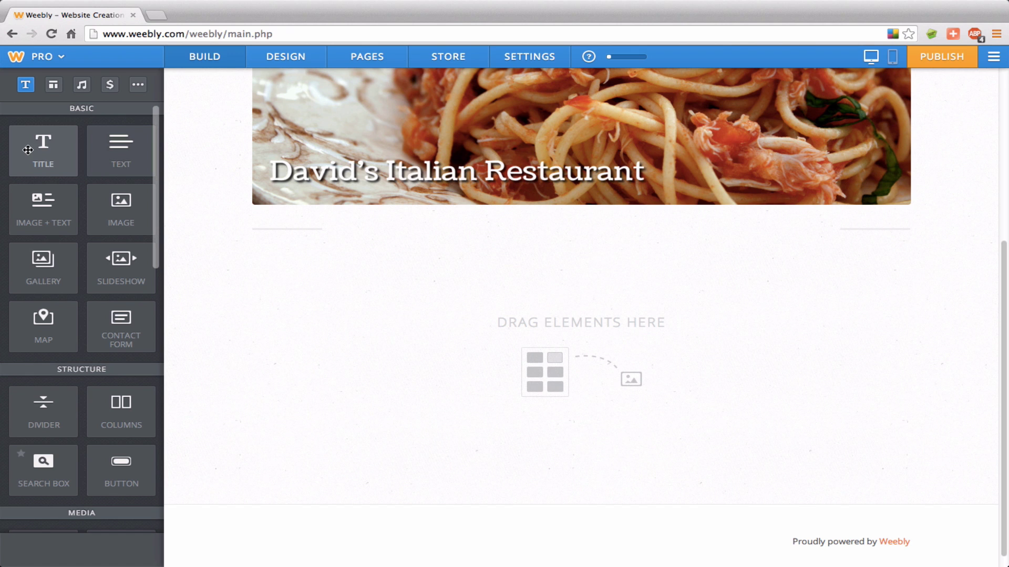
pyautogui.scroll(-1, 29, 154)
pyautogui.scroll(-1, 29, 155)
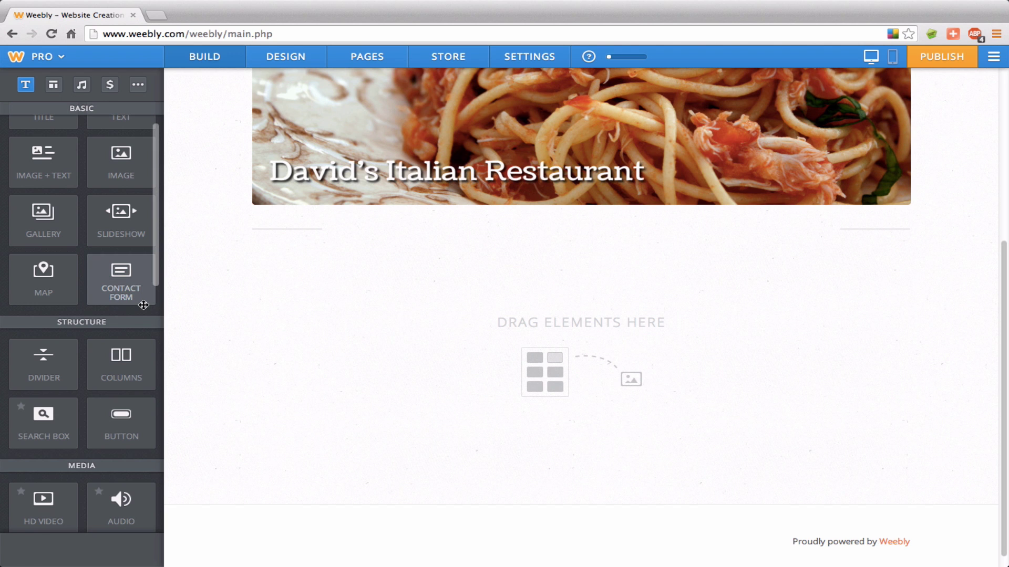
pyautogui.scroll(-3, 105, 263)
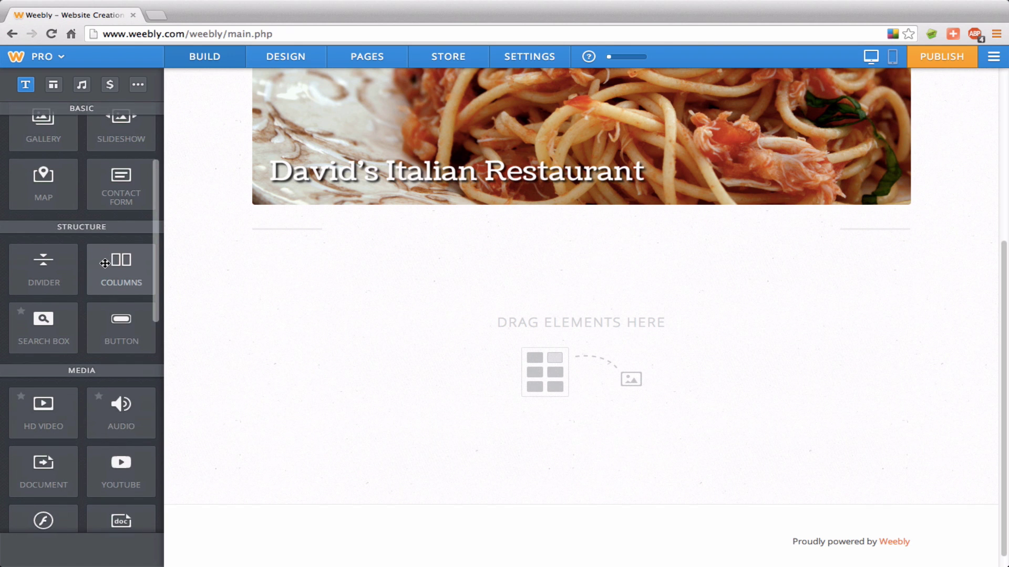
pyautogui.scroll(-3, 105, 264)
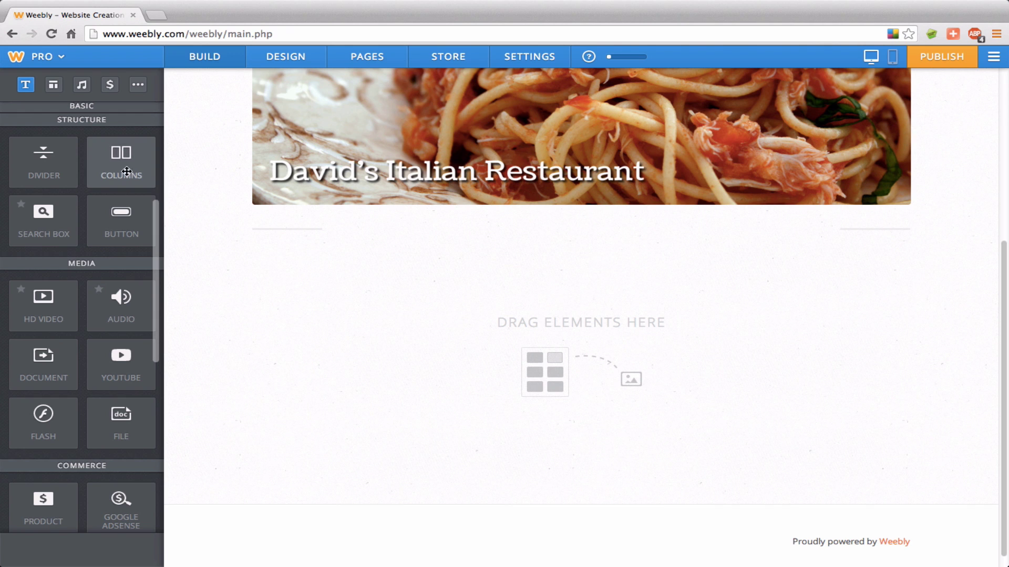
pyautogui.moveTo(118, 165); pyautogui.dragTo(427, 307)
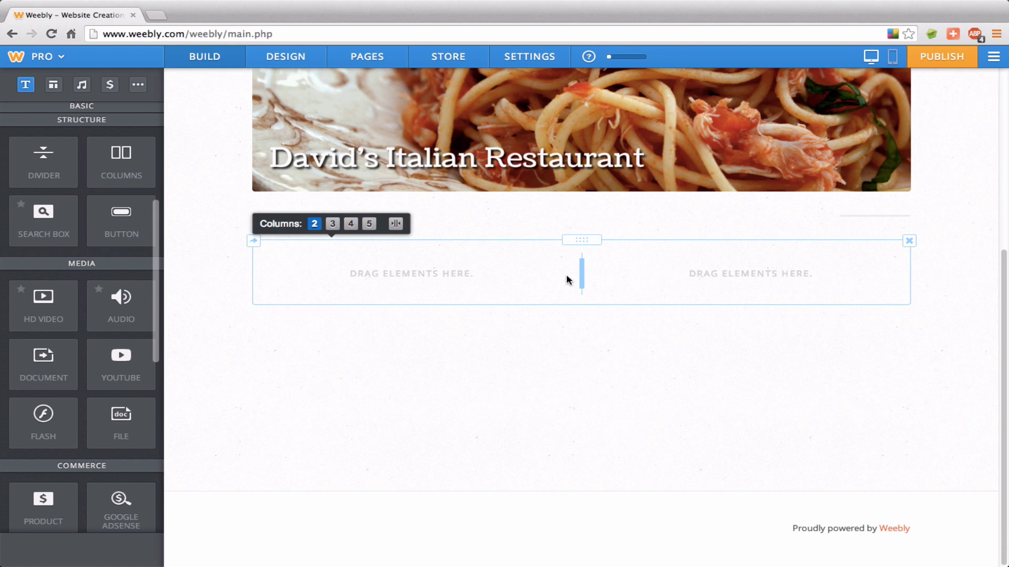
pyautogui.click(333, 225)
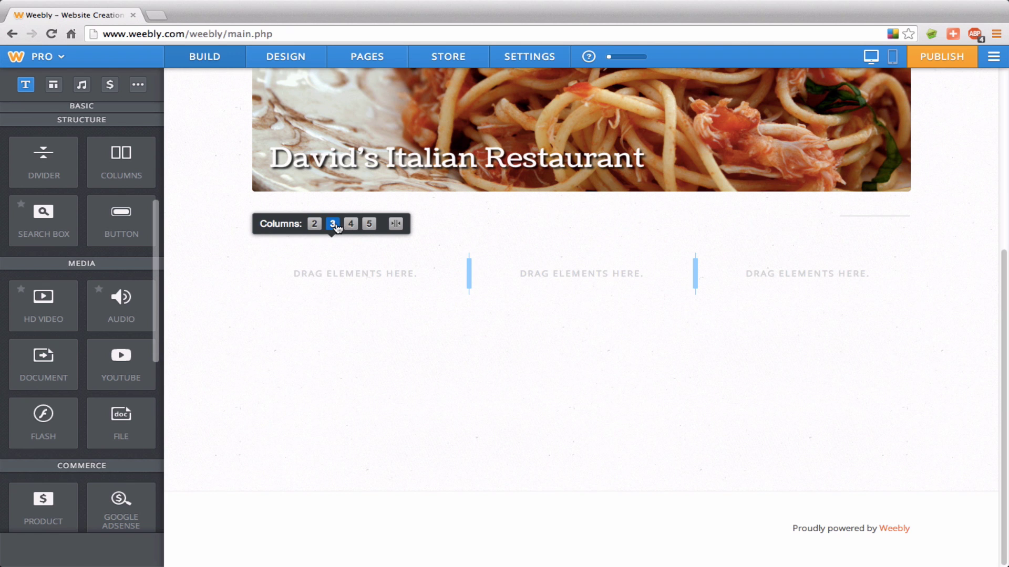
pyautogui.click(314, 225)
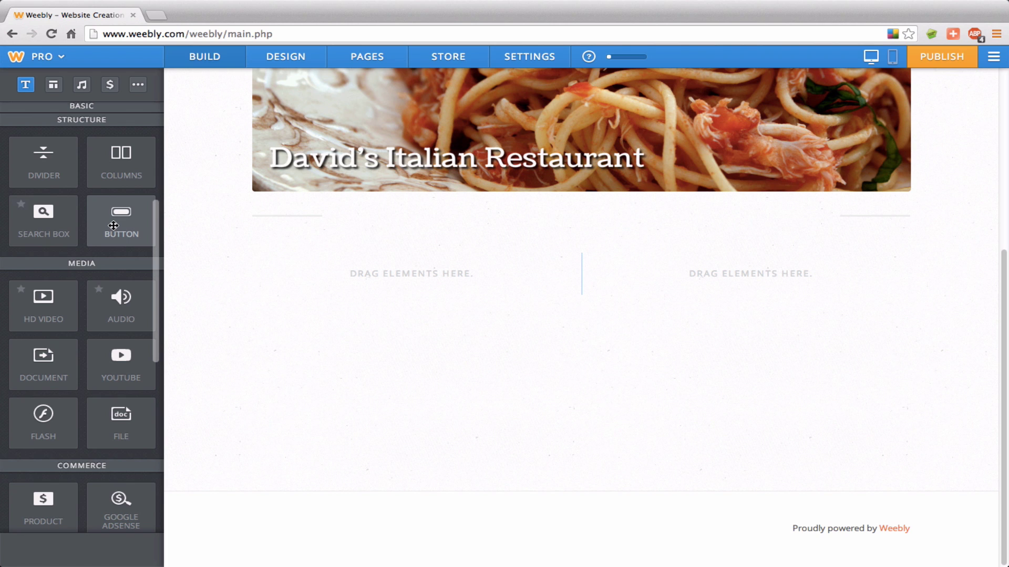
# Add a Button element to the left column below the header and label it "Download Menu".
pyautogui.moveTo(113, 224); pyautogui.dragTo(378, 274)
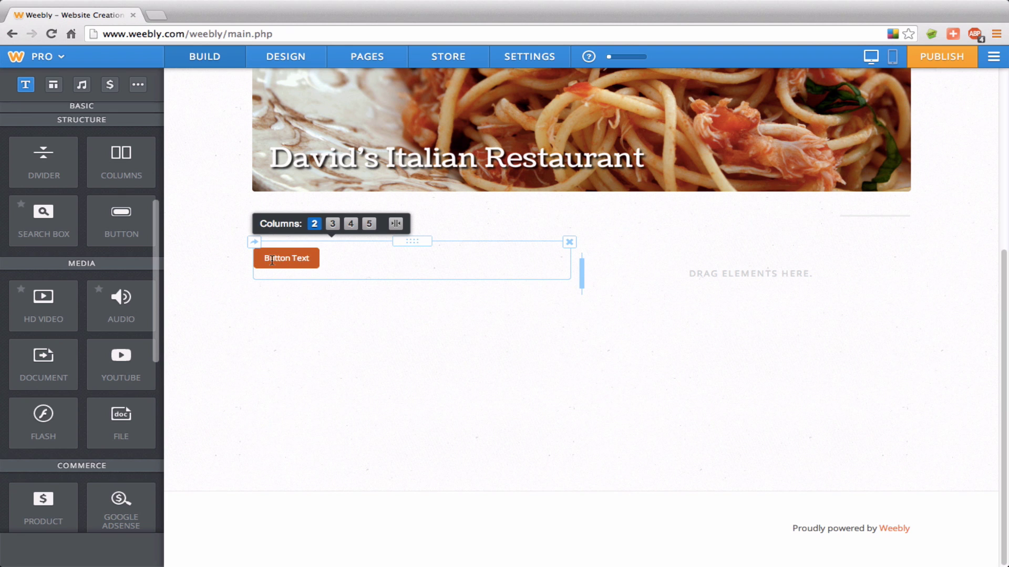
pyautogui.moveTo(264, 258); pyautogui.dragTo(321, 260)
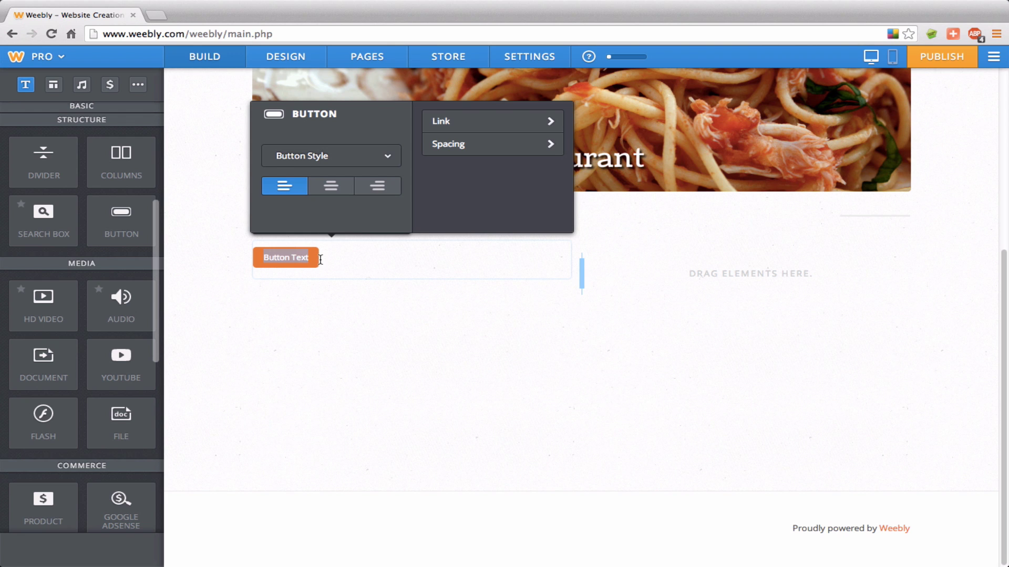
pyautogui.write('Menu')
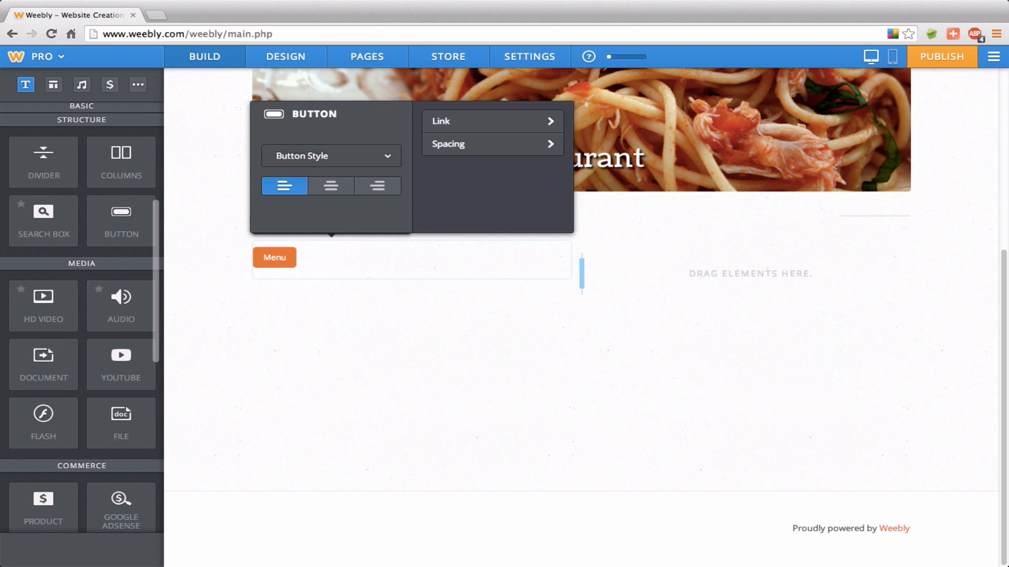
pyautogui.write('Download')
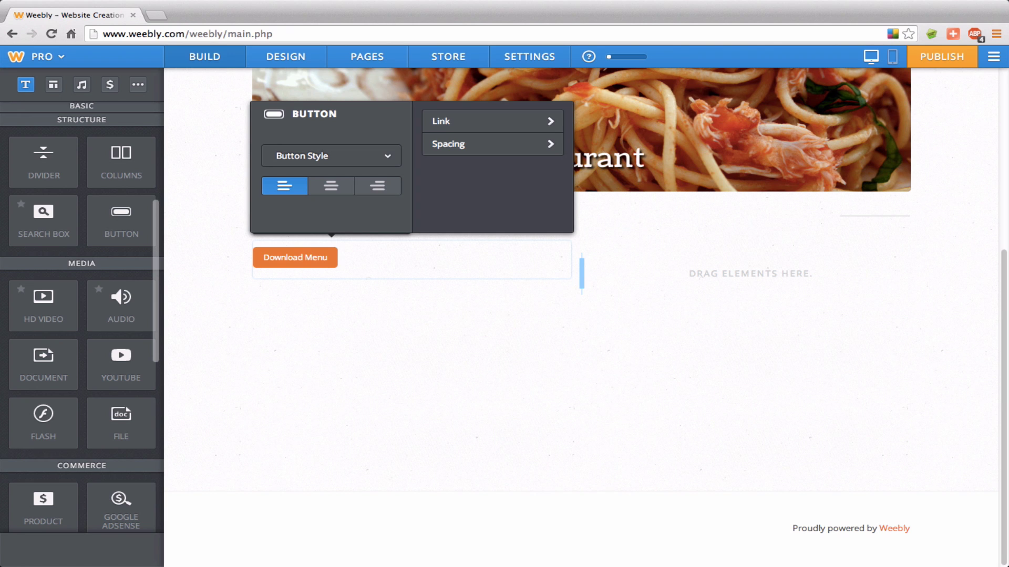
# Review the link target options for the Download Menu button, including Standard Page, and close them without saving a link.
pyautogui.click(448, 129)
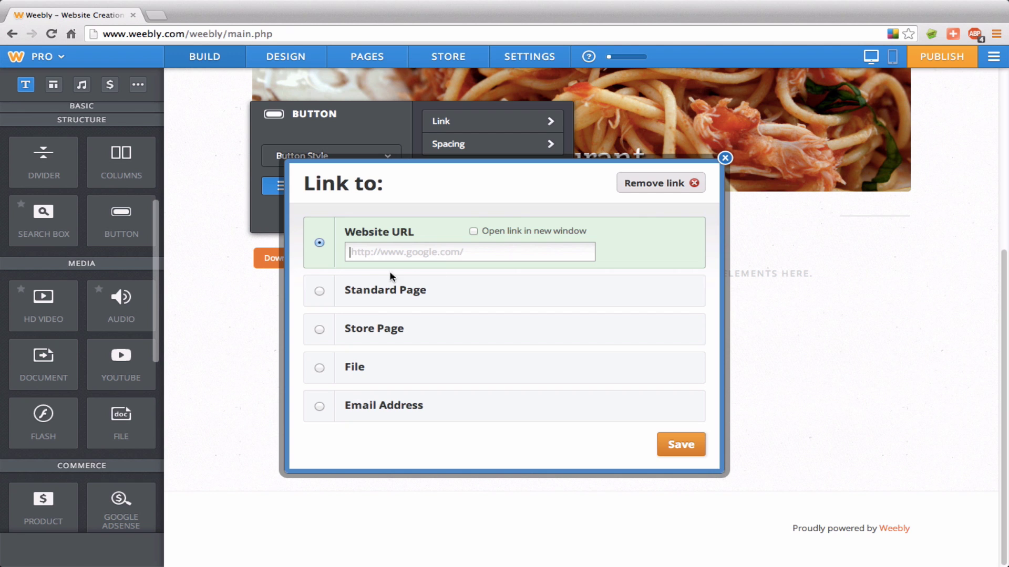
pyautogui.click(319, 291)
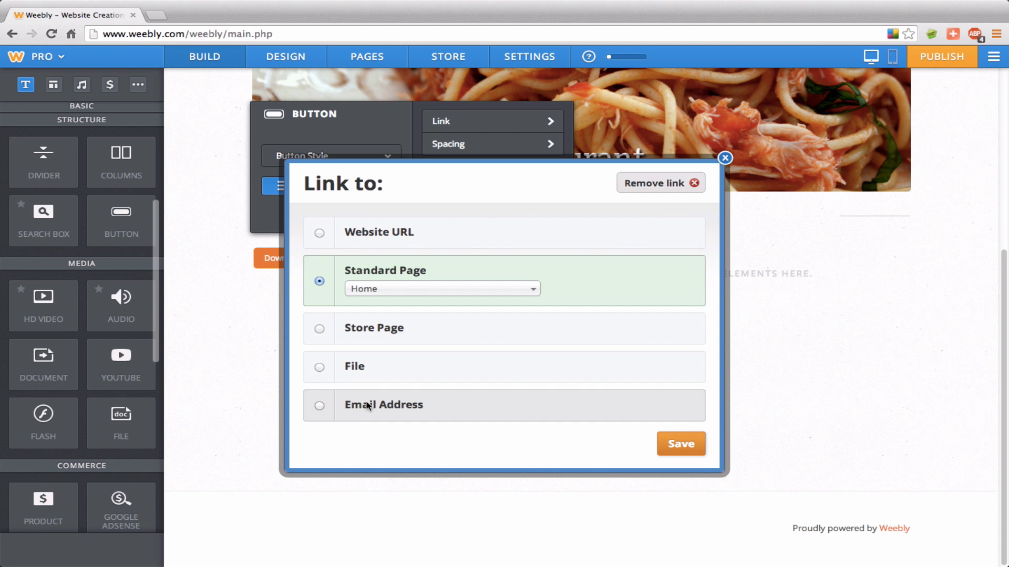
pyautogui.click(725, 158)
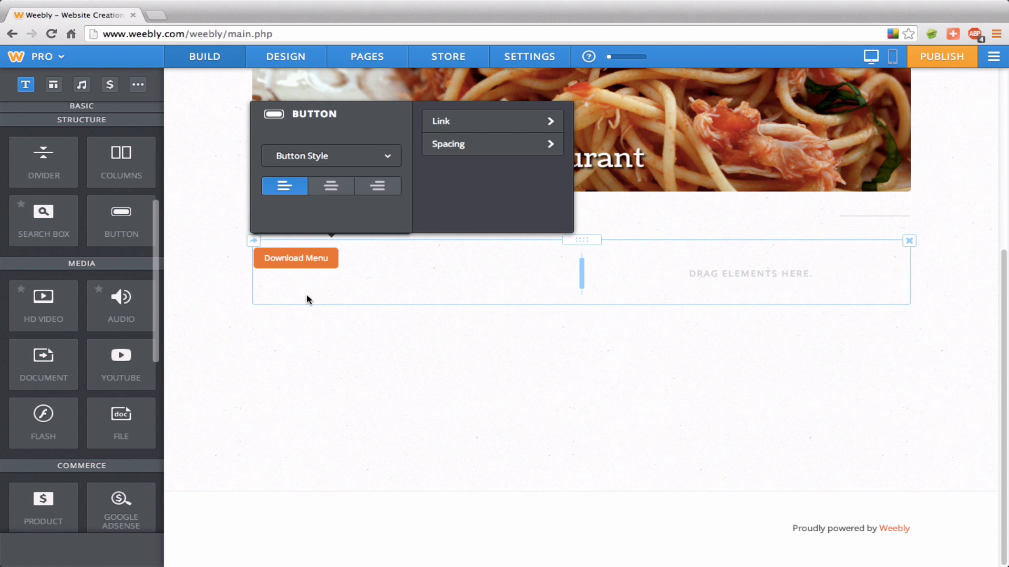
pyautogui.click(383, 287)
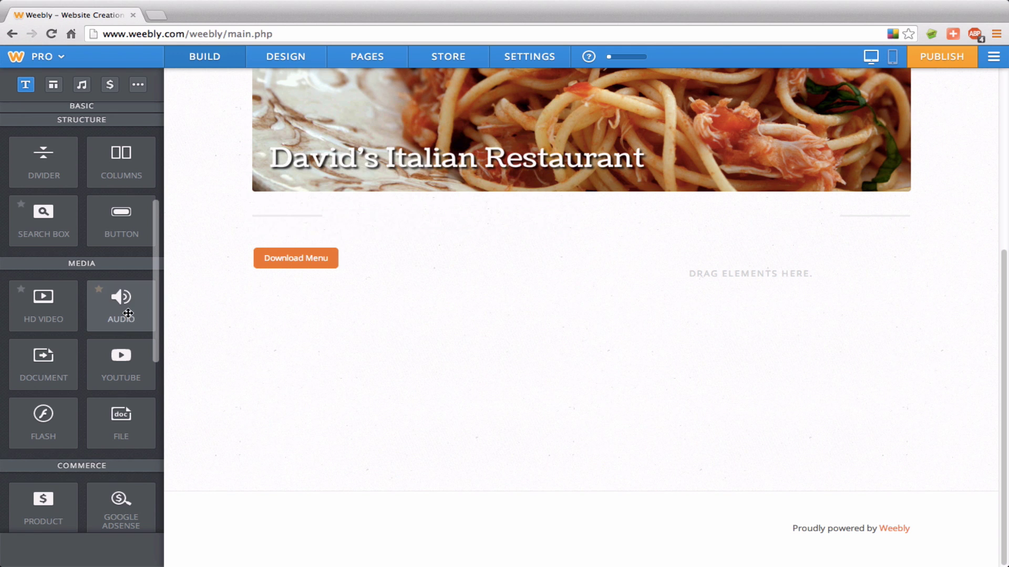
# Add an Image + Text element to the right column and upload Italian_sausage_on_the_grill.jpg from the computer as its image.
pyautogui.scroll(-4, 99, 289)
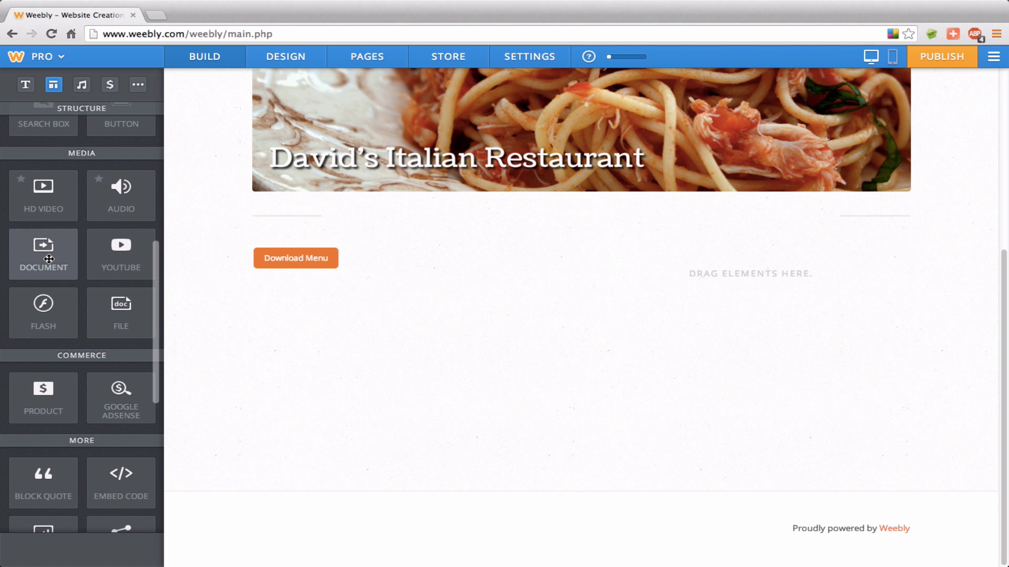
pyautogui.scroll(-2, 49, 259)
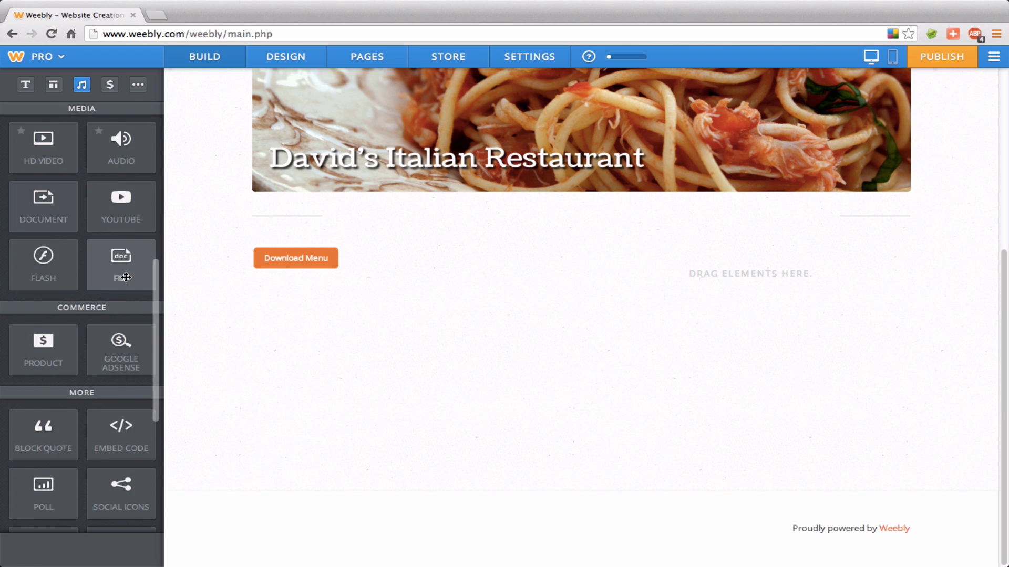
pyautogui.scroll(-5, 126, 278)
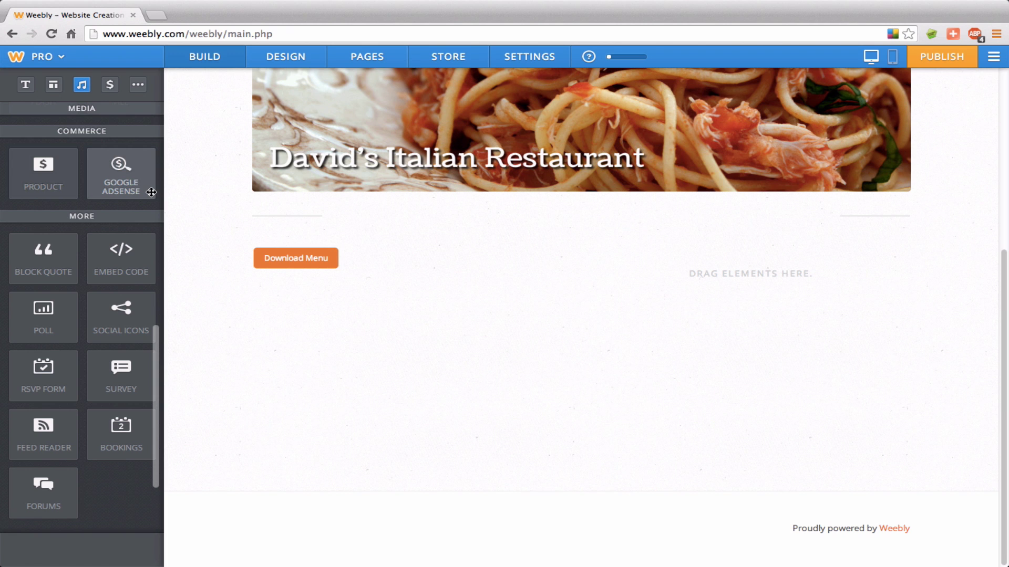
pyautogui.scroll(-3, 151, 192)
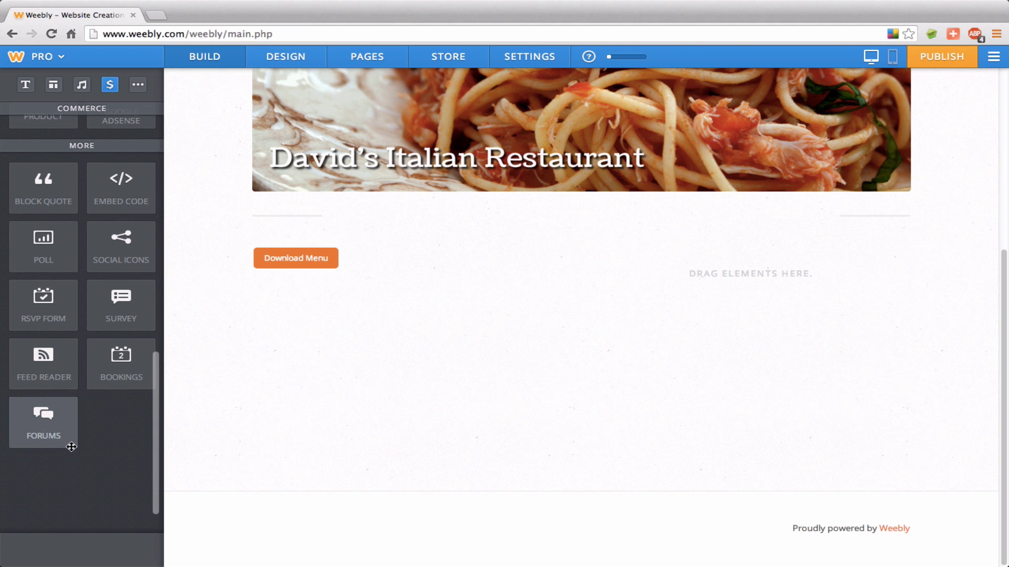
pyautogui.scroll(10, 126, 293)
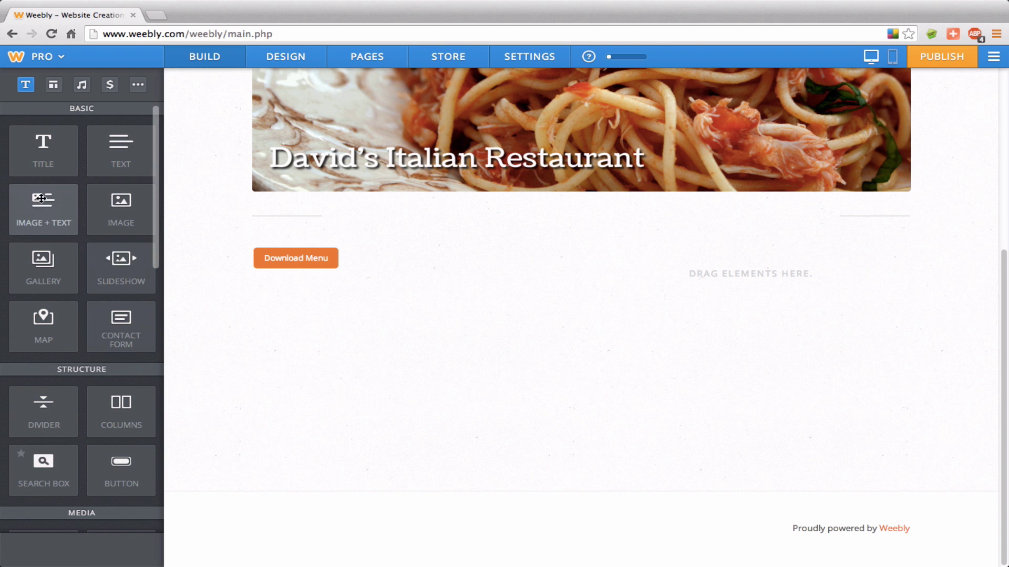
pyautogui.moveTo(36, 212); pyautogui.dragTo(691, 274)
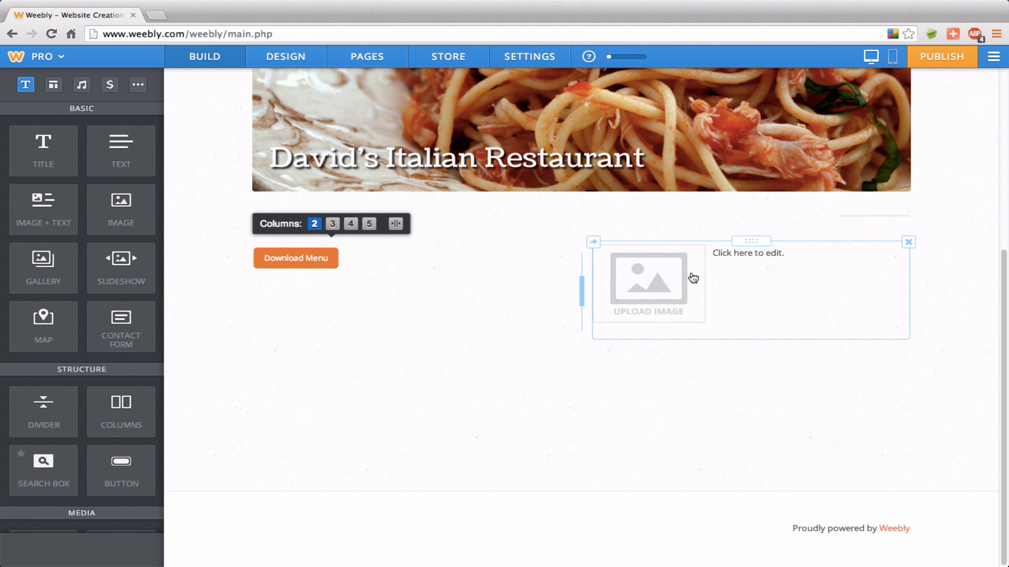
pyautogui.click(641, 279)
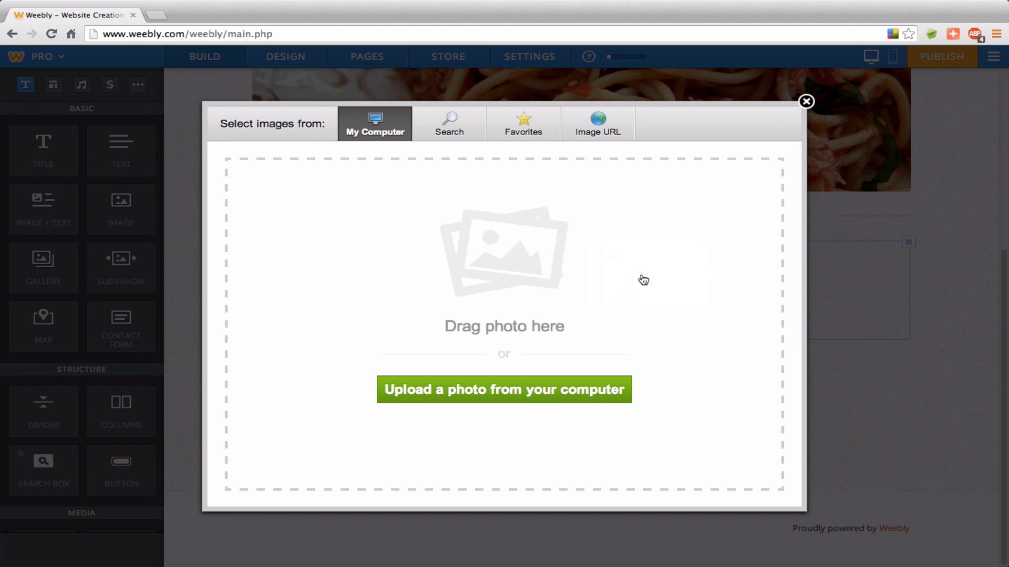
pyautogui.click(502, 389)
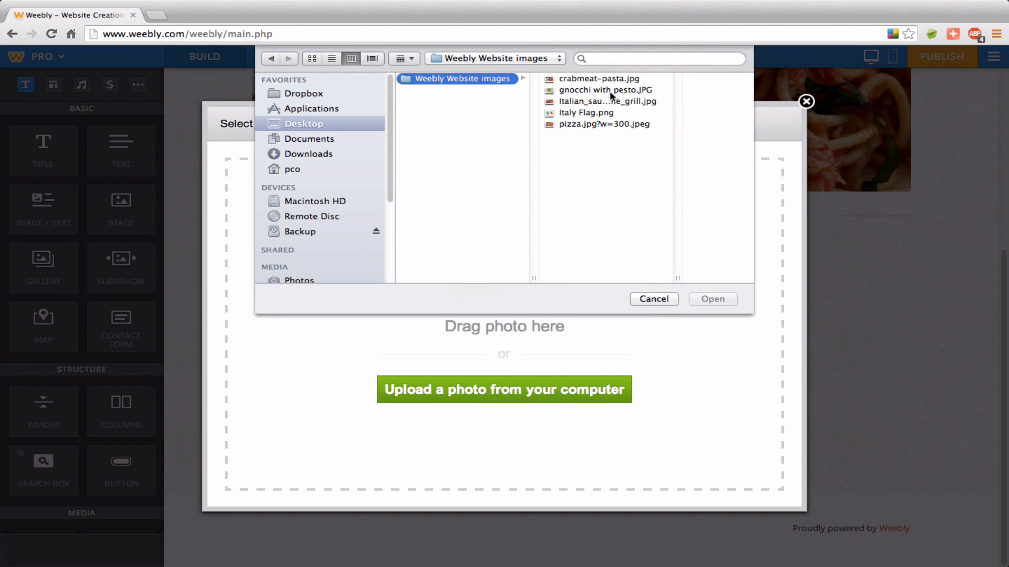
pyautogui.click(585, 101)
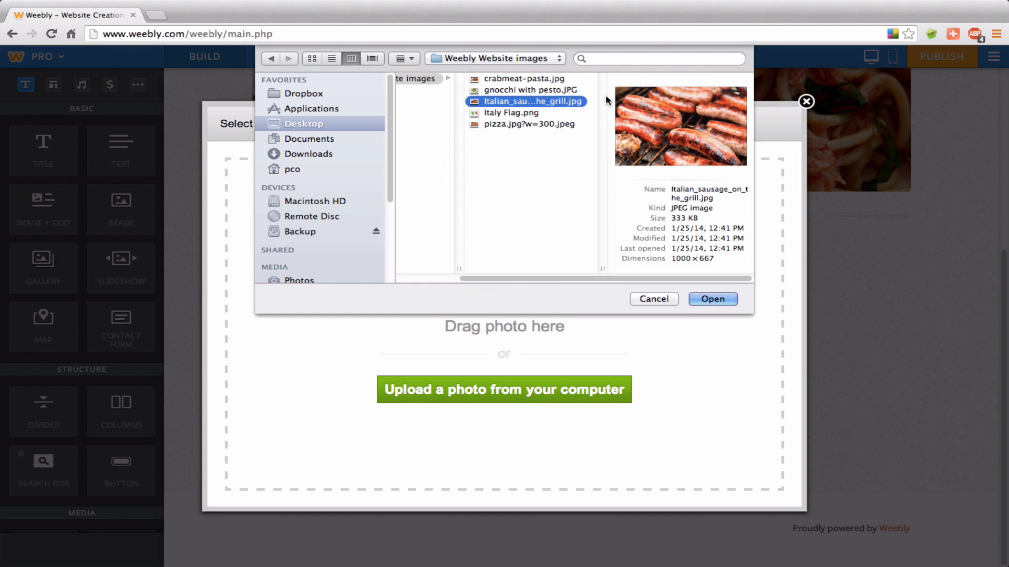
pyautogui.press('Return')
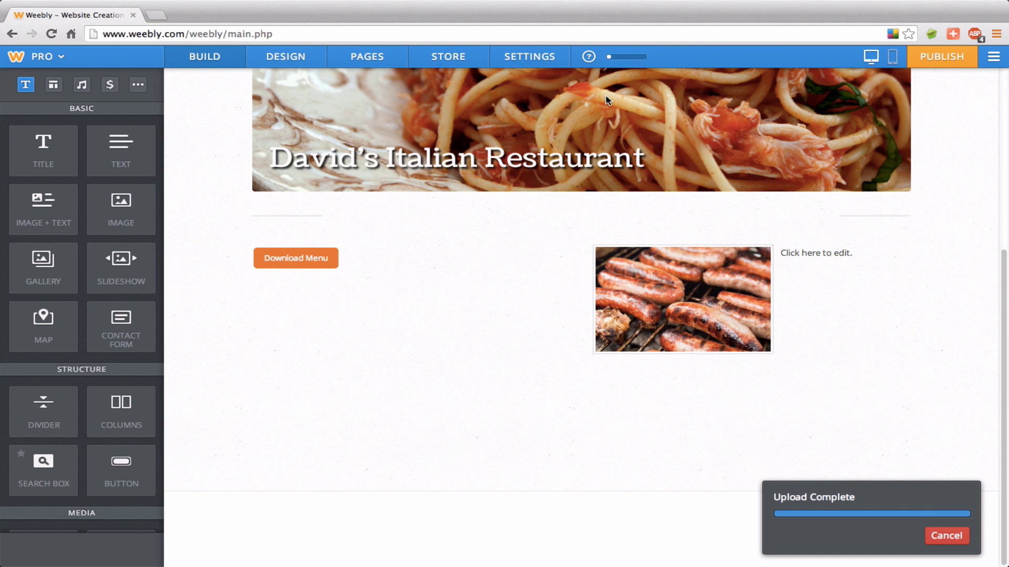
# Enter "Try our yummy sausages." beside the sausage image, and shift the column divider left to make the image's column wider.
pyautogui.click(834, 252)
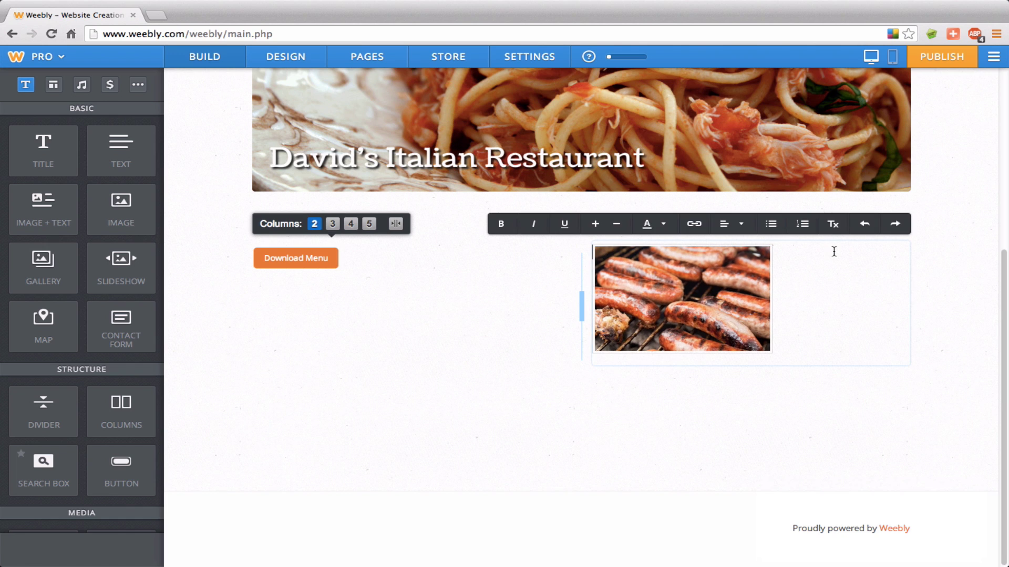
pyautogui.write('Try our yummy sausages.')
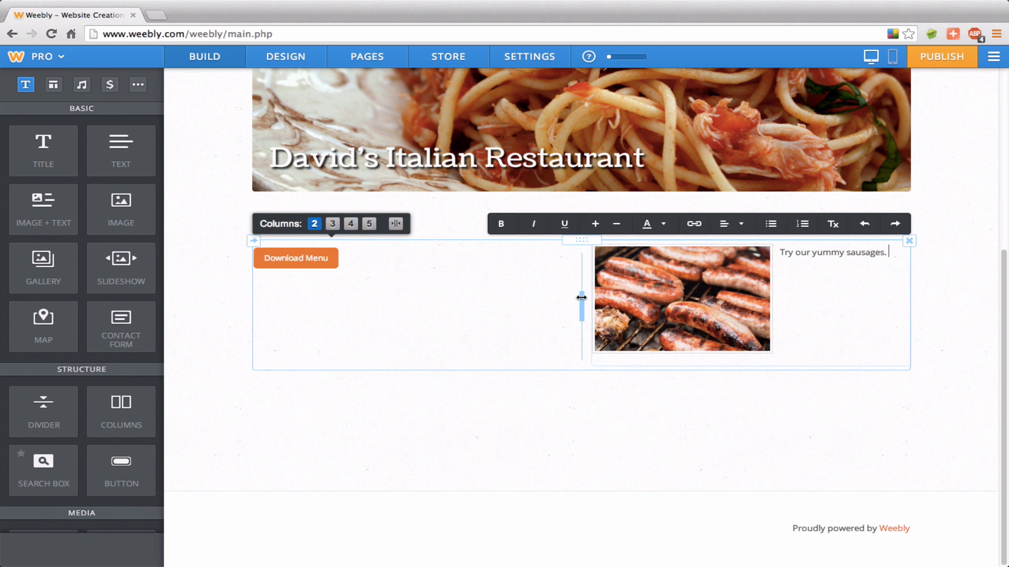
pyautogui.moveTo(580, 297); pyautogui.dragTo(436, 286)
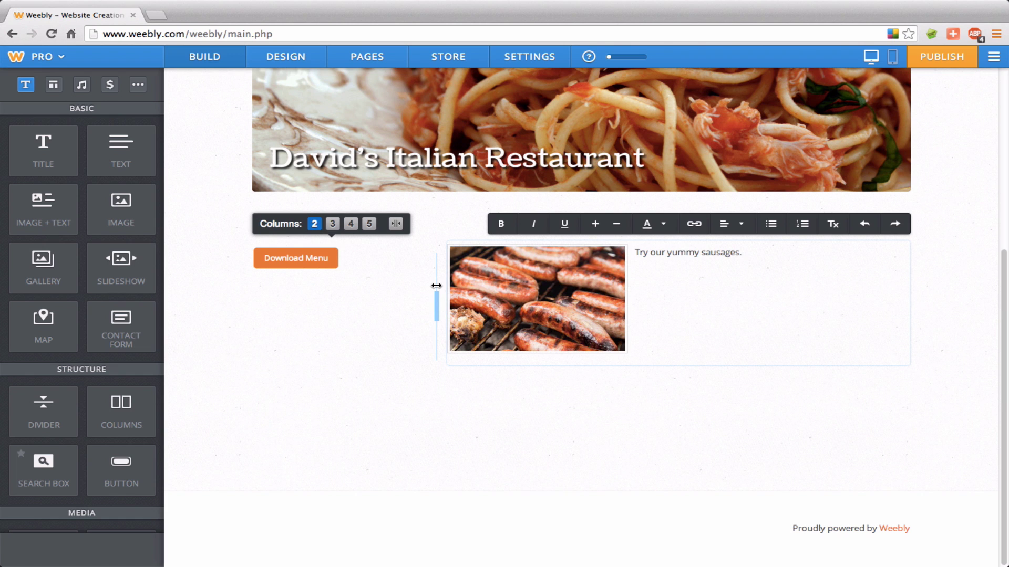
pyautogui.moveTo(436, 285); pyautogui.dragTo(479, 287)
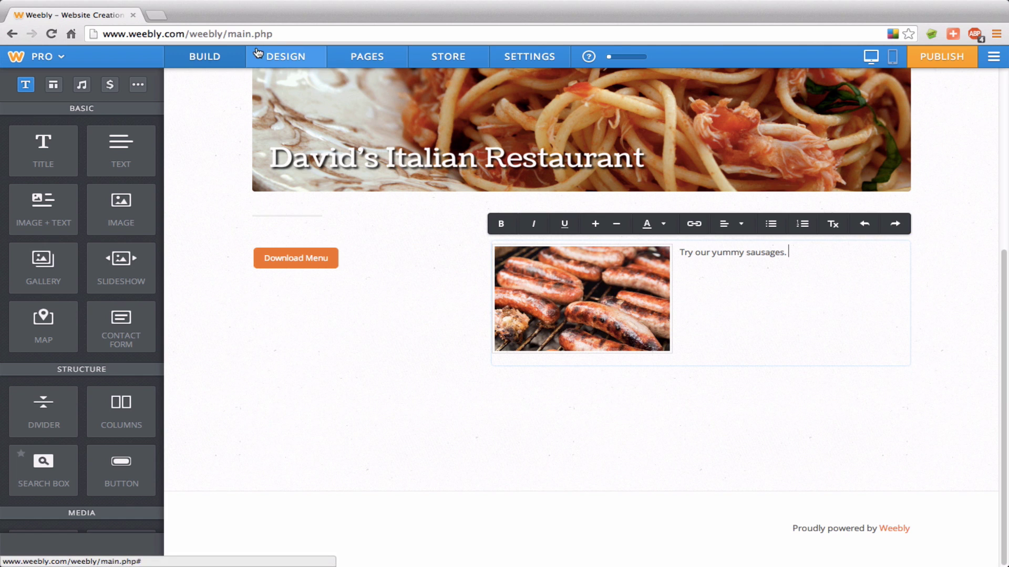
# Change the site theme to the white one with the black-and-white photographer image, and look over the home page in it.
pyautogui.click(305, 63)
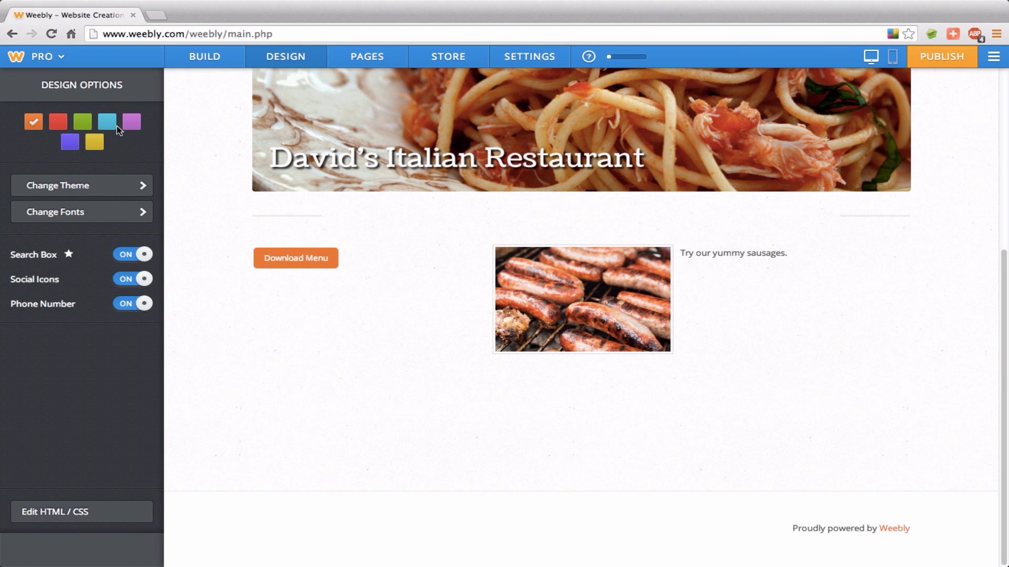
pyautogui.click(46, 190)
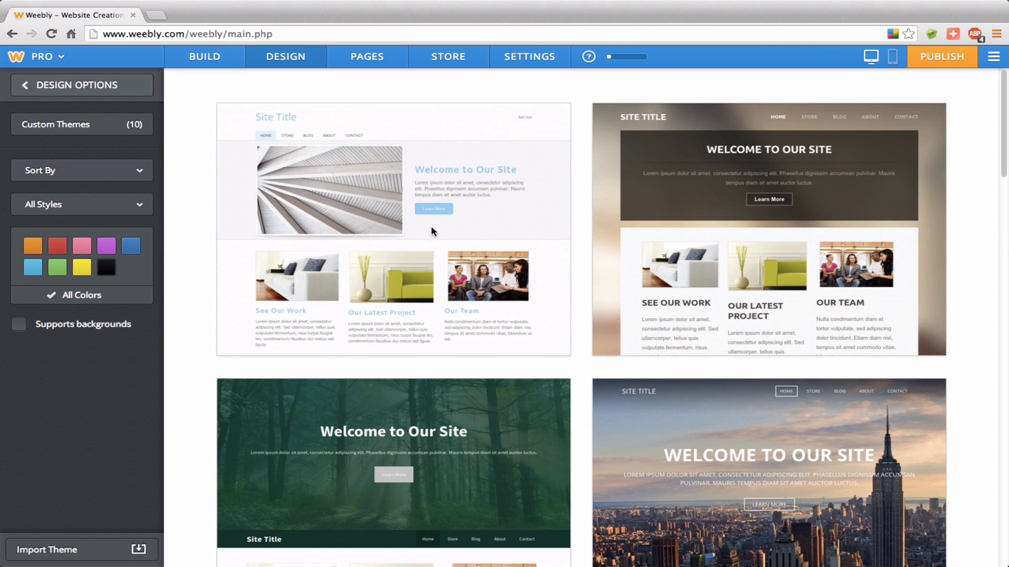
pyautogui.moveTo(472, 343)
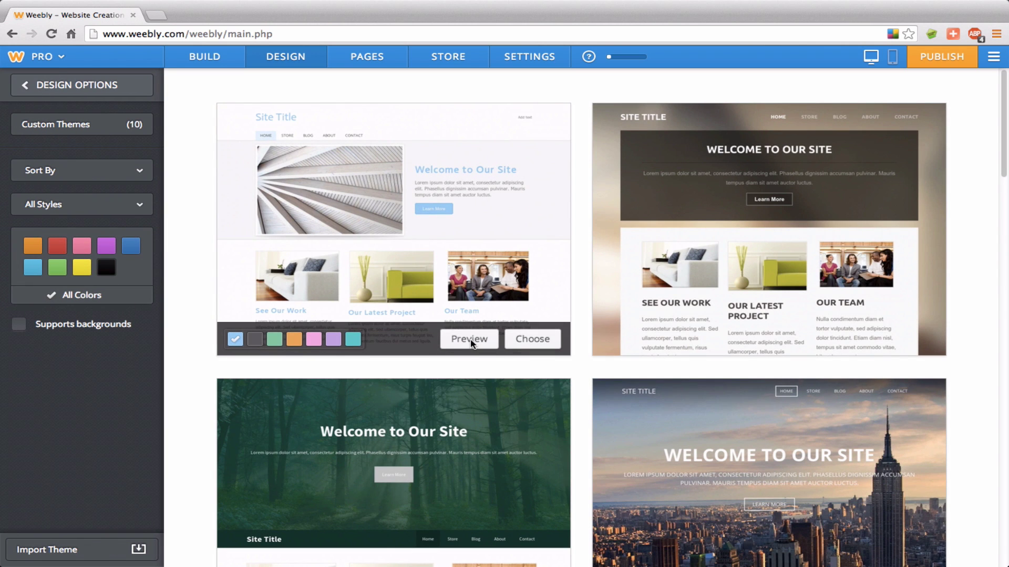
pyautogui.scroll(-10, 471, 341)
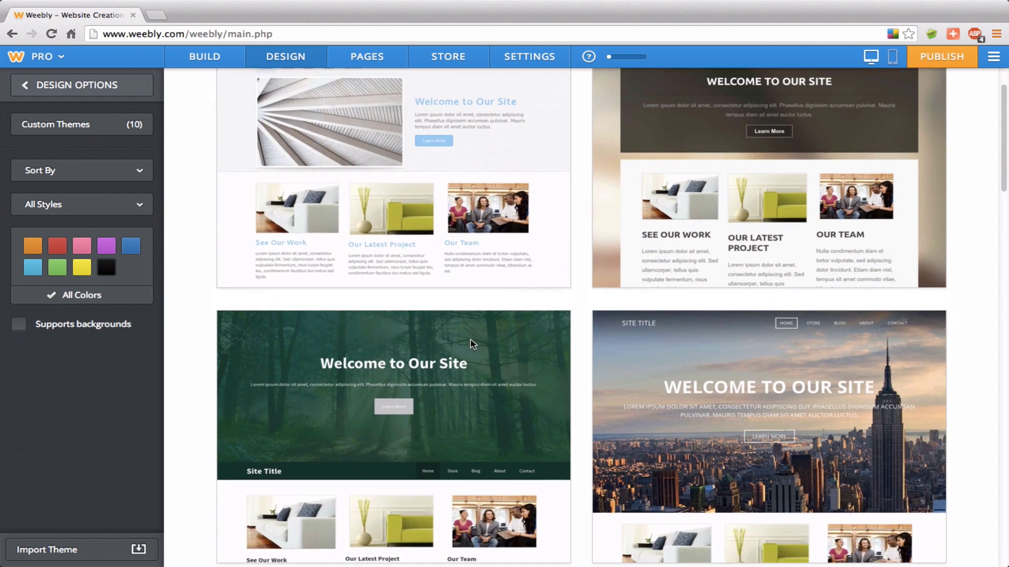
pyautogui.scroll(-6, 472, 344)
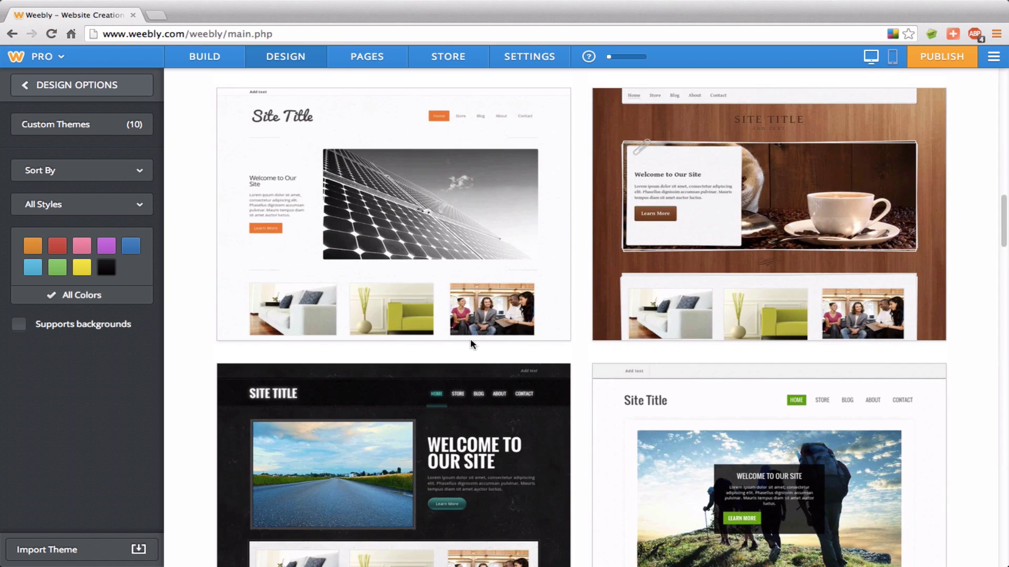
pyautogui.scroll(-3, 471, 345)
pyautogui.scroll(-6, 471, 345)
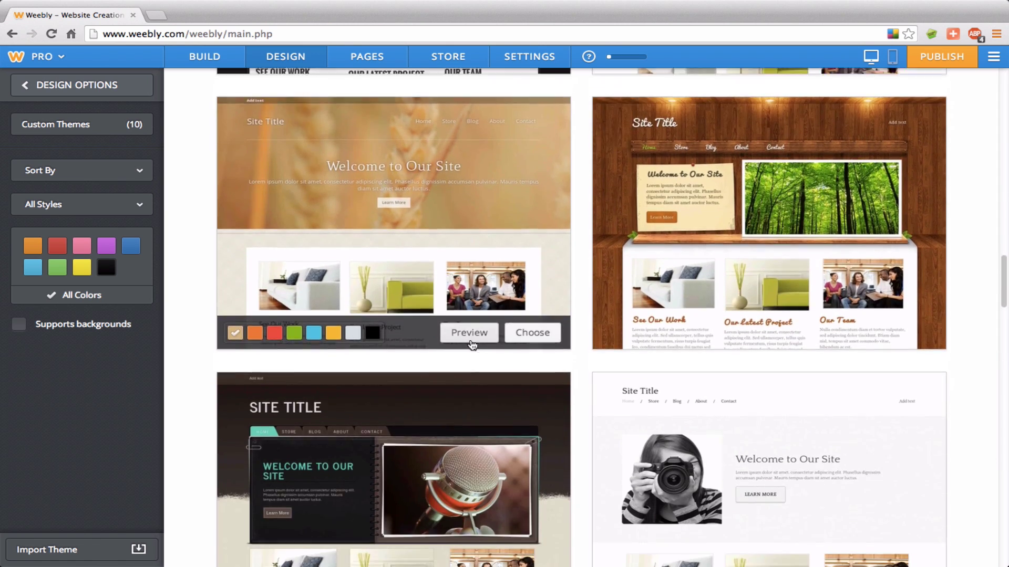
pyautogui.moveTo(751, 310)
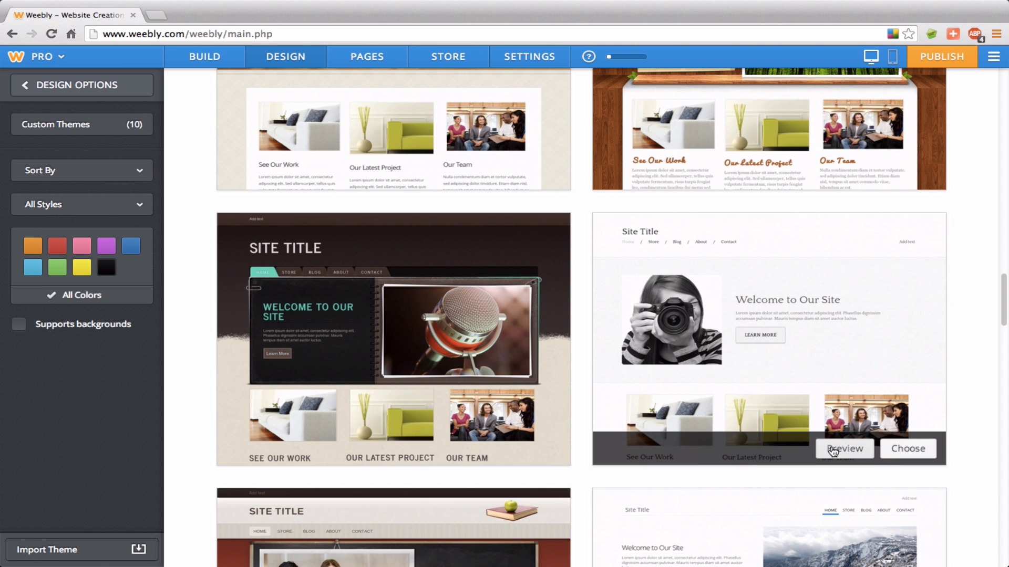
pyautogui.click(908, 450)
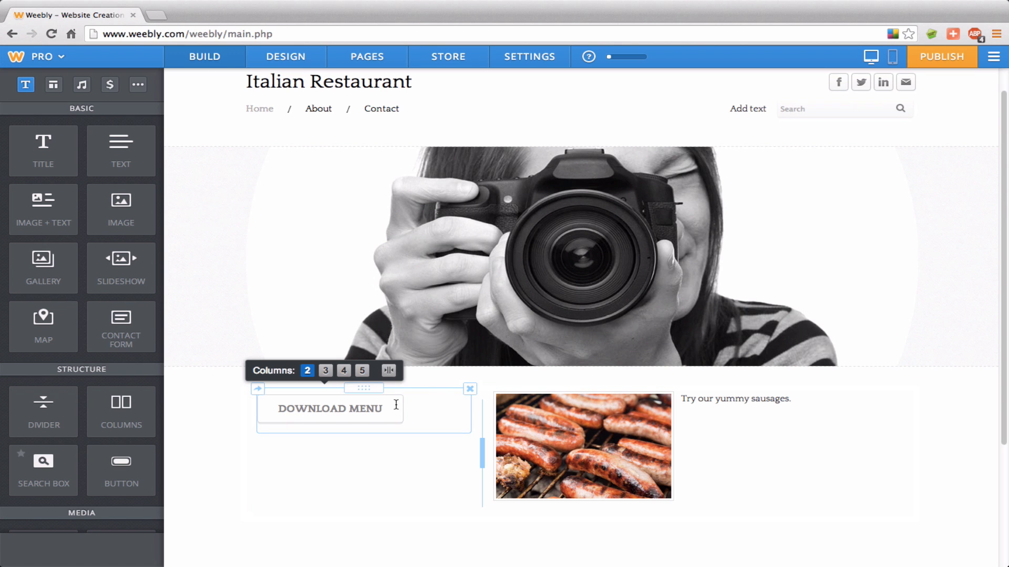
pyautogui.scroll(-3, 397, 407)
pyautogui.scroll(4, 396, 408)
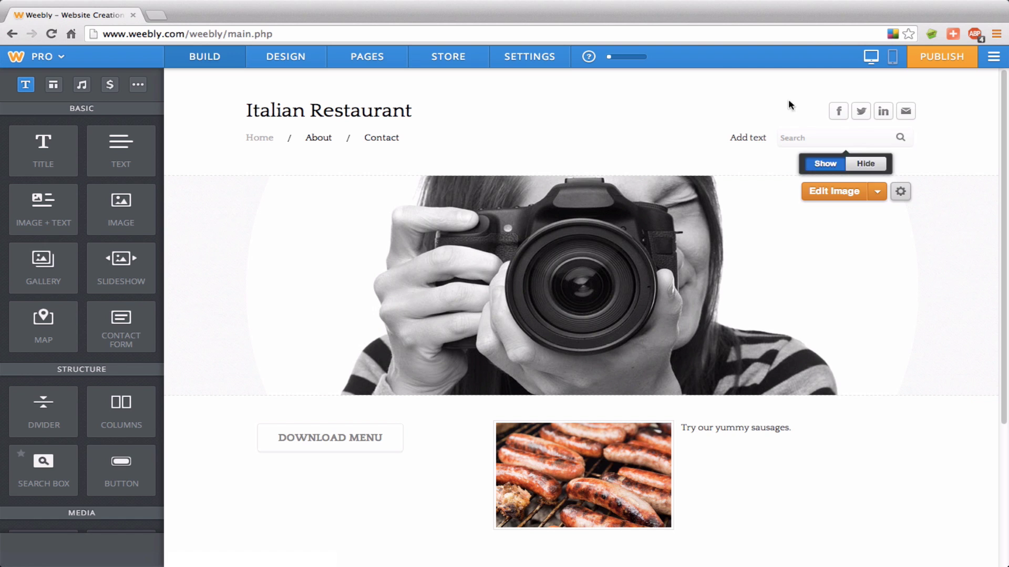
pyautogui.click(876, 193)
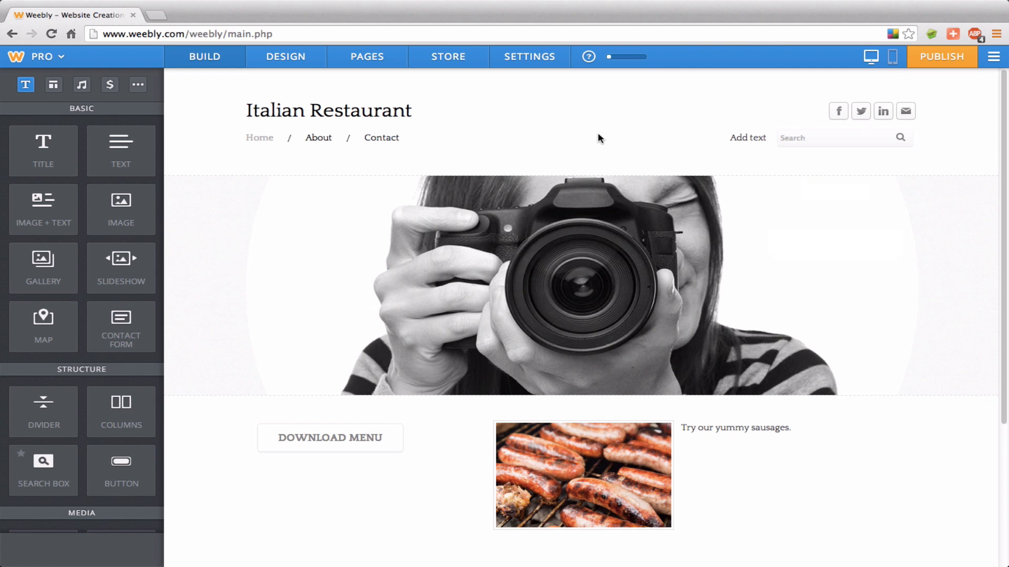
# Change the site theme to the white one with the black-and-white solar panel image, script site title and orange accents.
pyautogui.click(285, 60)
pyautogui.click(85, 126)
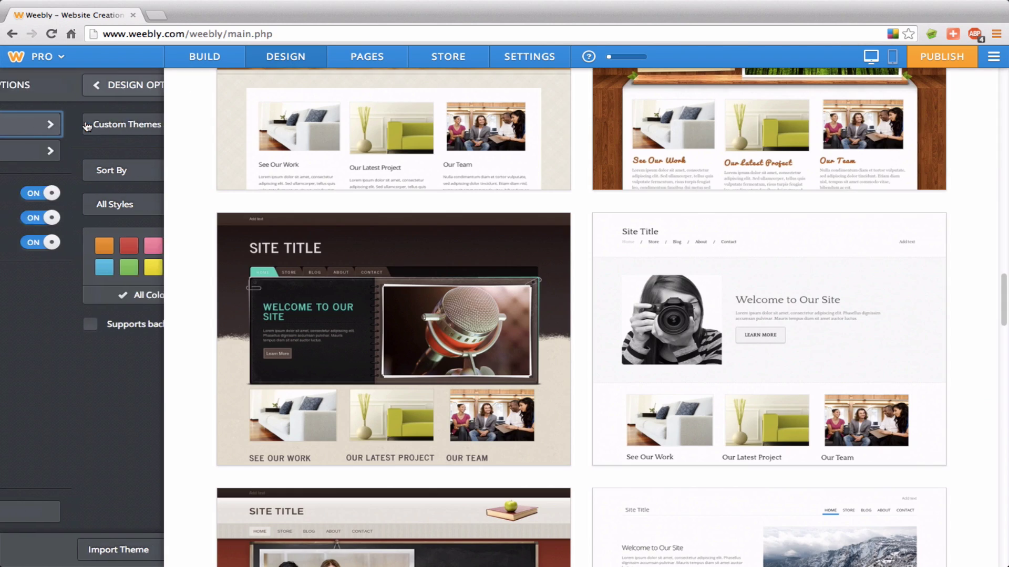
pyautogui.scroll(20, 361, 194)
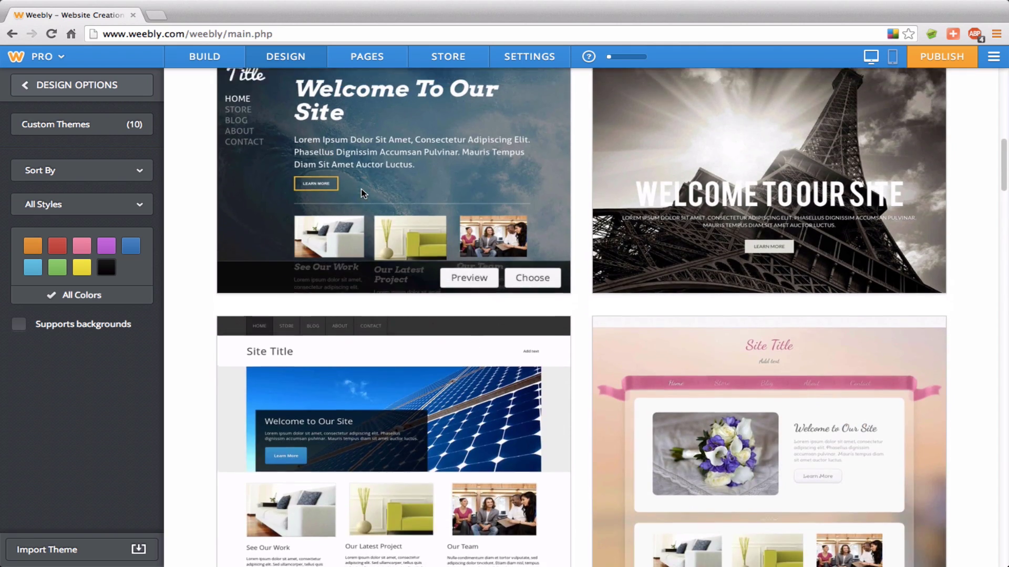
pyautogui.scroll(6, 361, 194)
pyautogui.scroll(-20, 341, 210)
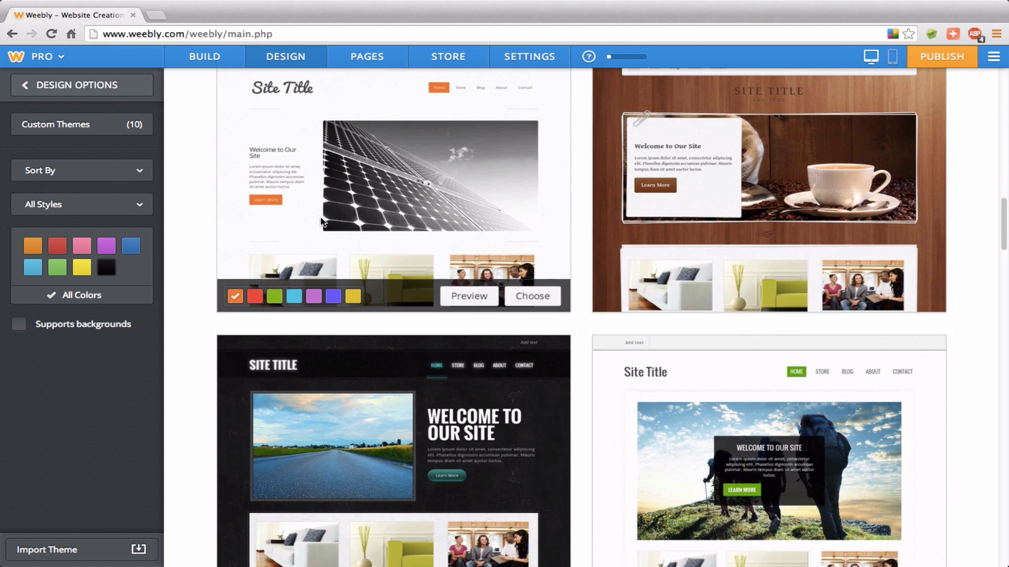
pyautogui.click(528, 292)
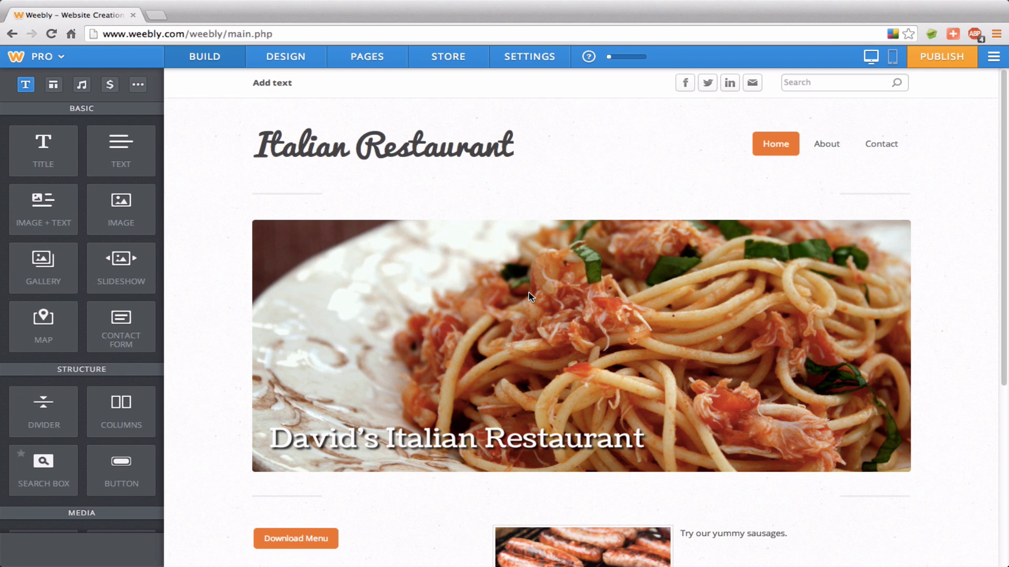
# Review the header's social icon link fields and the site title's display options without changing them.
pyautogui.click(282, 63)
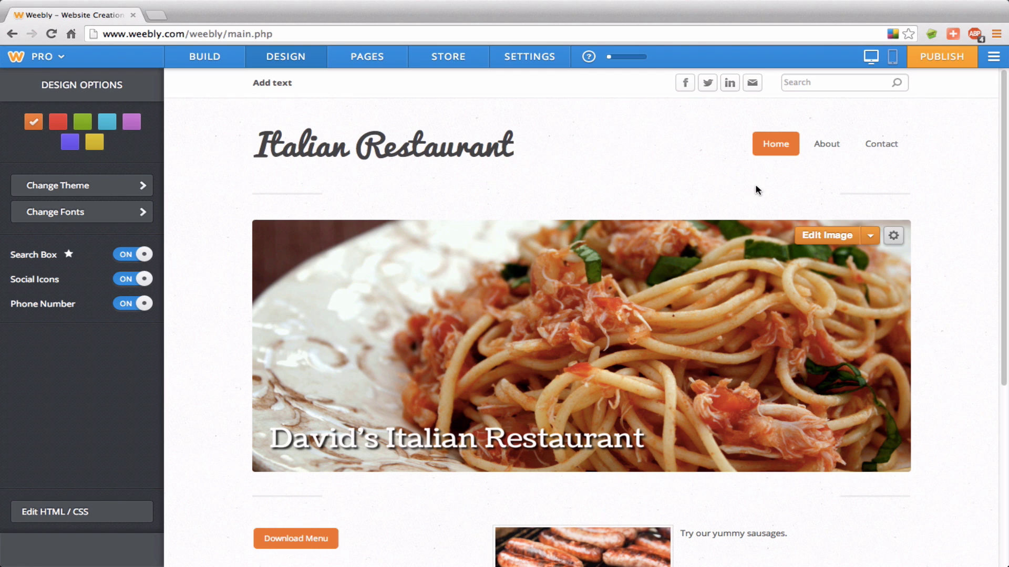
pyautogui.moveTo(301, 111)
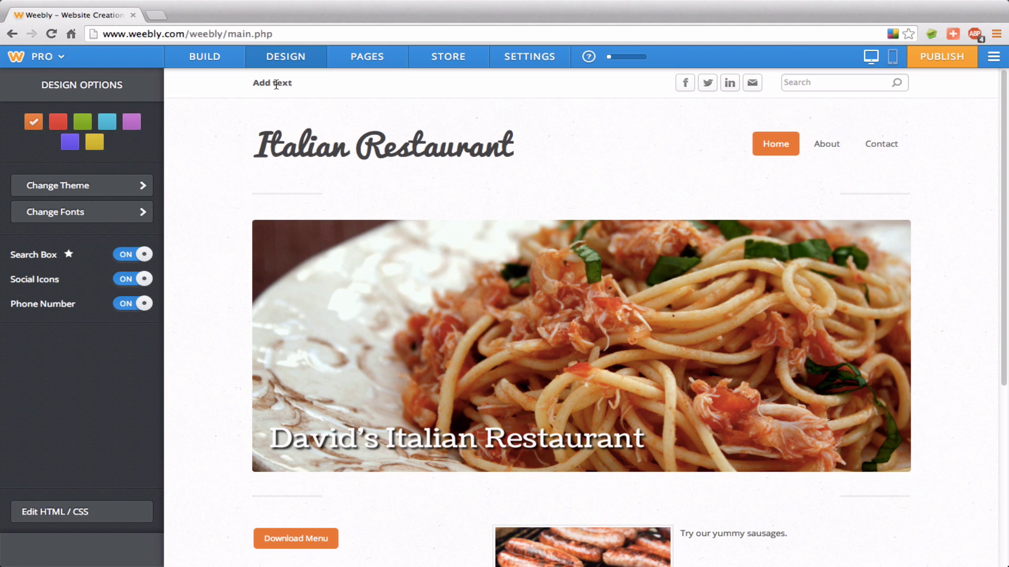
pyautogui.click(679, 90)
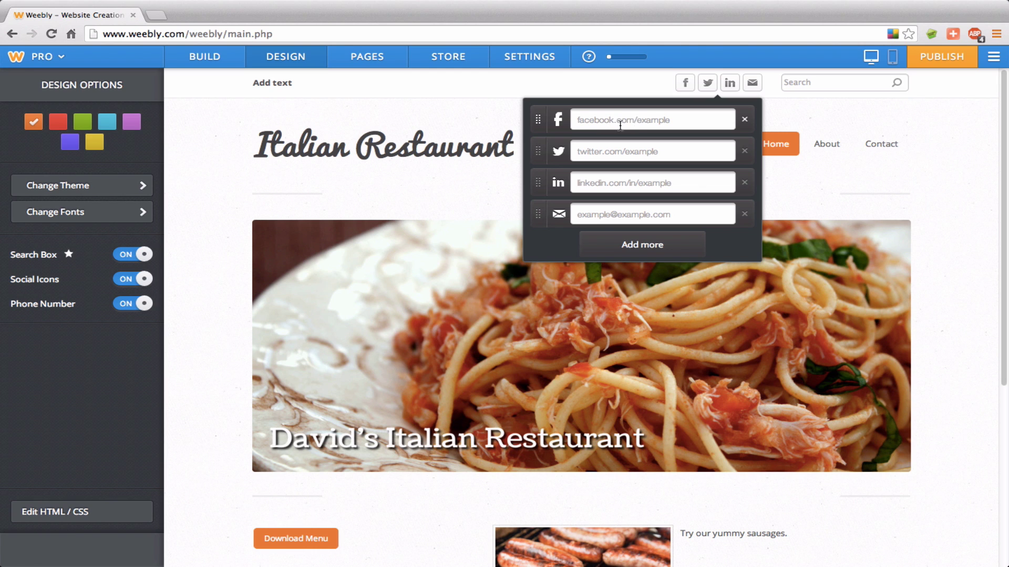
pyautogui.click(189, 194)
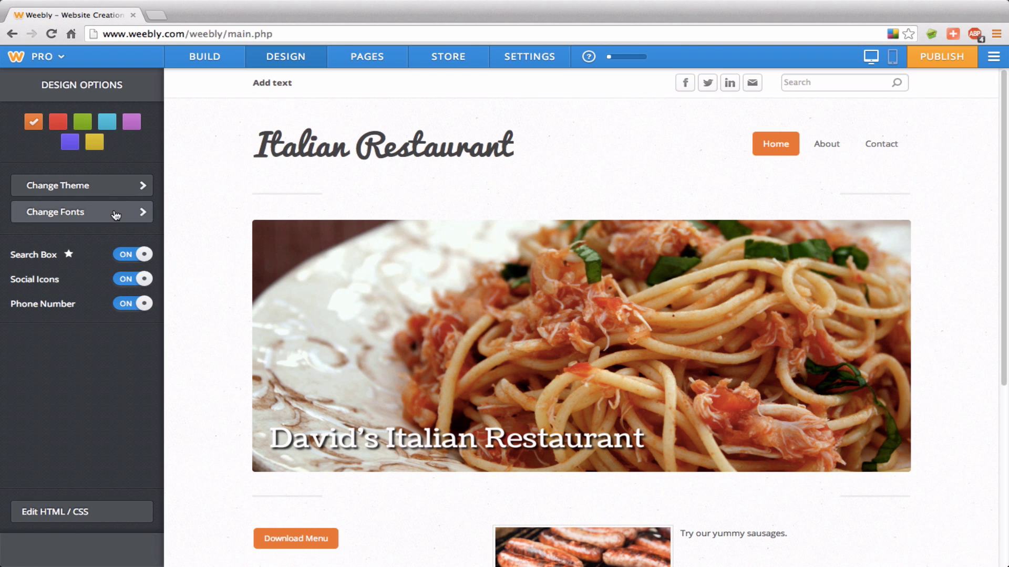
pyautogui.click(301, 145)
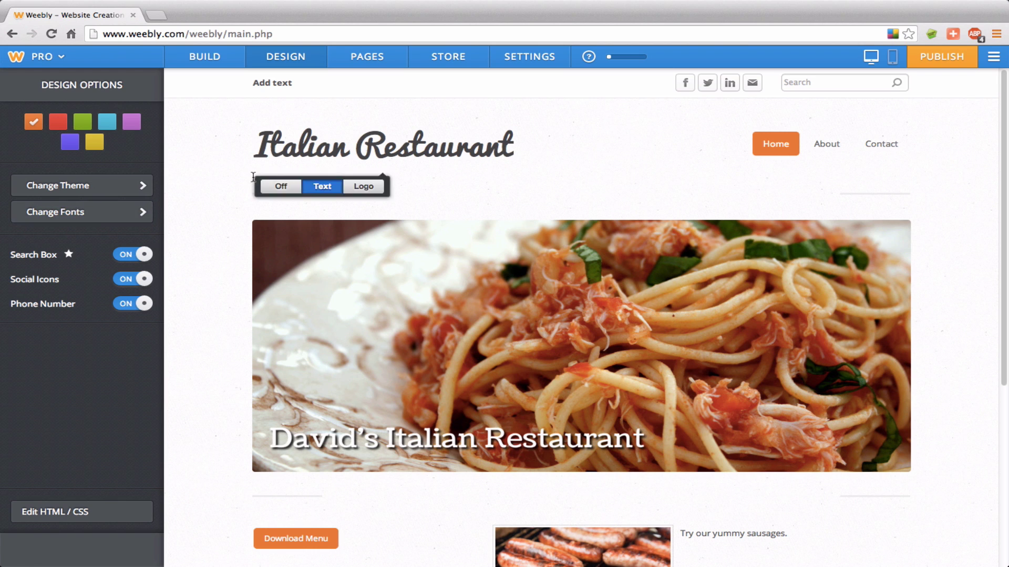
# Change the site title's font to Bangers.
pyautogui.click(71, 213)
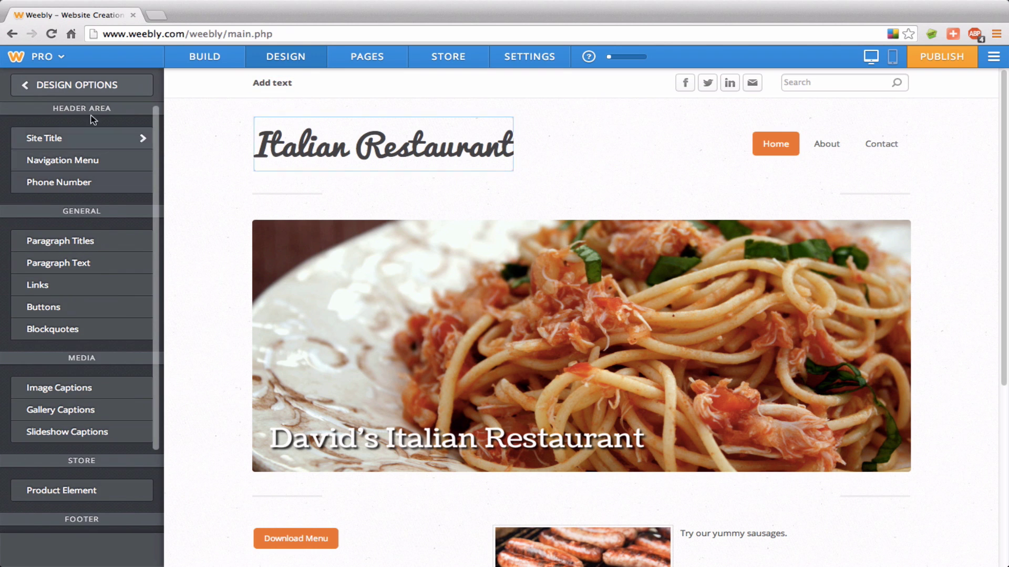
pyautogui.scroll(-4, 61, 379)
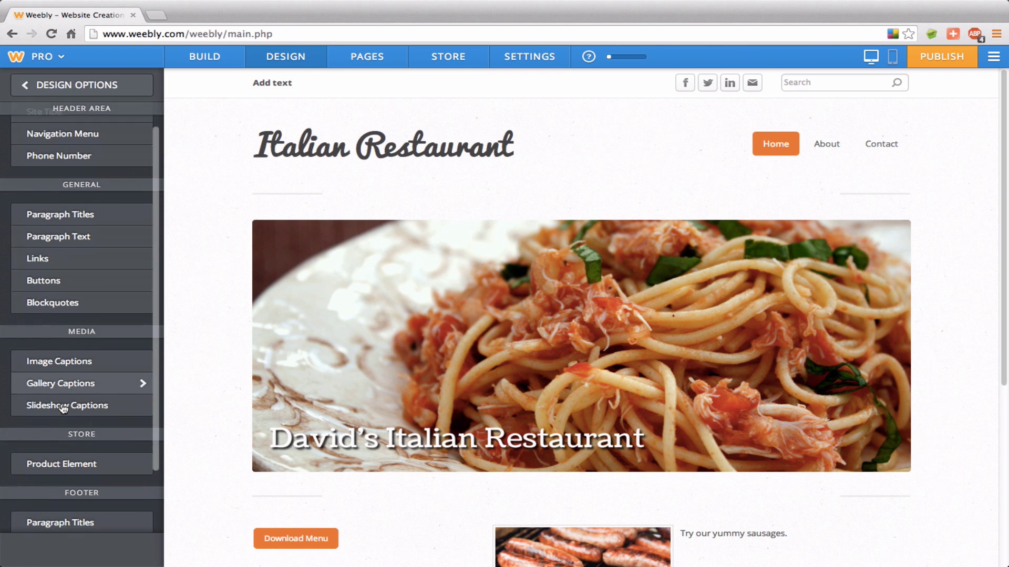
pyautogui.scroll(4, 61, 407)
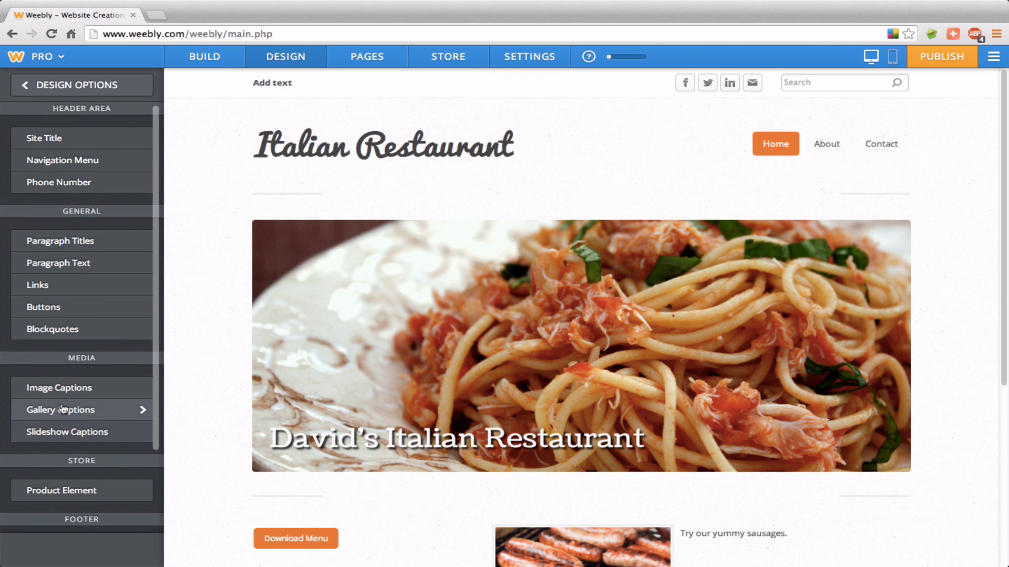
pyautogui.click(97, 140)
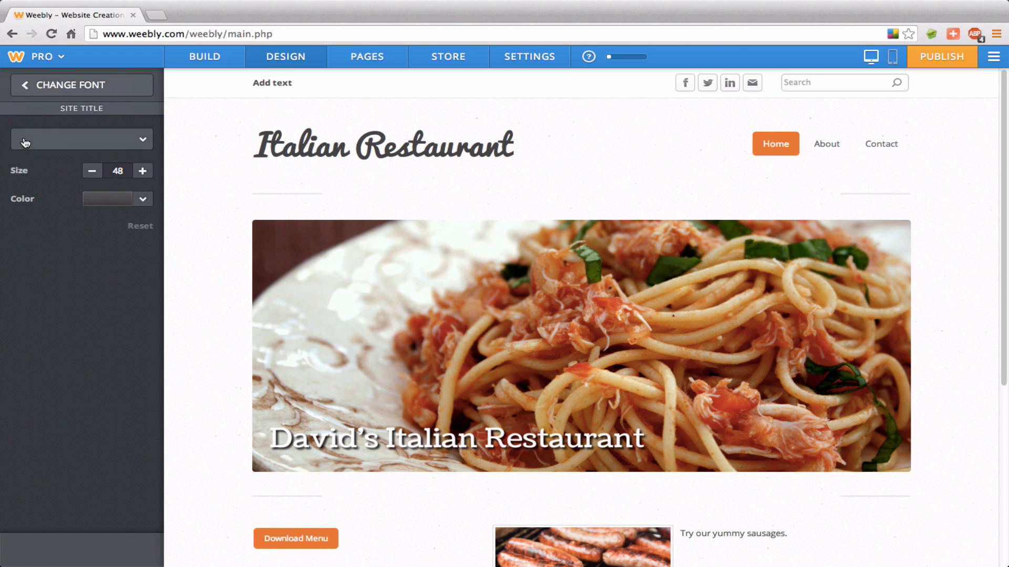
pyautogui.click(134, 135)
pyautogui.scroll(-7, 120, 258)
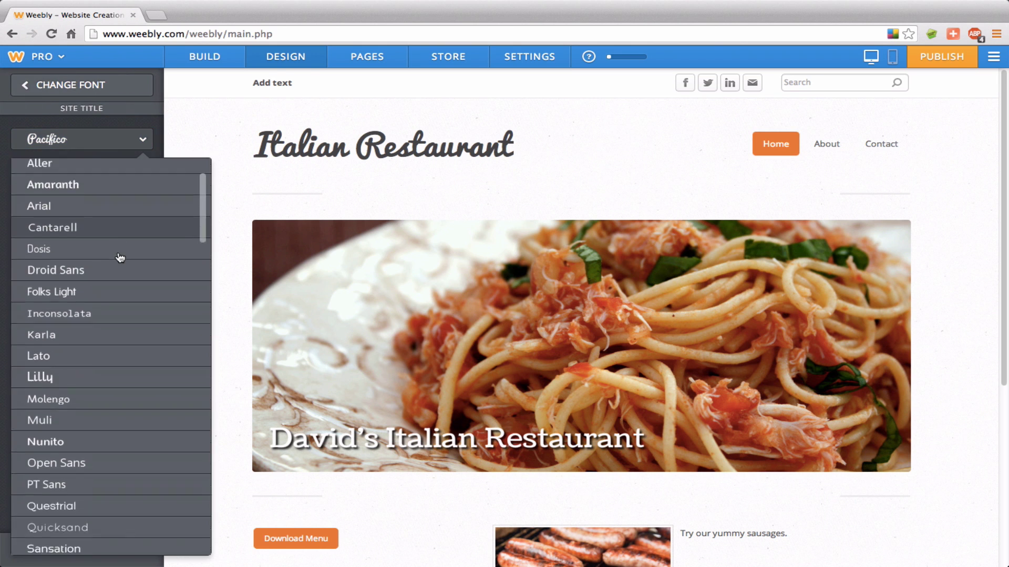
pyautogui.scroll(-15, 120, 257)
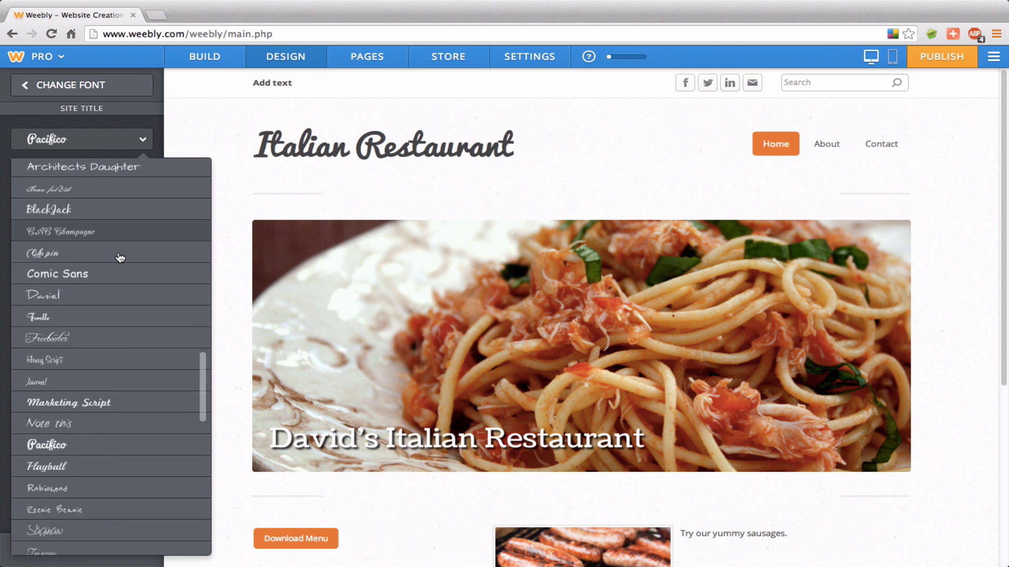
pyautogui.scroll(-8, 120, 257)
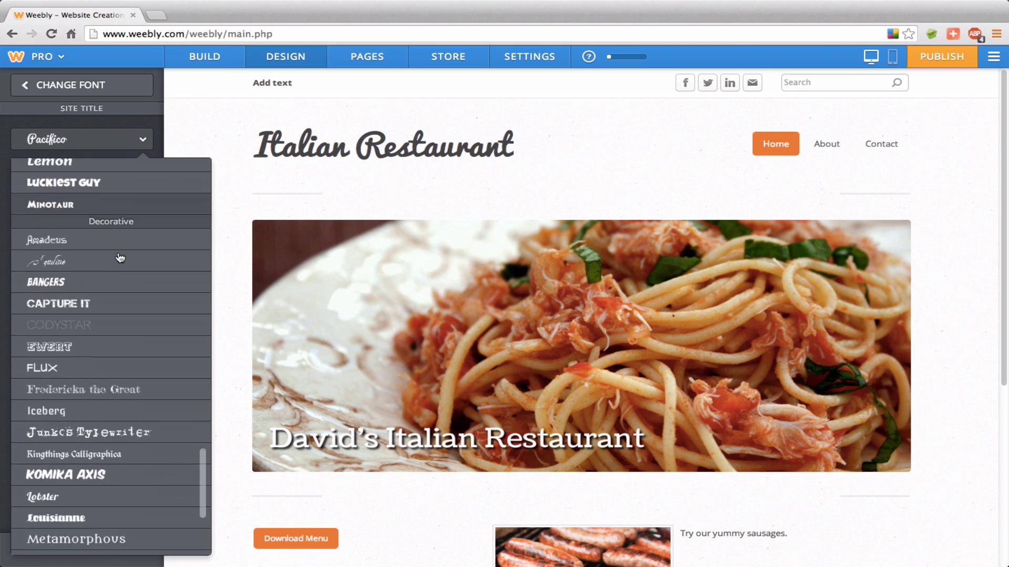
pyautogui.scroll(2, 120, 258)
pyautogui.click(121, 255)
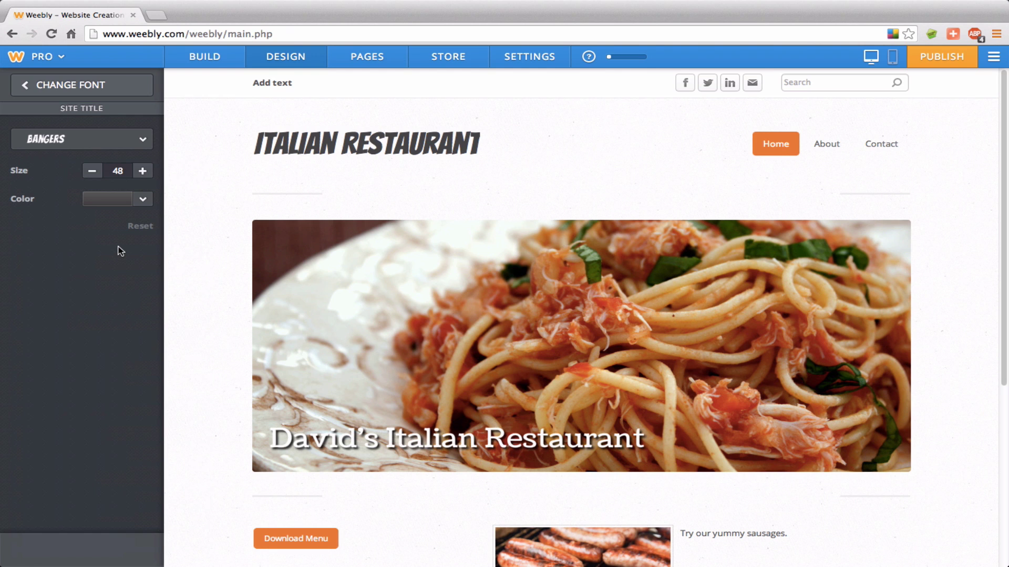
# Set the site title's font color to a medium red.
pyautogui.click(114, 205)
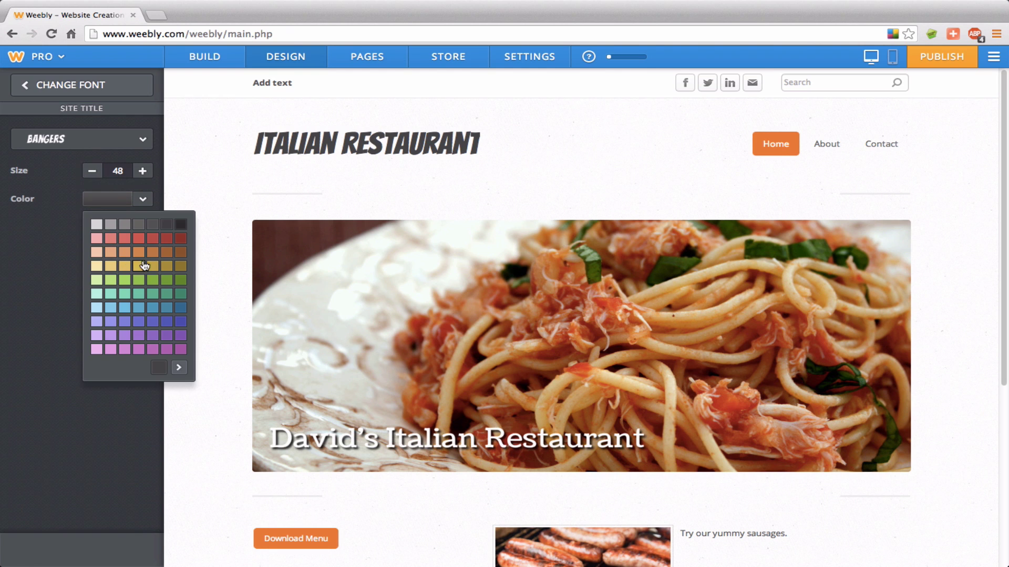
pyautogui.click(138, 237)
pyautogui.click(21, 258)
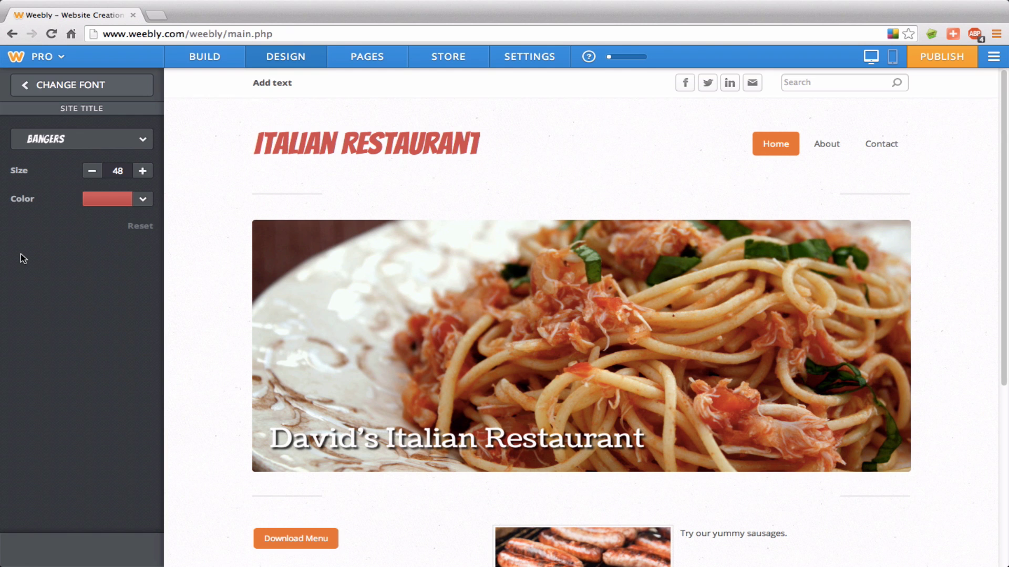
# Add a standard page named Testimonials and give it the Landing Page layout.
pyautogui.click(361, 57)
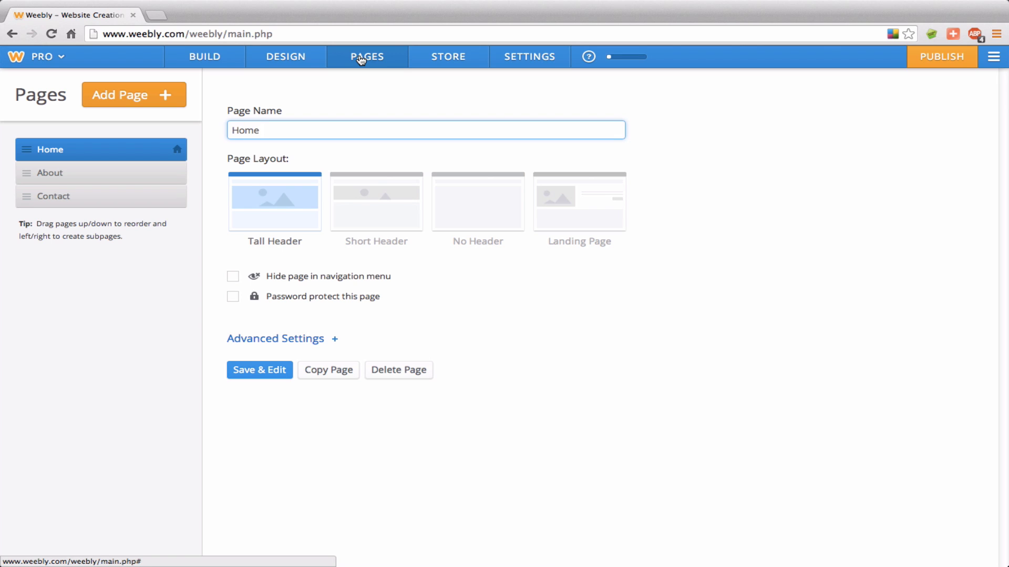
pyautogui.click(114, 102)
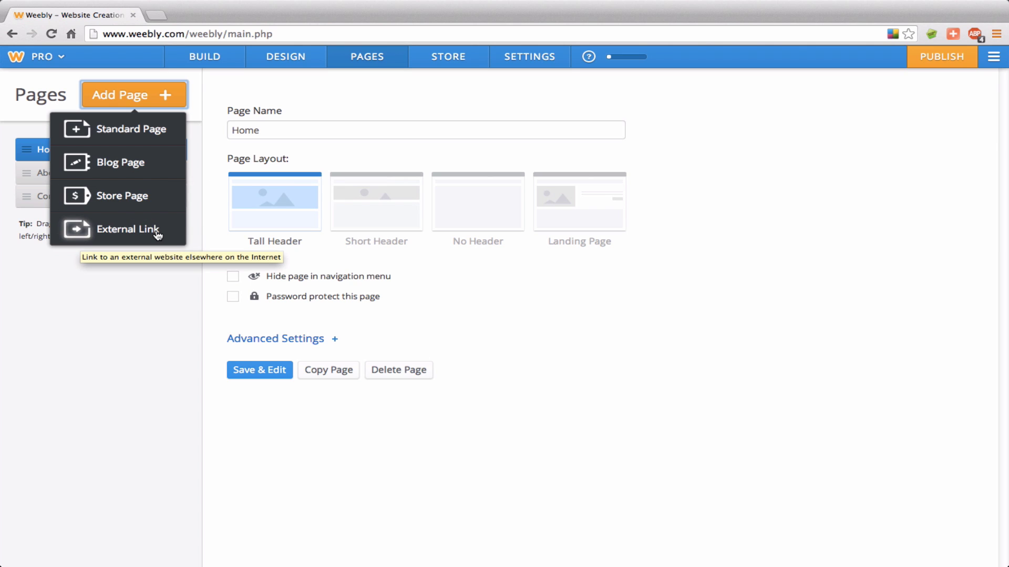
pyautogui.click(151, 135)
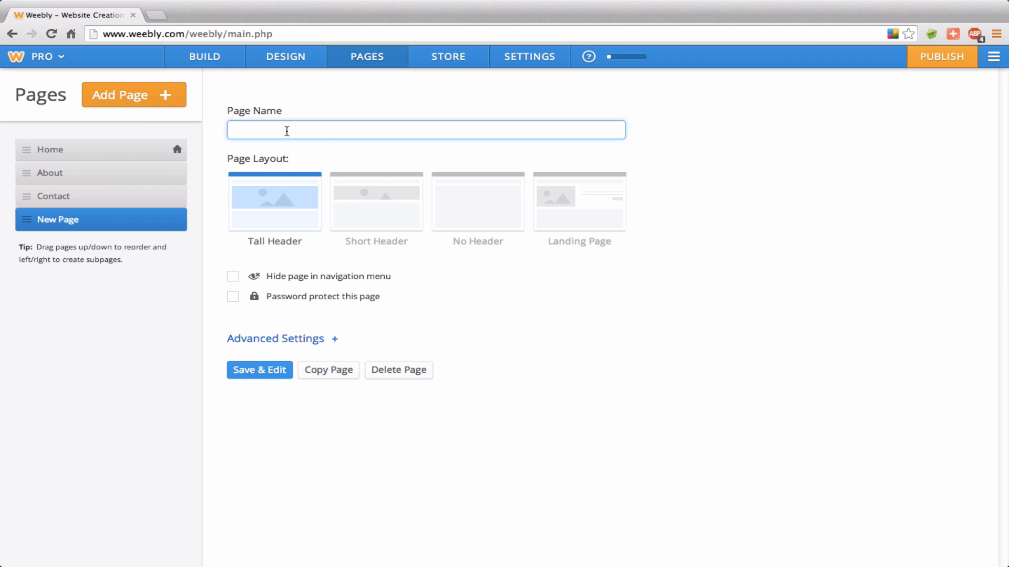
pyautogui.write('Testimonials')
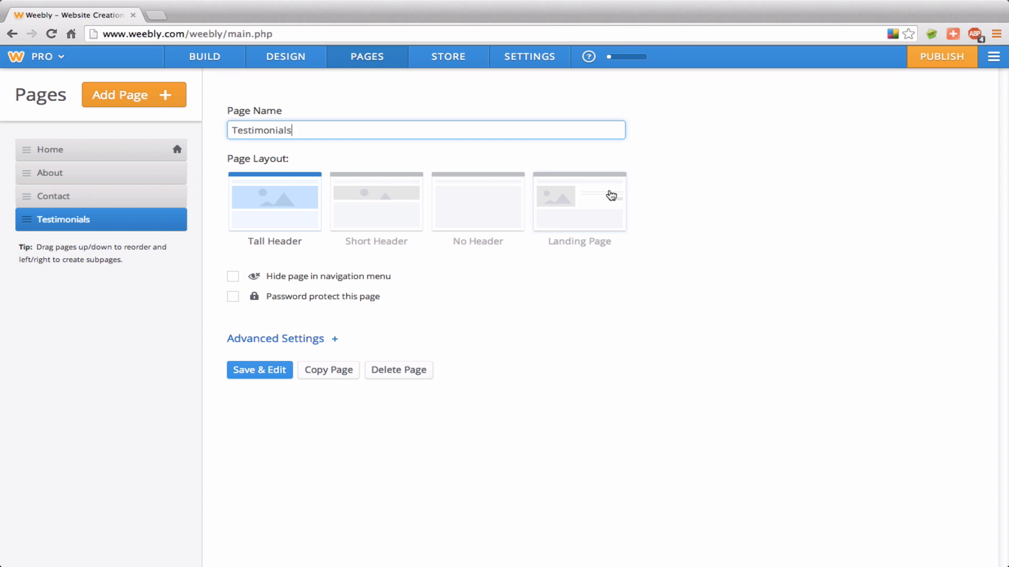
pyautogui.click(581, 196)
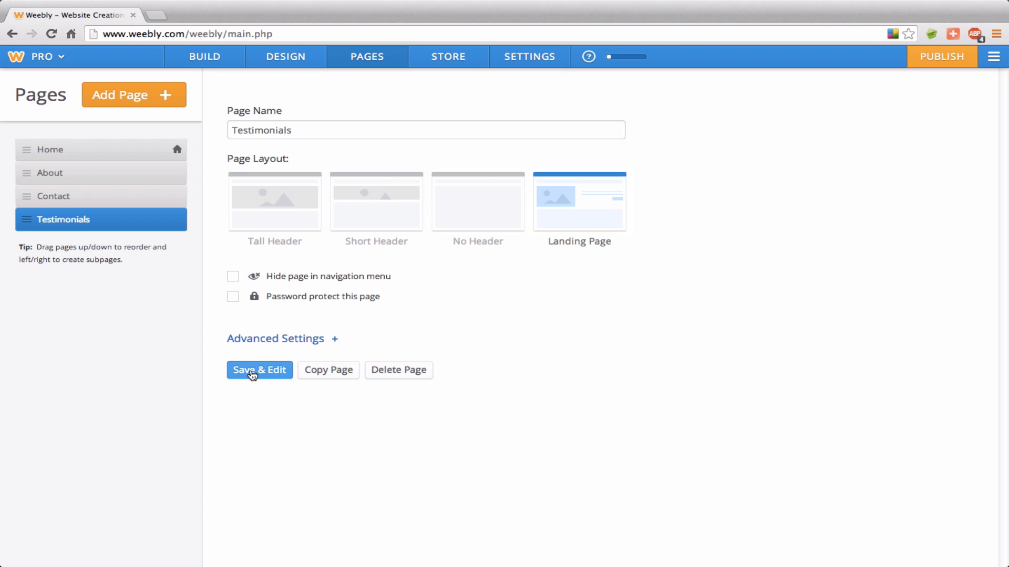
# Place the Testimonials page above Contact in the page order, leave it shown in navigation, and save it for editing.
pyautogui.click(235, 279)
pyautogui.click(234, 279)
pyautogui.moveTo(90, 198); pyautogui.dragTo(89, 222)
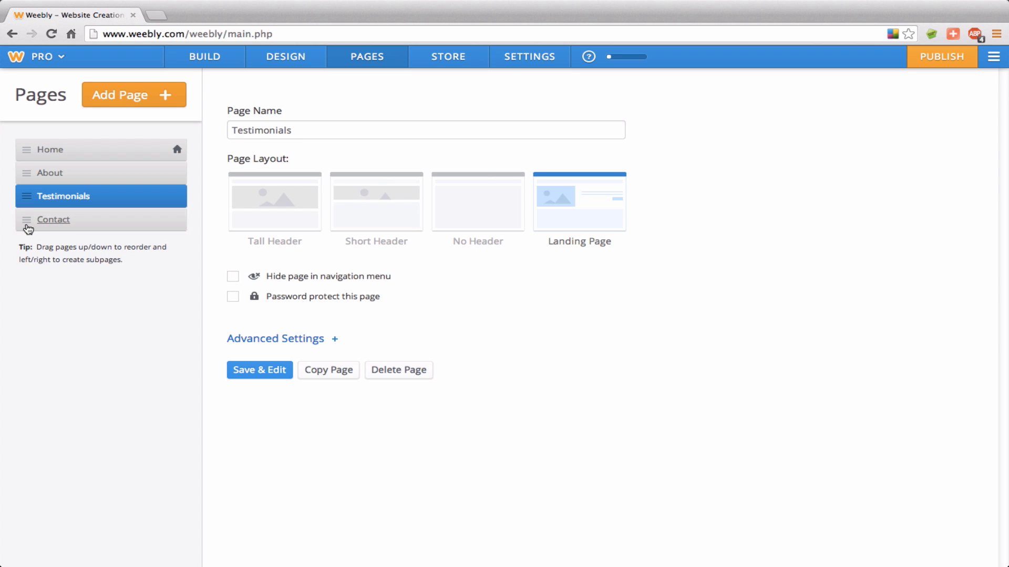
pyautogui.click(259, 371)
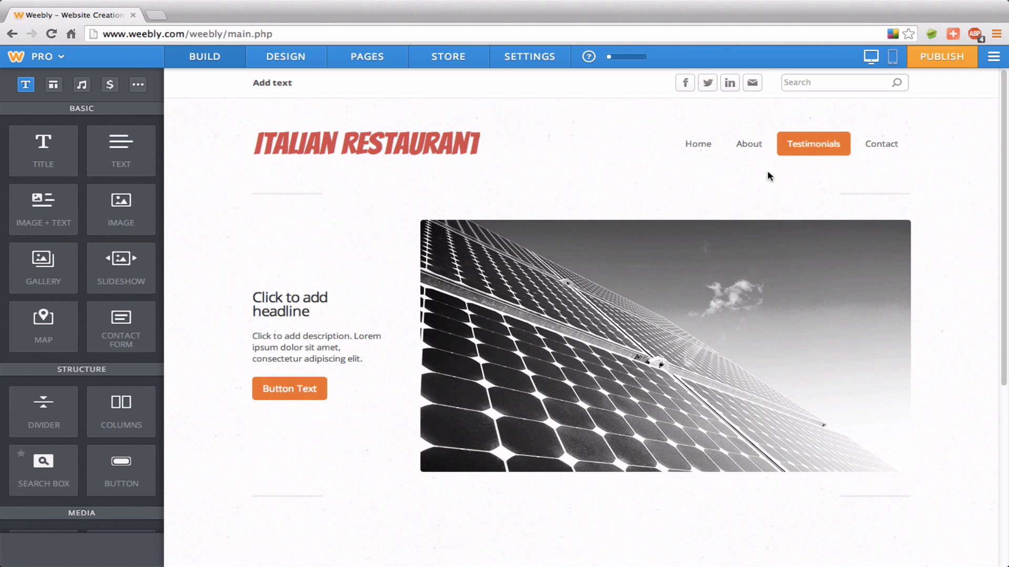
# Make Testimonials a subpage of About, save it, and check the About entry in the site navigation.
pyautogui.click(353, 56)
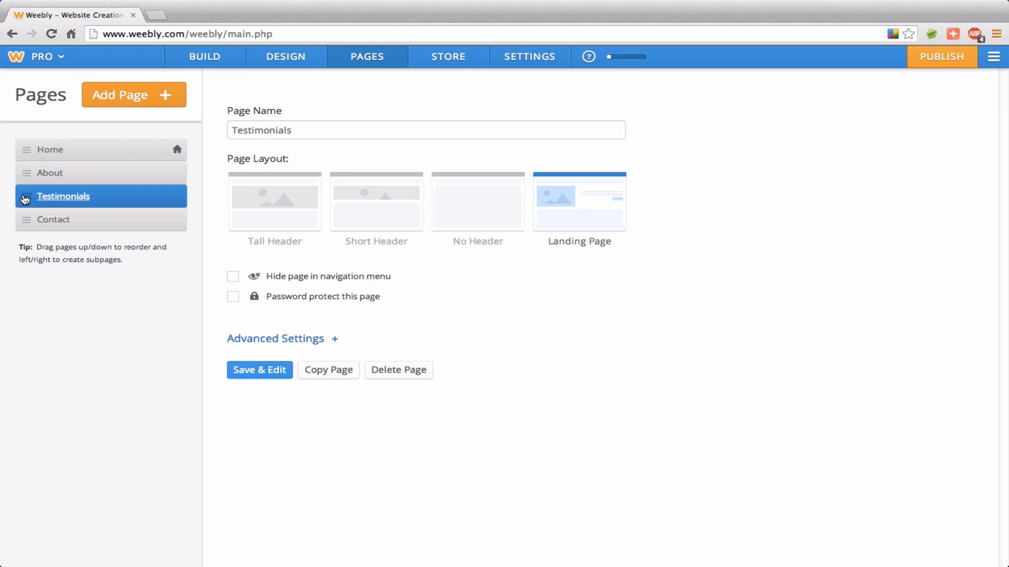
pyautogui.moveTo(25, 198); pyautogui.dragTo(50, 199)
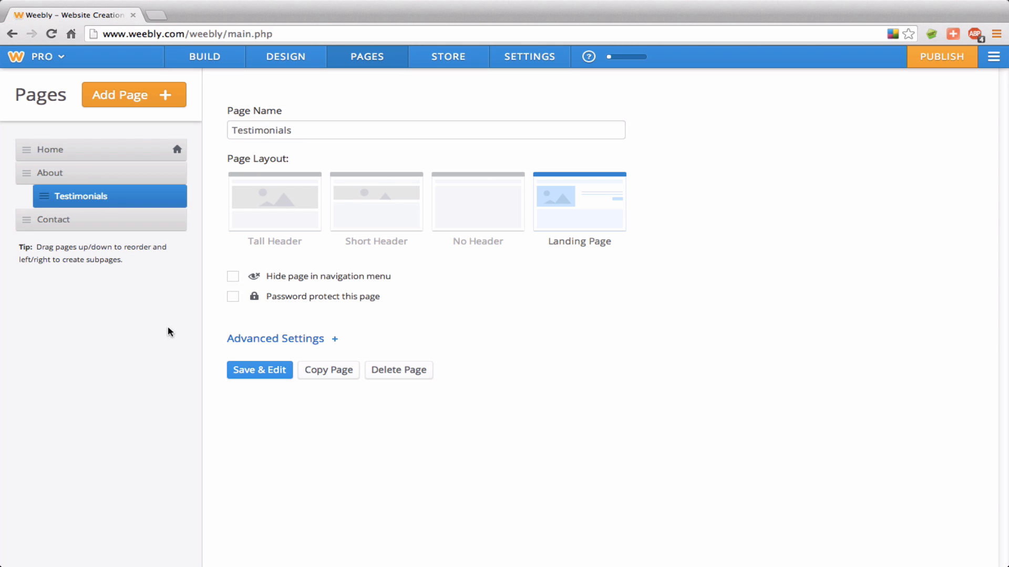
pyautogui.click(245, 369)
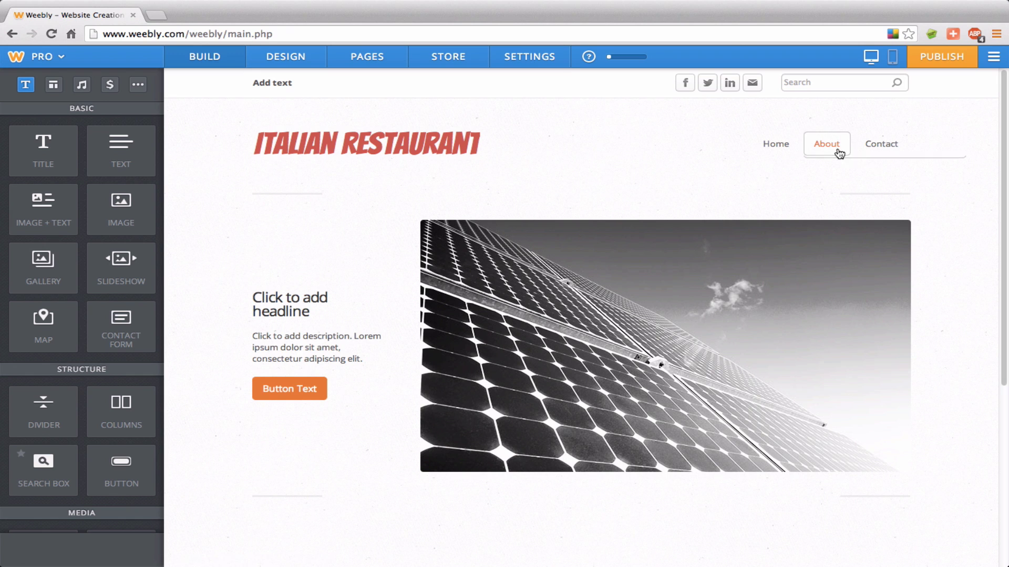
pyautogui.moveTo(818, 145)
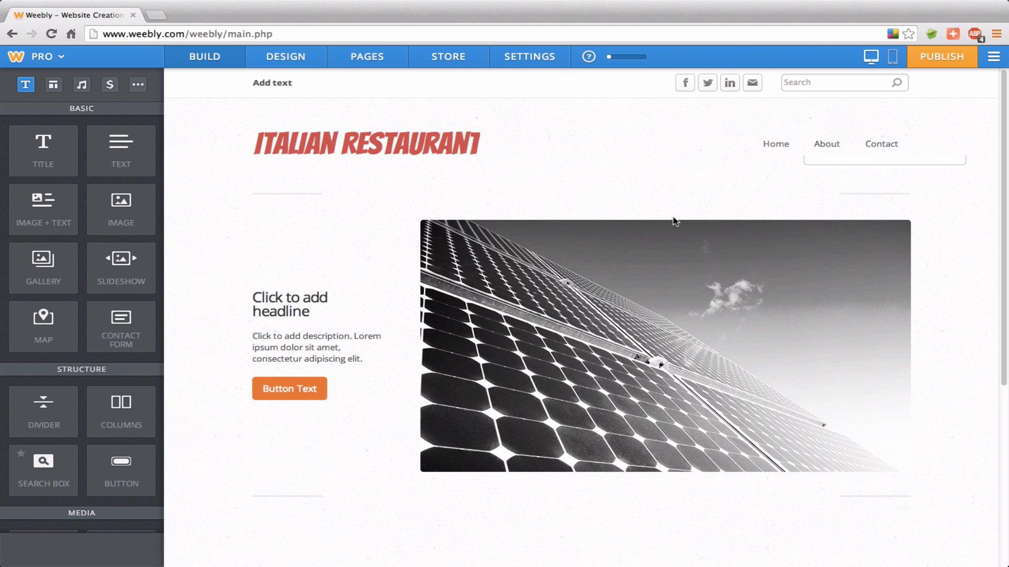
# Replace the Testimonials page's placeholder headline with "Love this Food. All day long. Yum yum.".
pyautogui.click(292, 297)
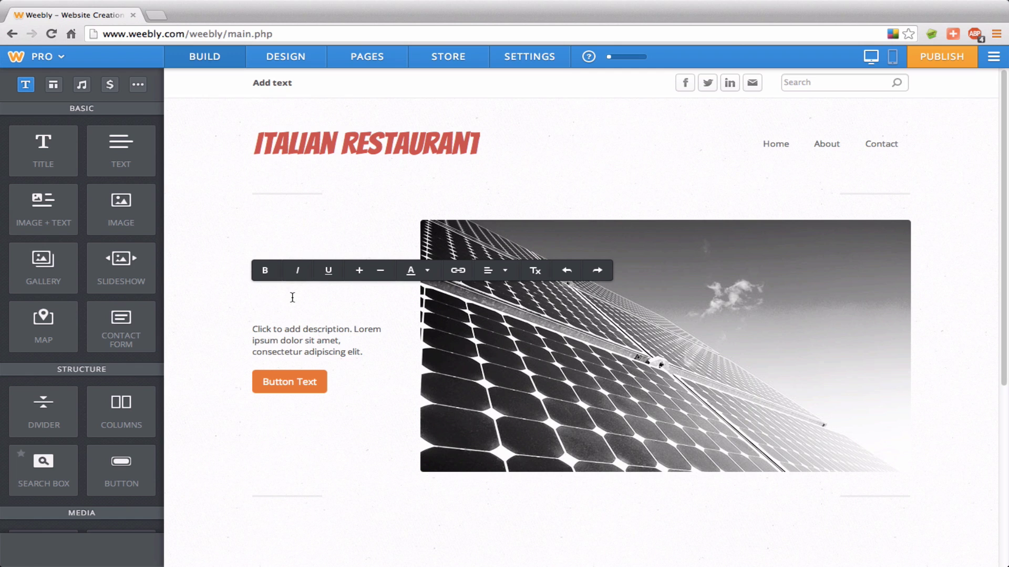
pyautogui.write('Love this Food. ')
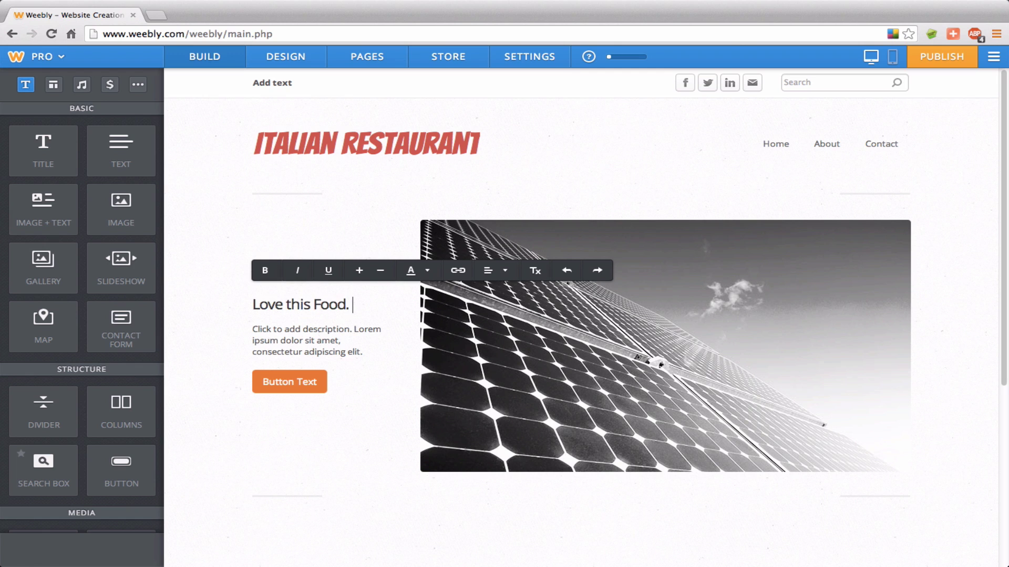
pyautogui.write('All day l')
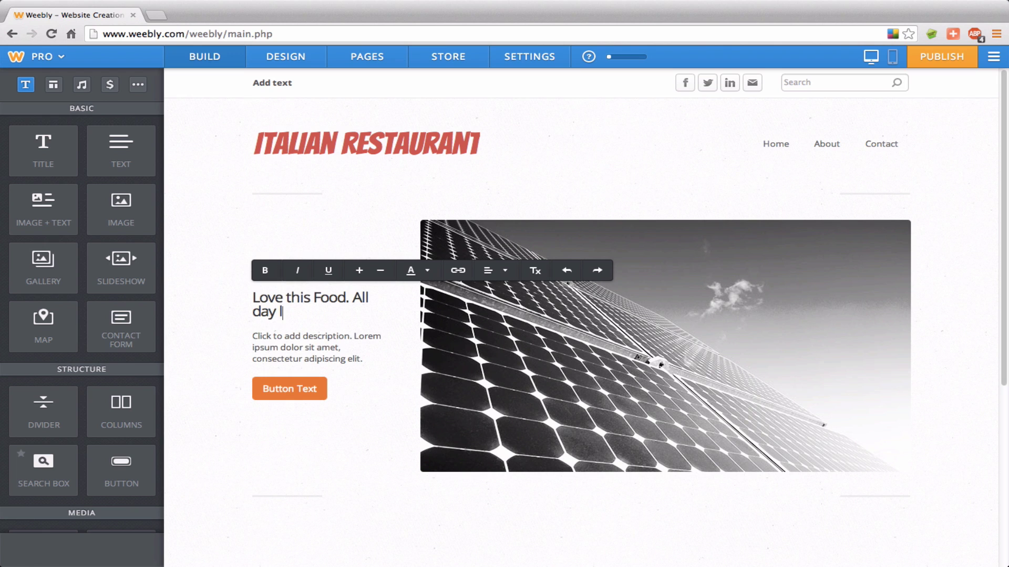
pyautogui.write('ong. Yum yum.')
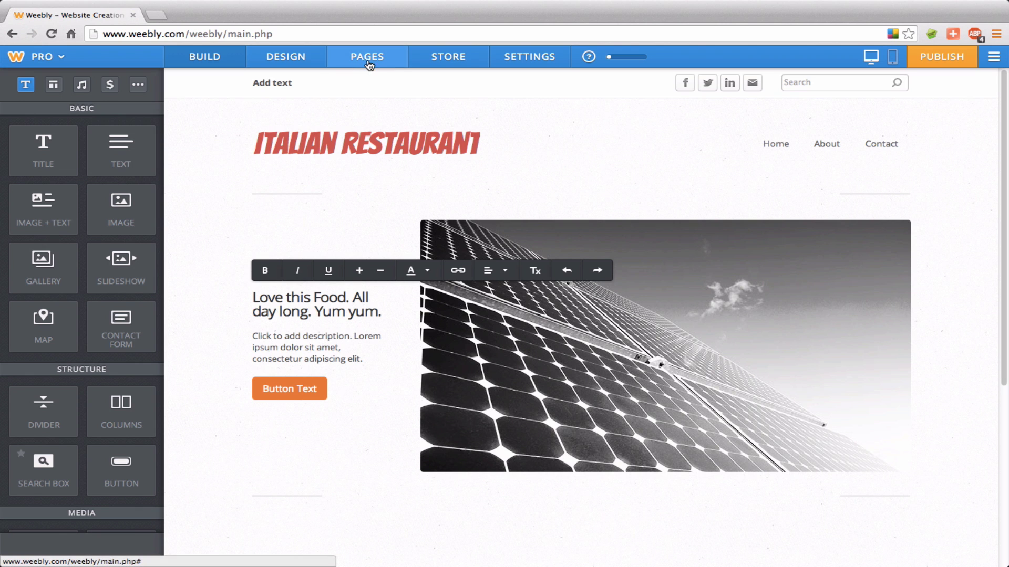
# Look through the store's dashboard, products, storefront, categories and coupons sections, declining the Business Package upgrade.
pyautogui.click(449, 57)
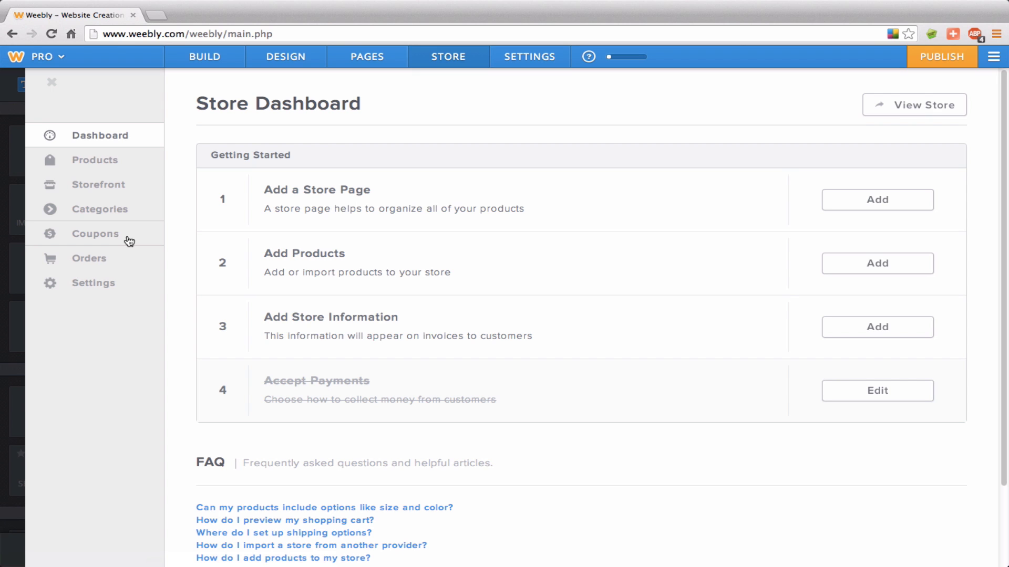
pyautogui.click(127, 166)
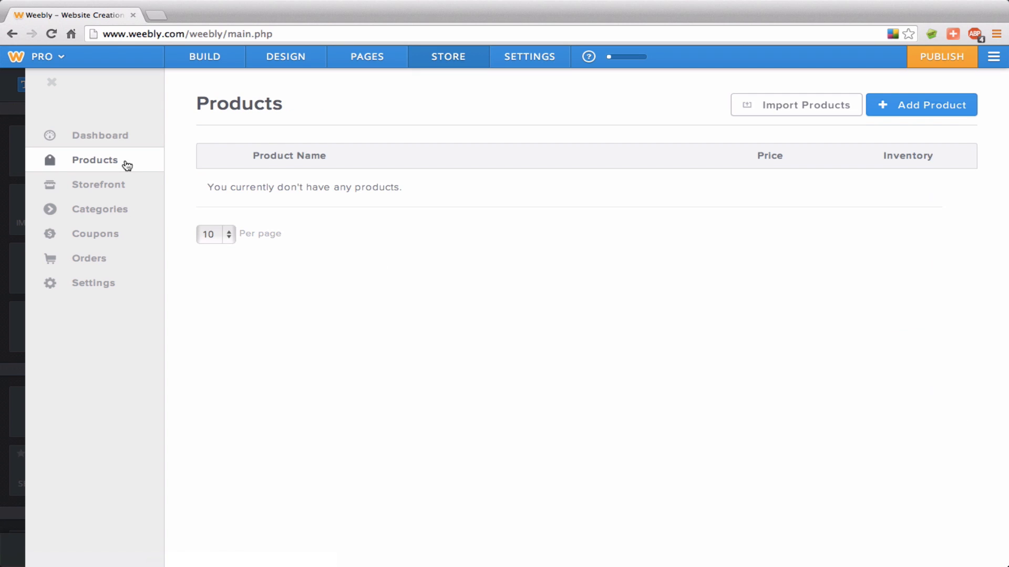
pyautogui.click(122, 189)
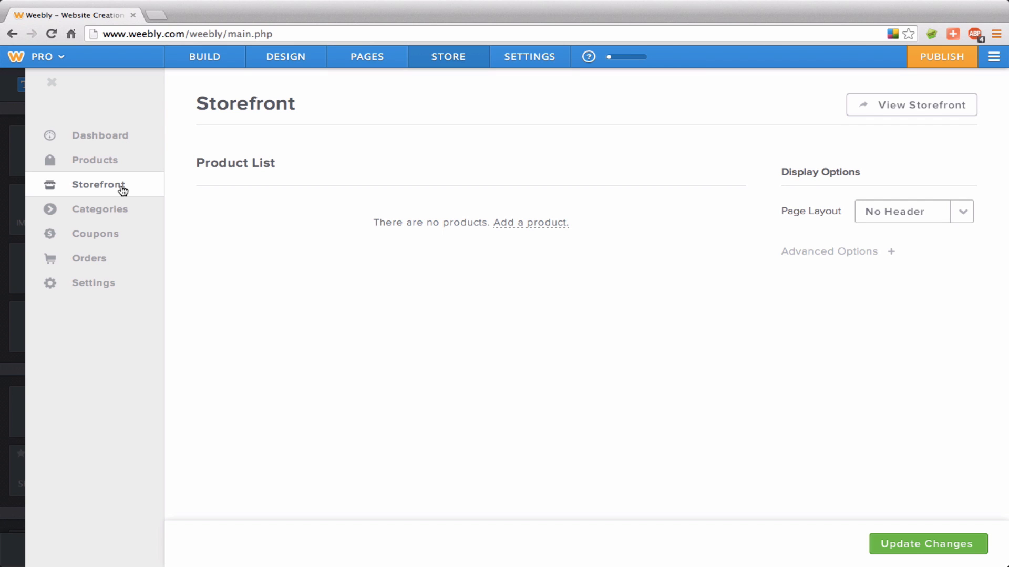
pyautogui.click(112, 209)
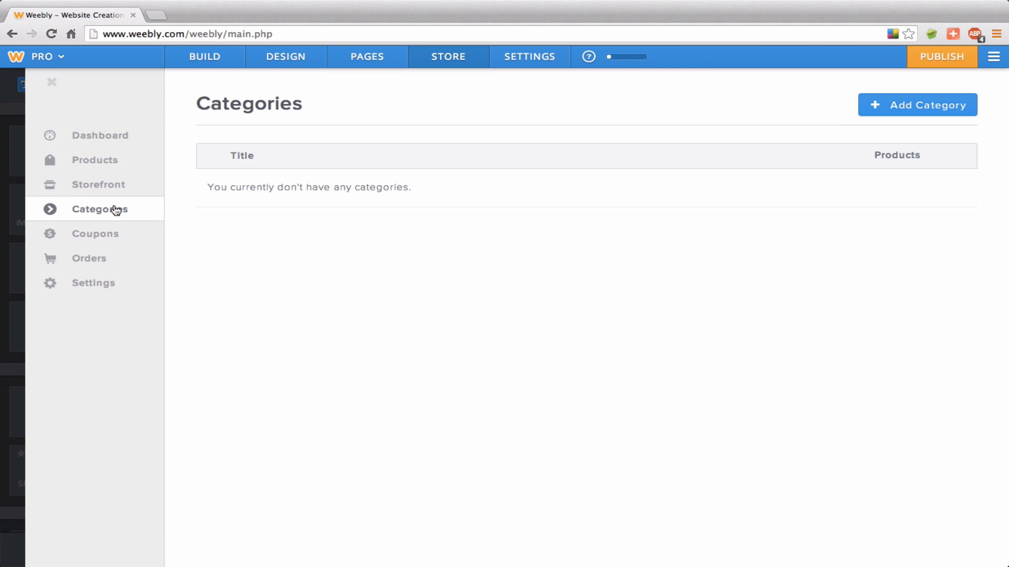
pyautogui.click(105, 240)
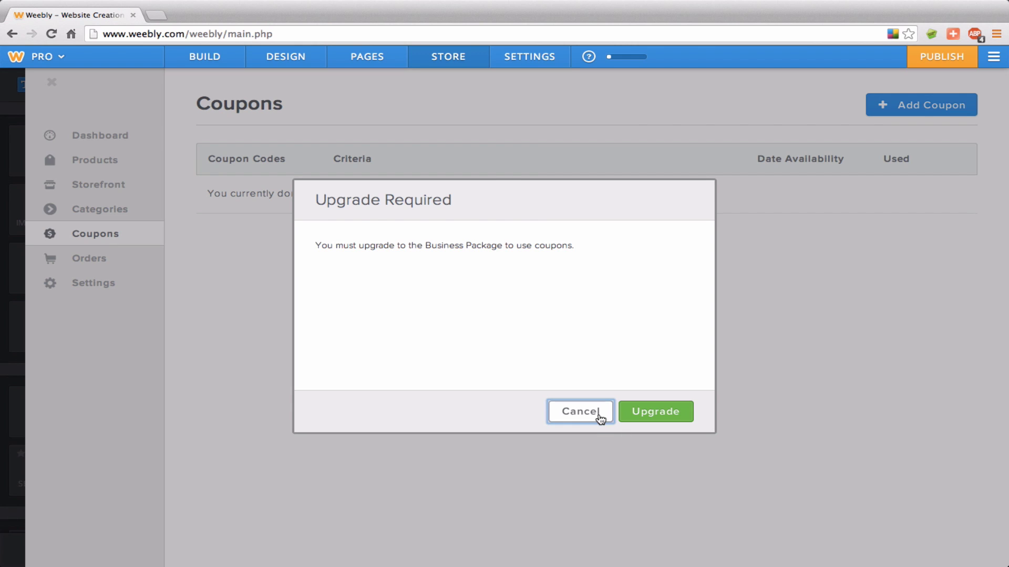
pyautogui.click(599, 415)
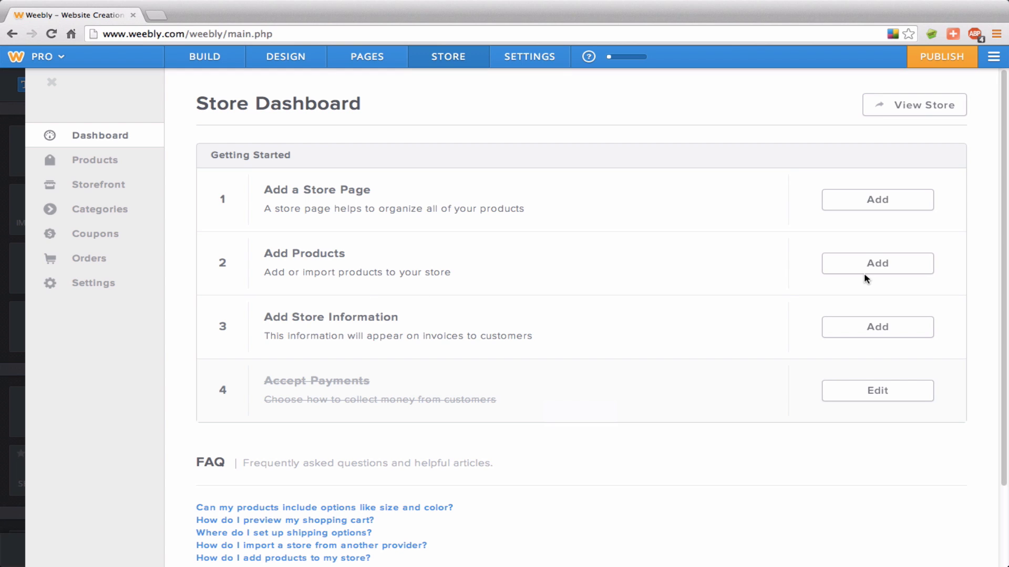
# Review the general site settings, including the website domain options, and leave the site address as it is.
pyautogui.click(522, 57)
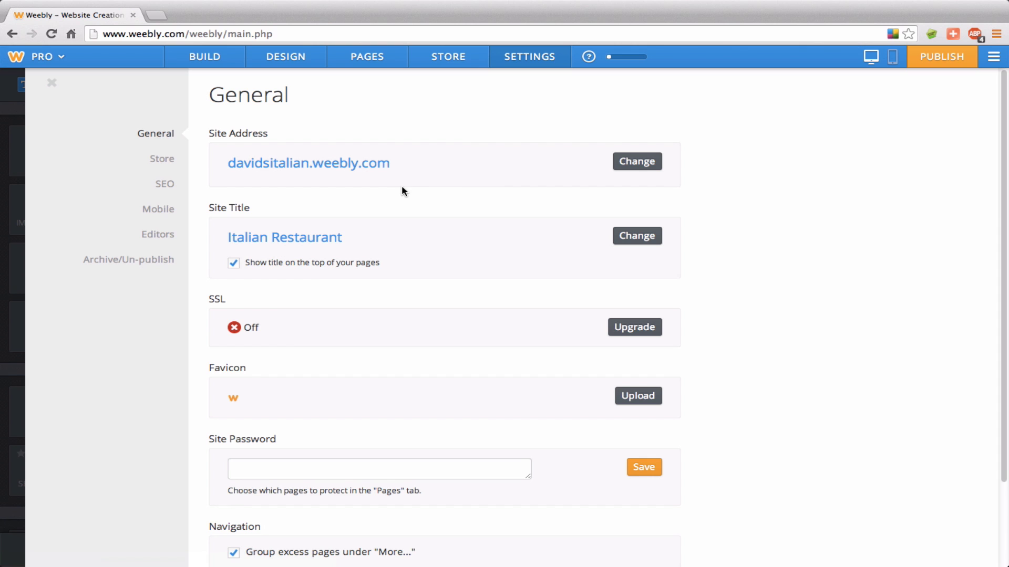
pyautogui.click(649, 165)
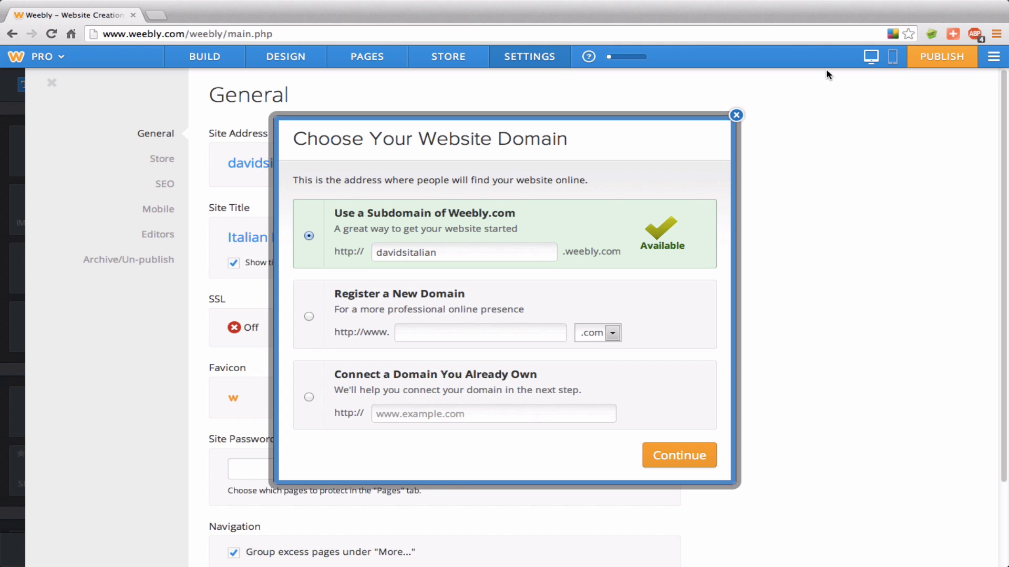
pyautogui.click(736, 115)
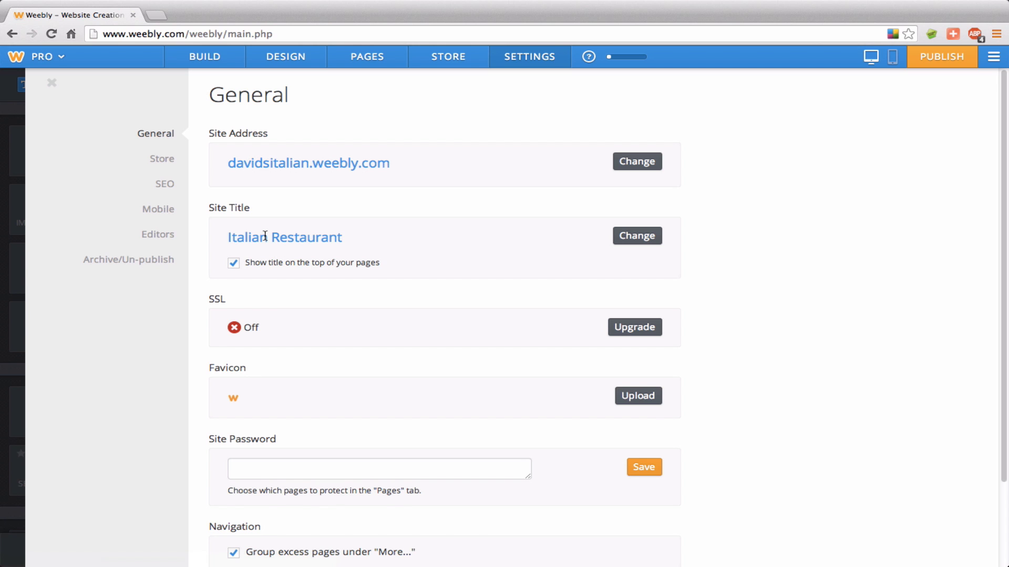
pyautogui.scroll(-2, 265, 236)
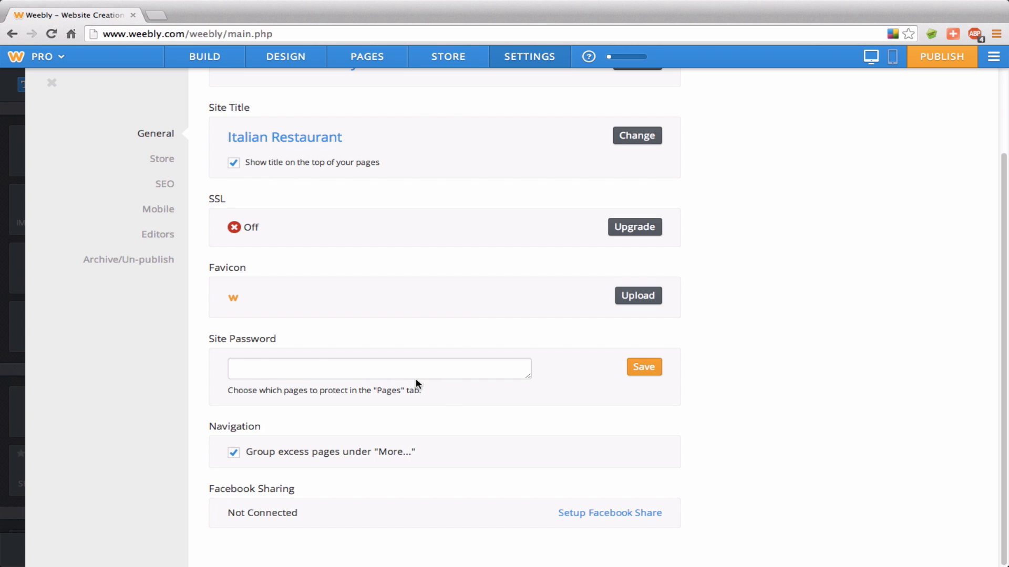
# Check the store settings and examine the SEO settings, from site description and meta keywords down to 301 redirects.
pyautogui.click(159, 161)
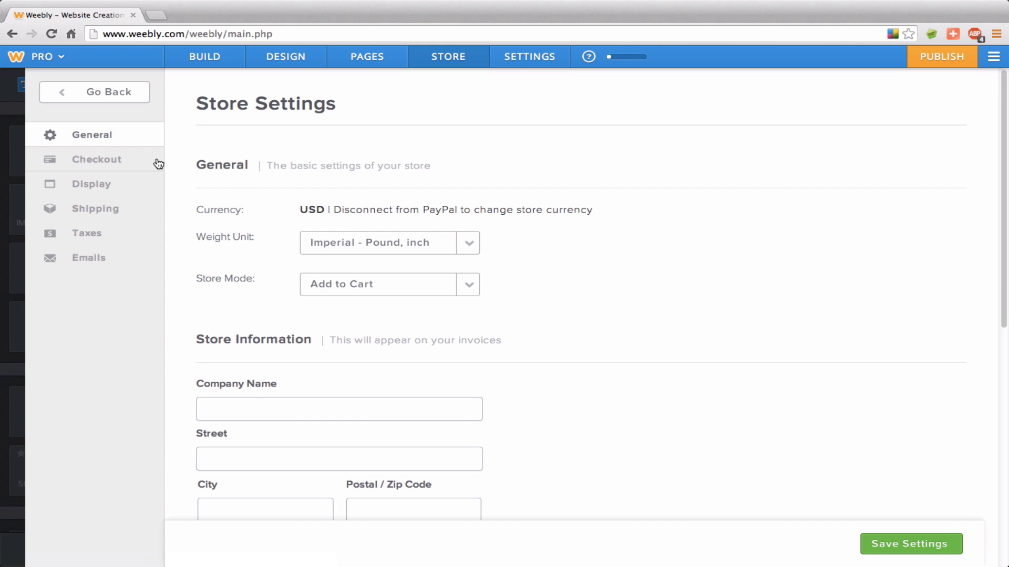
pyautogui.click(531, 62)
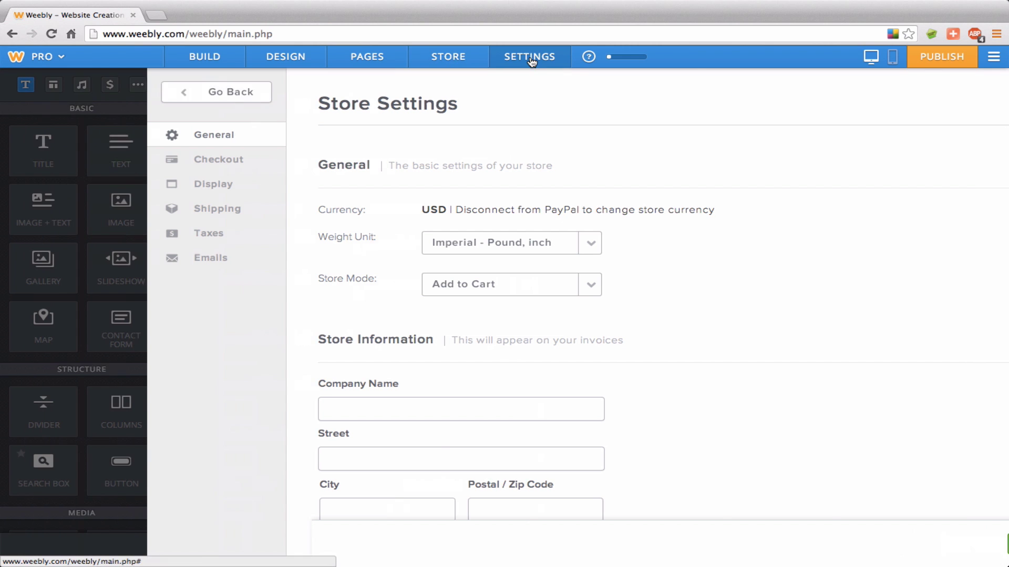
pyautogui.click(166, 187)
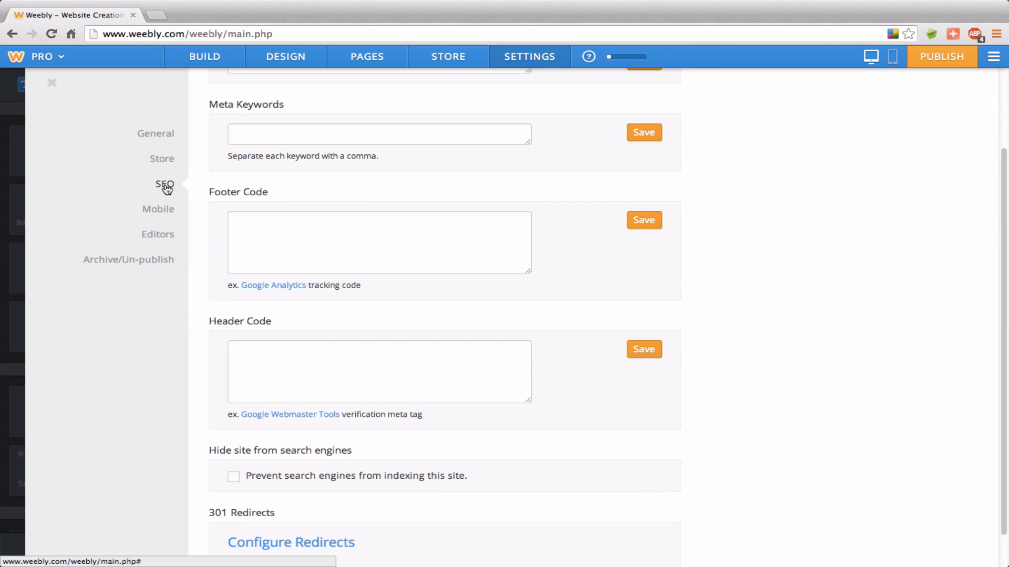
pyautogui.scroll(2, 329, 194)
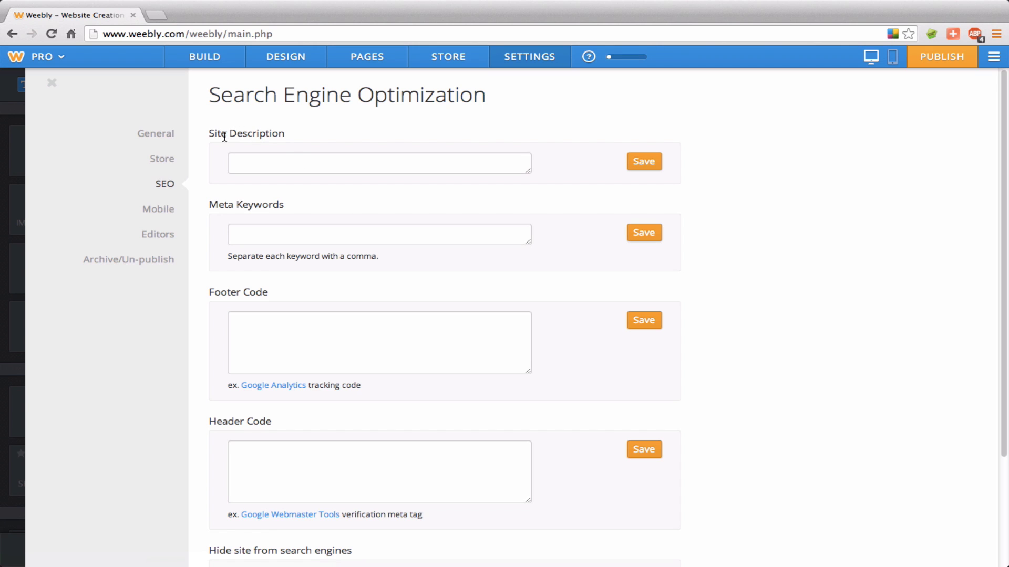
pyautogui.click(280, 169)
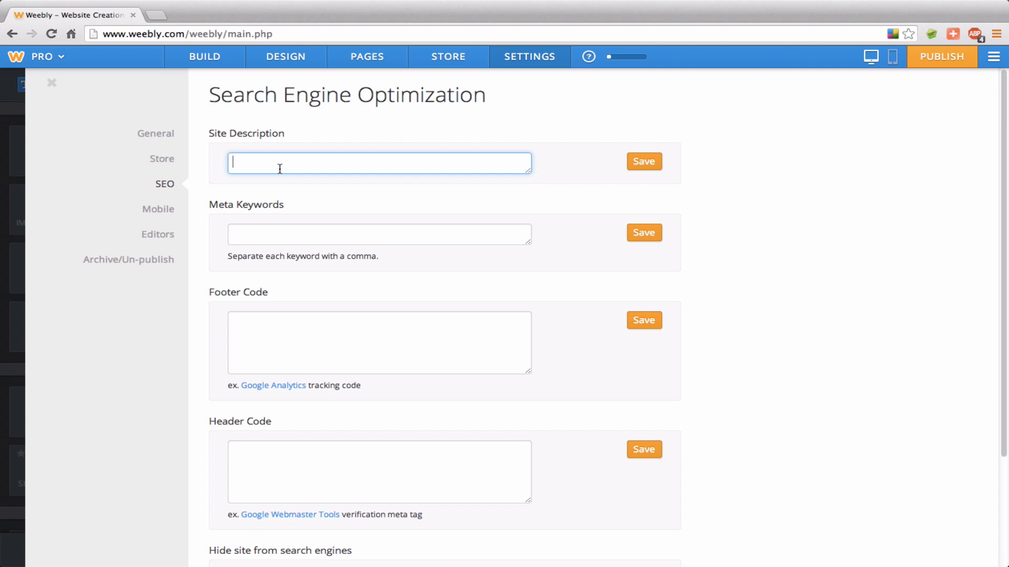
pyautogui.click(250, 234)
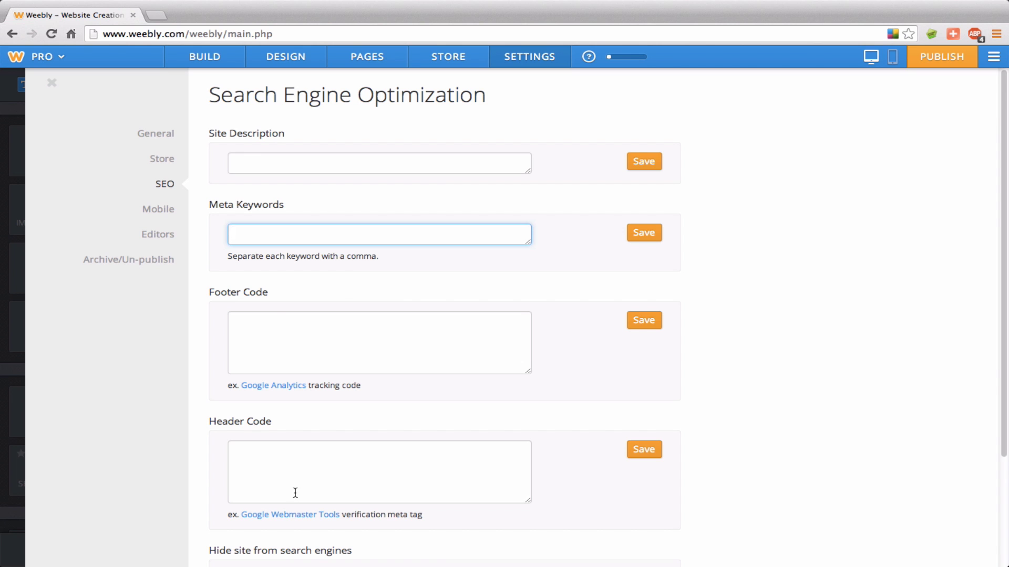
pyautogui.scroll(-3, 296, 478)
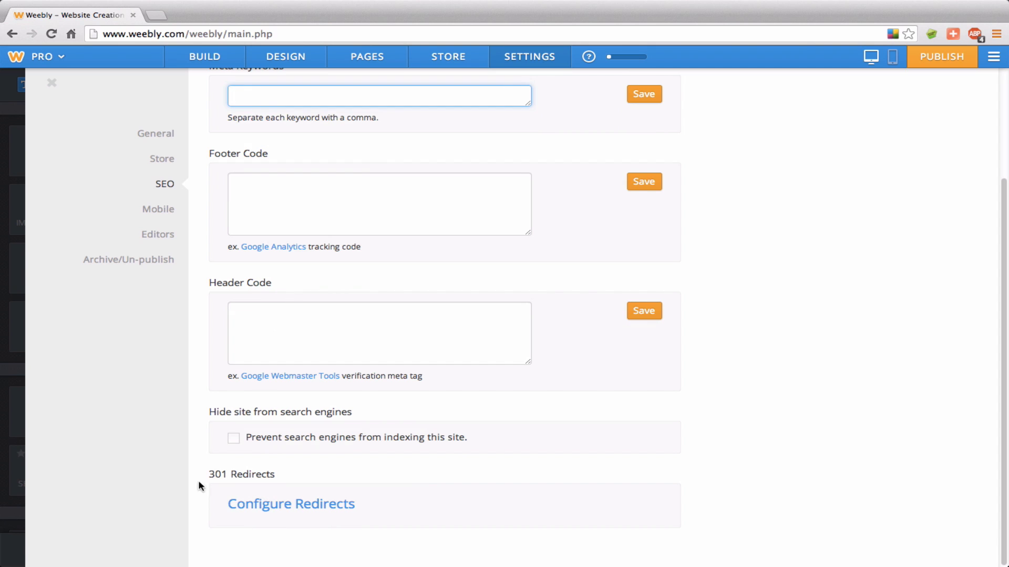
# Check the mobile display setting, enter the mobile editor and examine the Testimonials page in the iPhone preview.
pyautogui.click(148, 211)
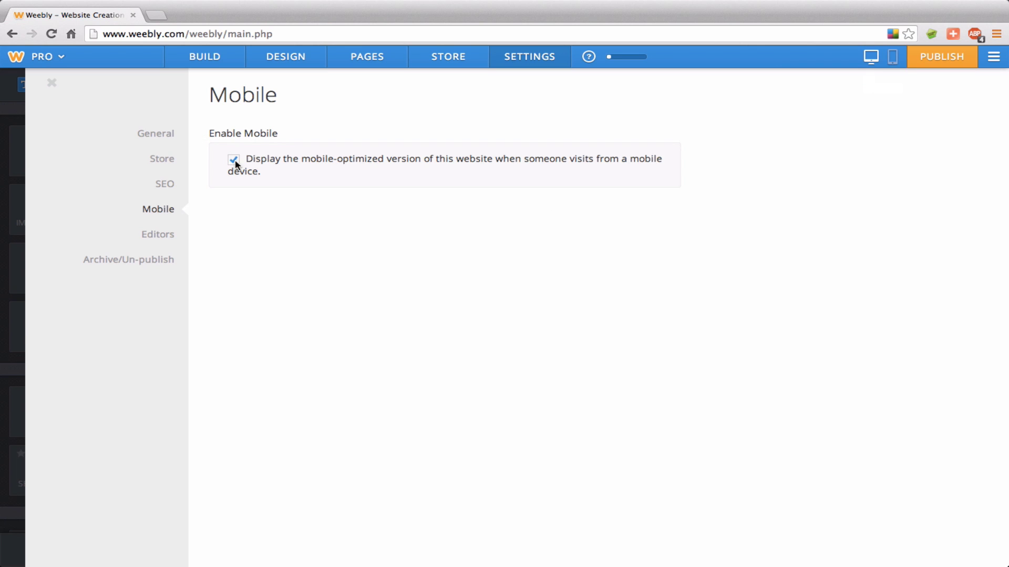
pyautogui.click(893, 61)
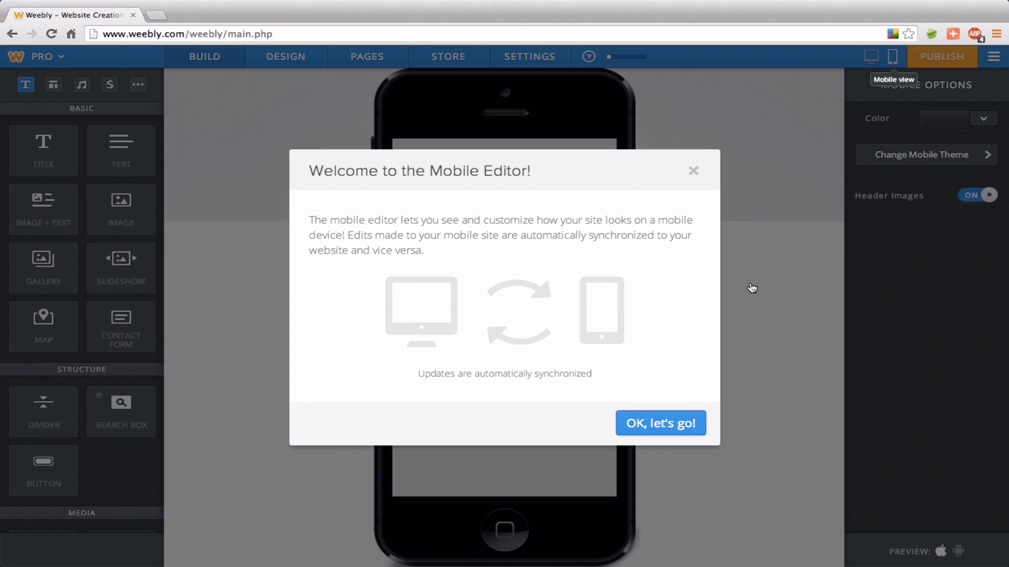
pyautogui.click(657, 430)
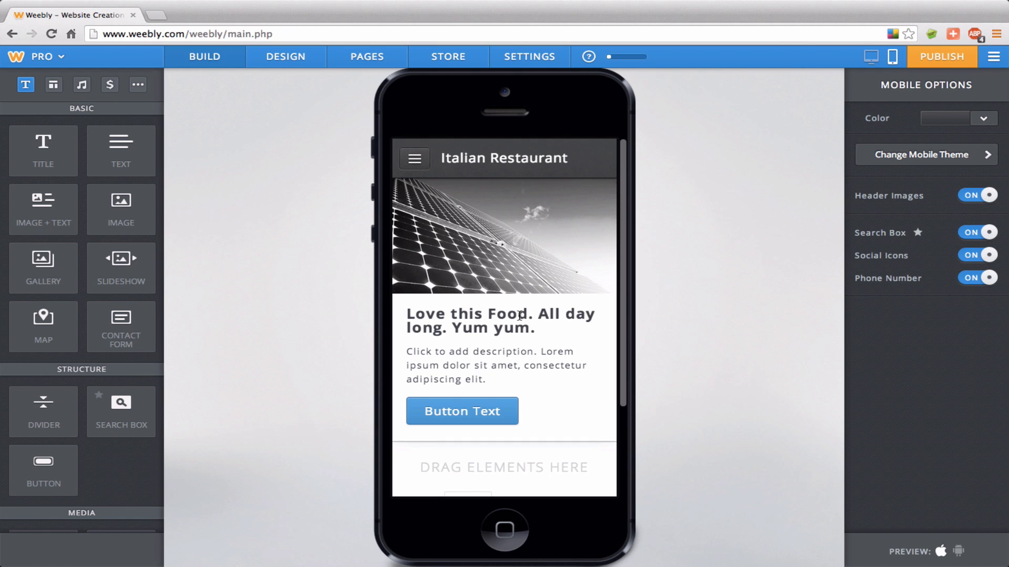
pyautogui.moveTo(541, 202)
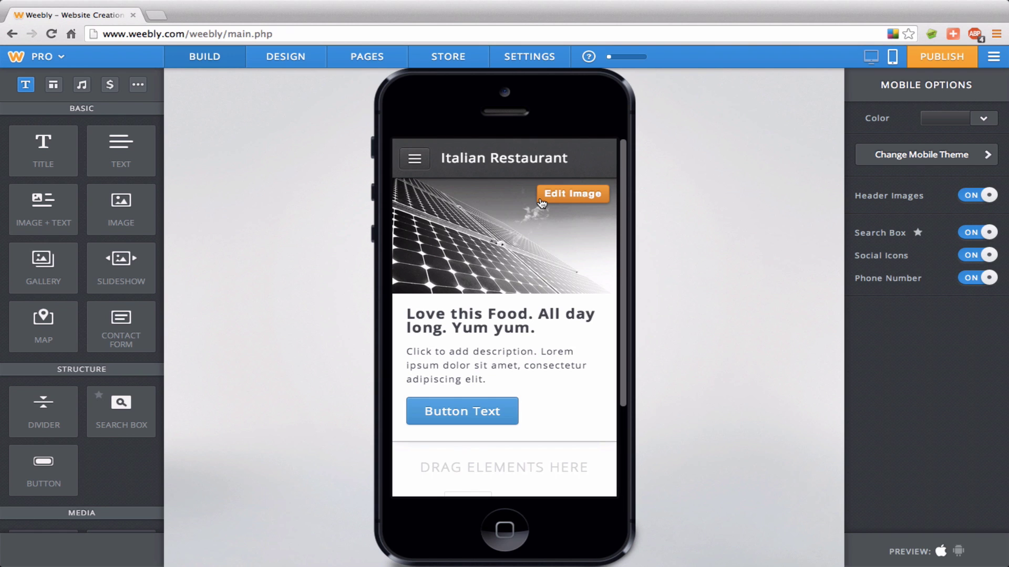
pyautogui.scroll(-5, 524, 410)
pyautogui.scroll(5, 522, 373)
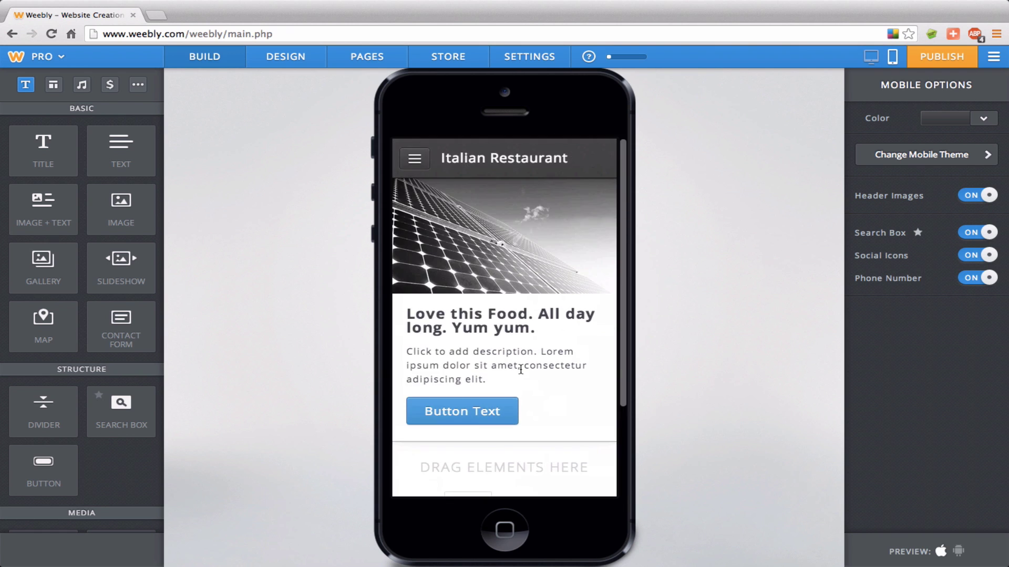
pyautogui.scroll(-3, 520, 370)
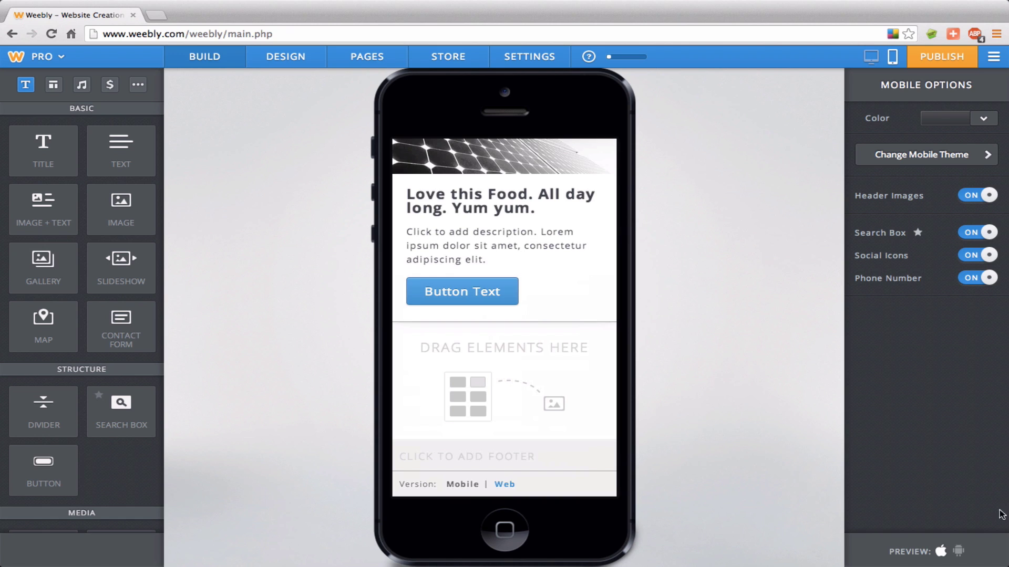
# Switch the mobile preview to Android and inspect the site's navigation menu and social link fields.
pyautogui.click(959, 552)
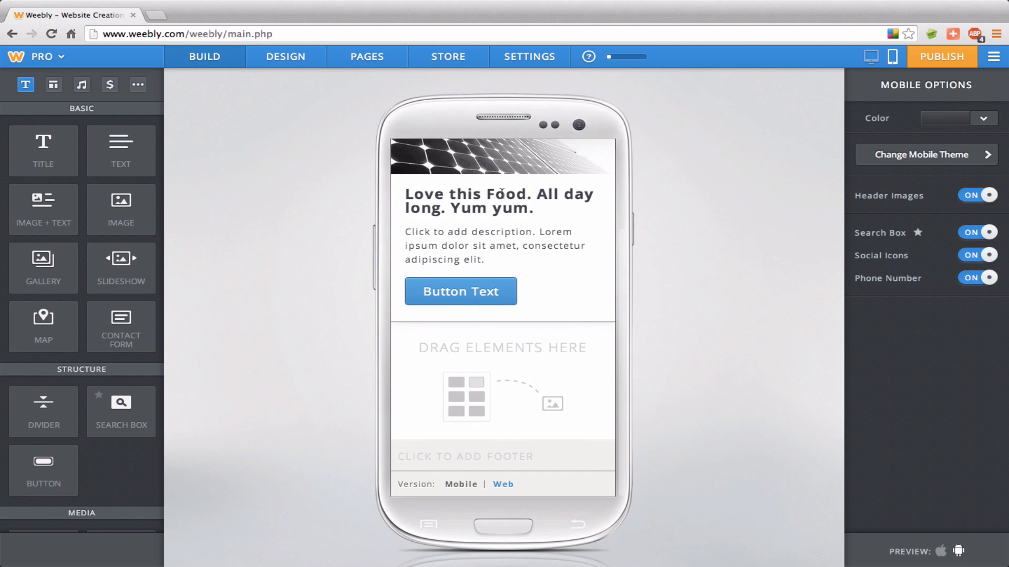
pyautogui.scroll(3, 502, 193)
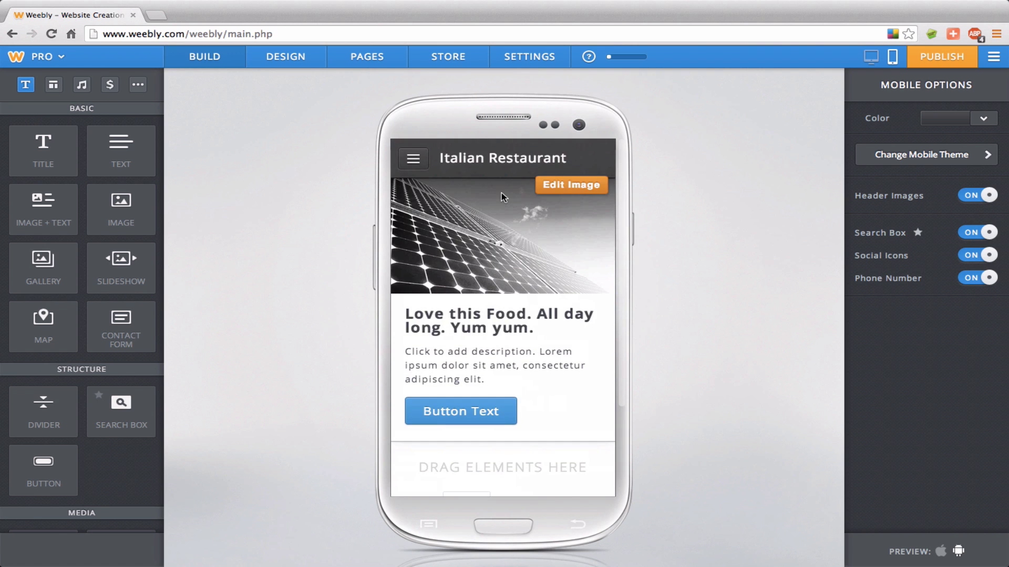
pyautogui.click(413, 162)
pyautogui.click(446, 329)
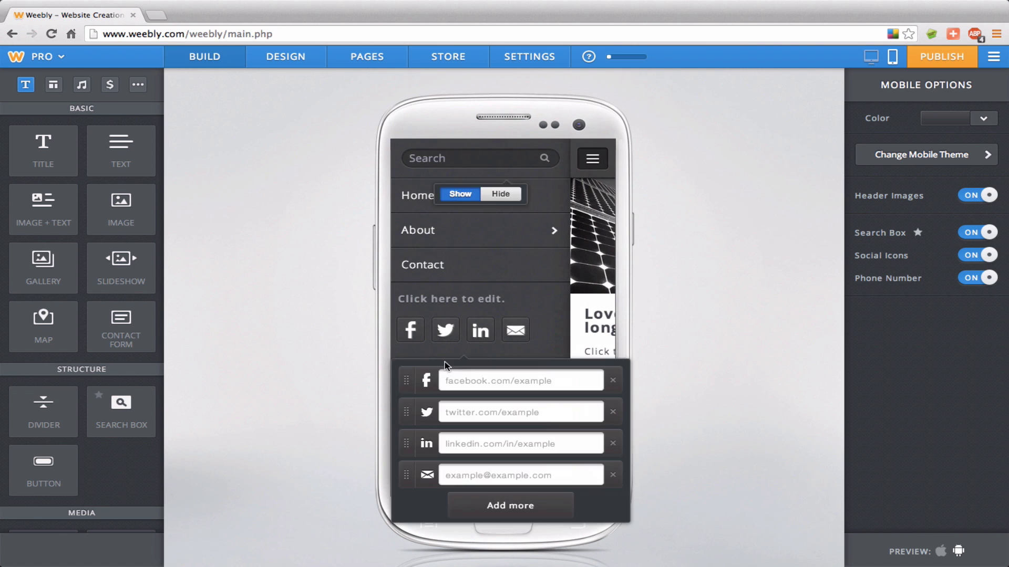
pyautogui.click(567, 271)
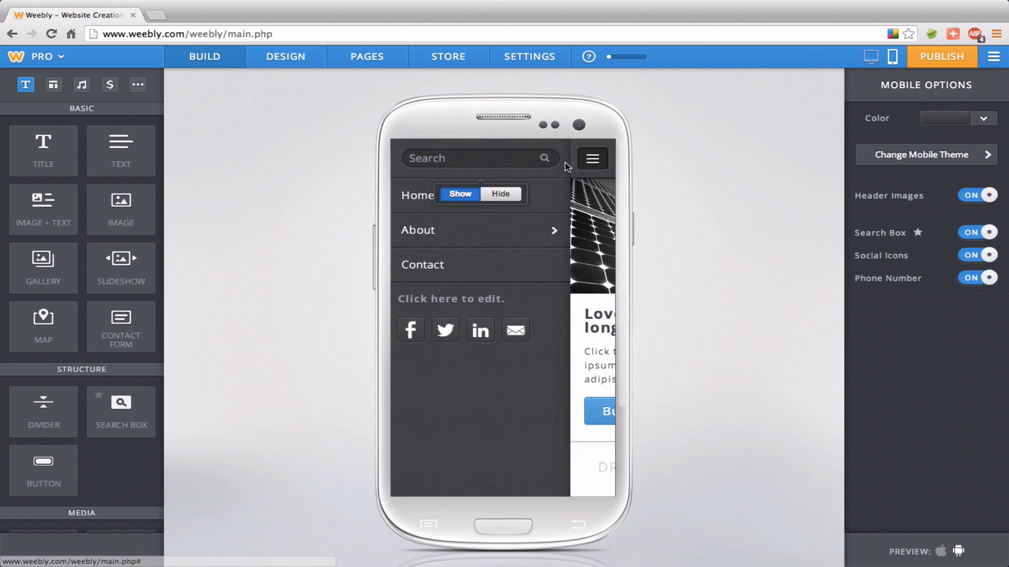
pyautogui.click(592, 159)
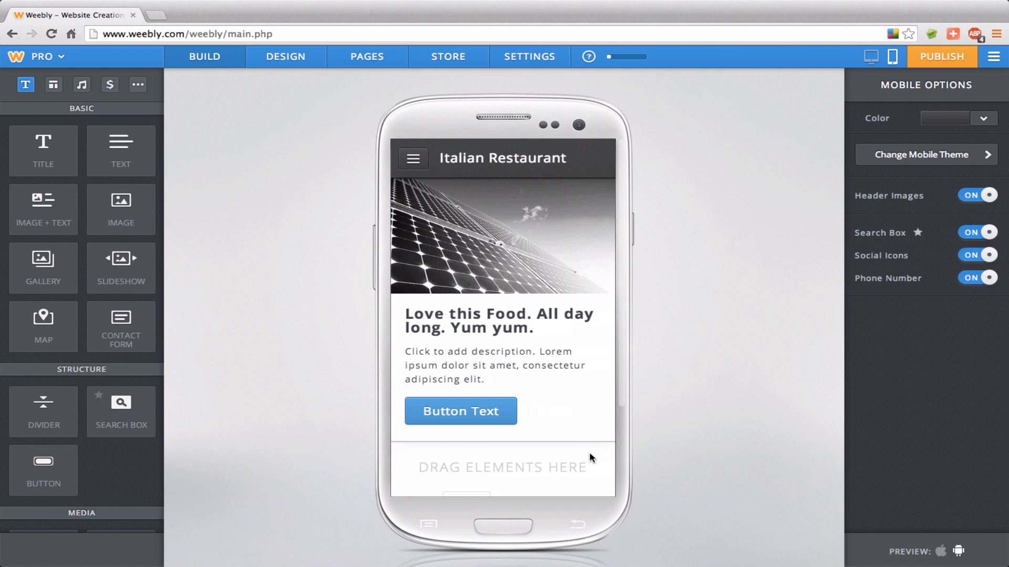
# Return to the desktop view and look at the Editors section of the site settings.
pyautogui.click(870, 61)
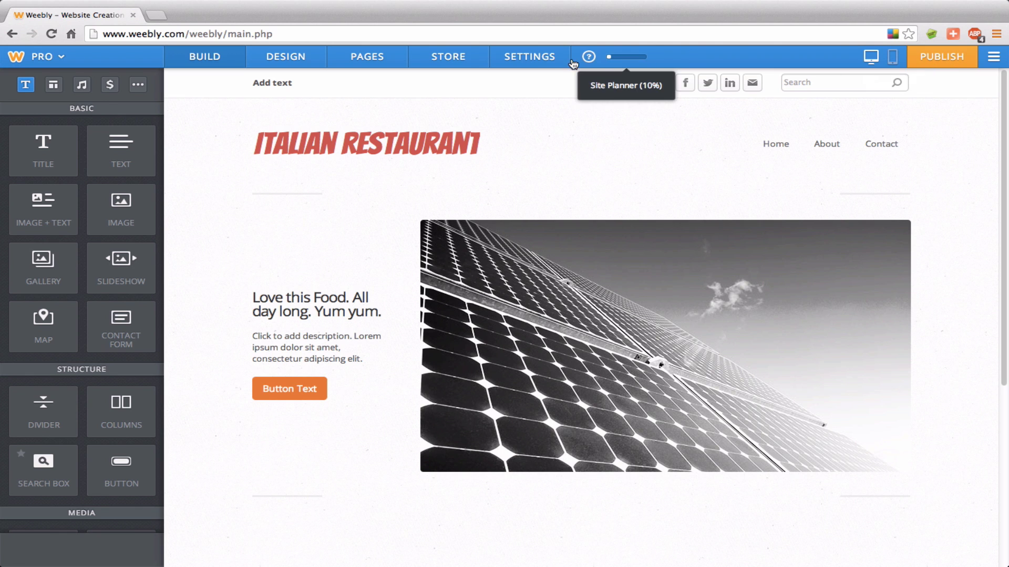
pyautogui.click(541, 59)
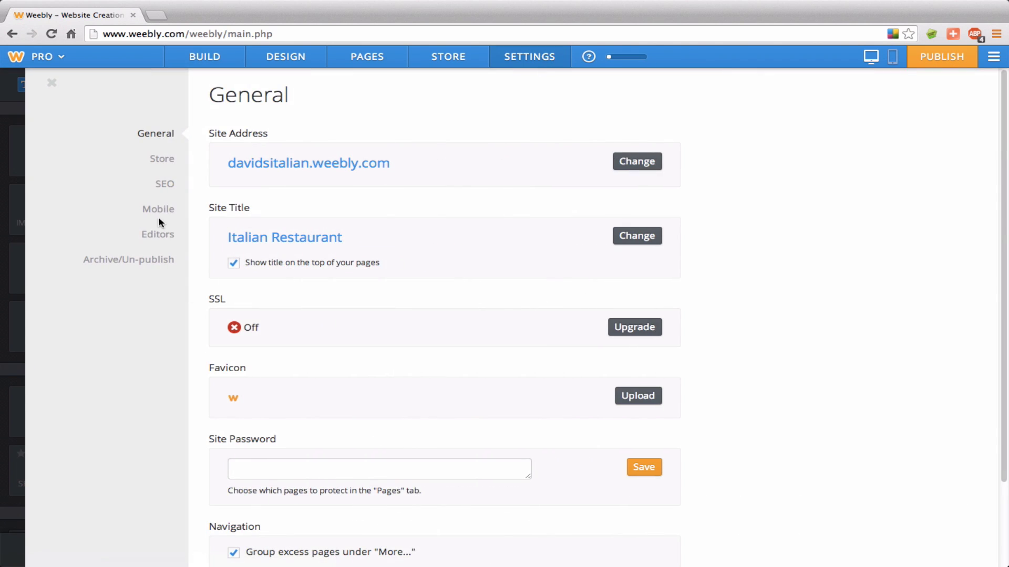
pyautogui.click(158, 237)
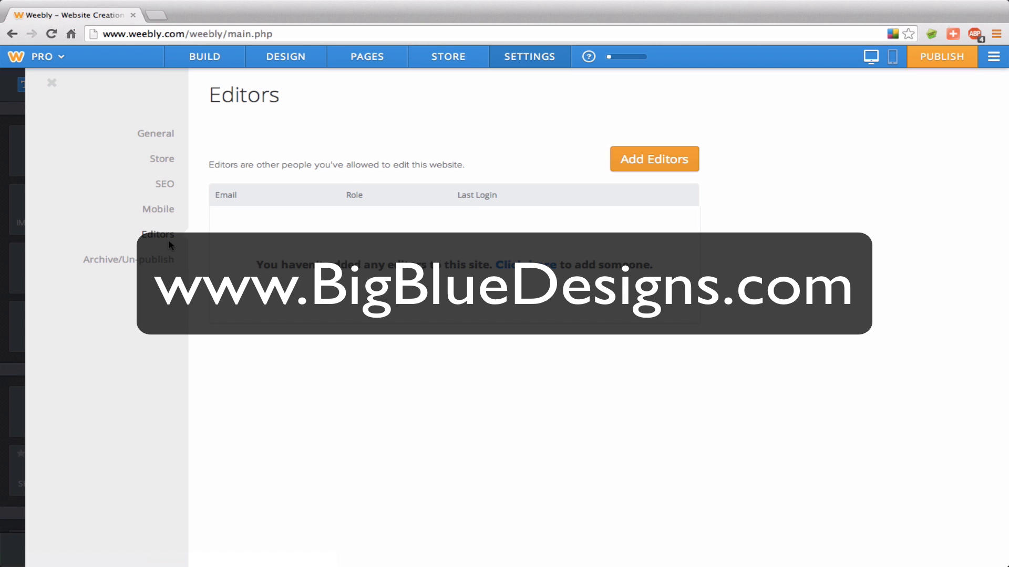
# Open bigbluedesigns.com in a new browser tab and look through its Recent Work portfolio.
pyautogui.hotkey('ctrl', 't')
pyautogui.write('bigbluedesigns.com')
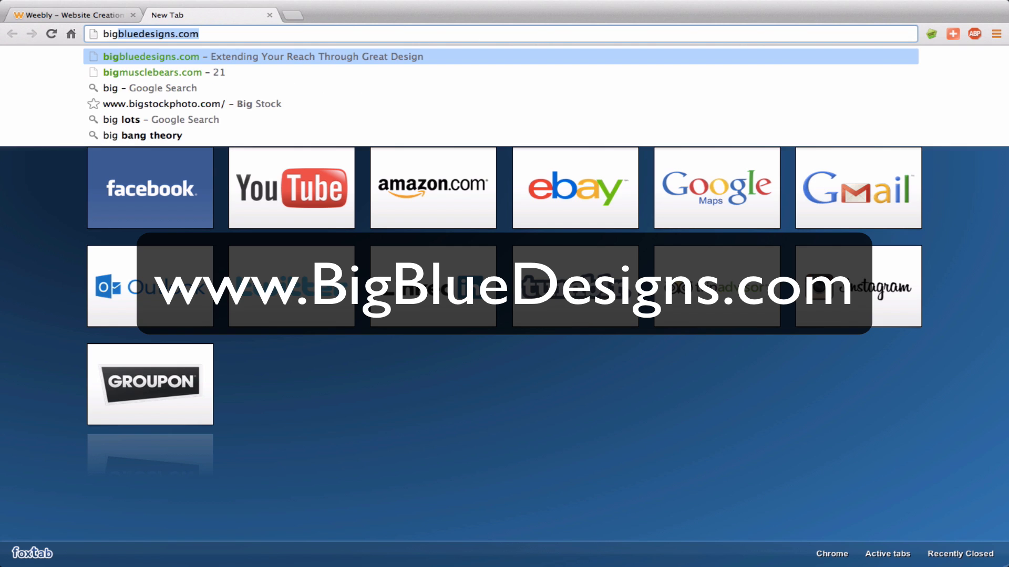
pyautogui.press('Return')
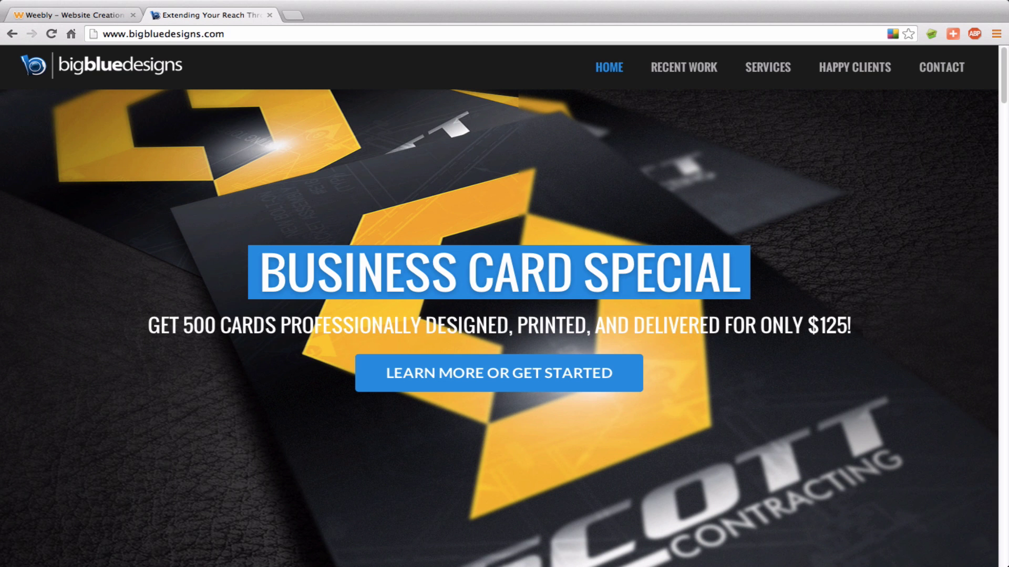
pyautogui.scroll(-10, 283, 460)
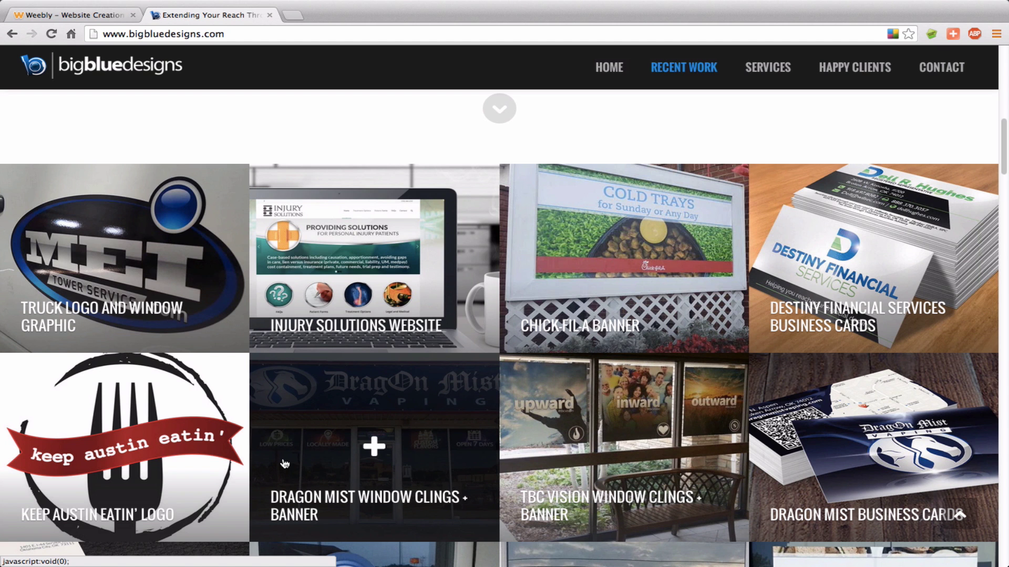
pyautogui.scroll(-10, 284, 464)
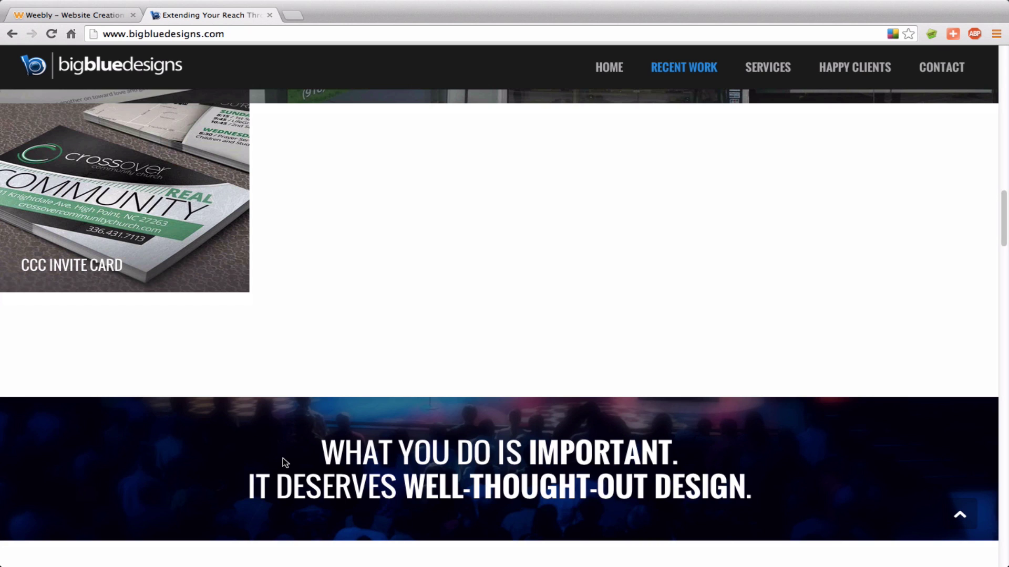
# Finish looking over the bigbluedesigns.com page, switch back to Weebly and view the Archive/Un-publish section of the site settings.
pyautogui.scroll(-3, 284, 461)
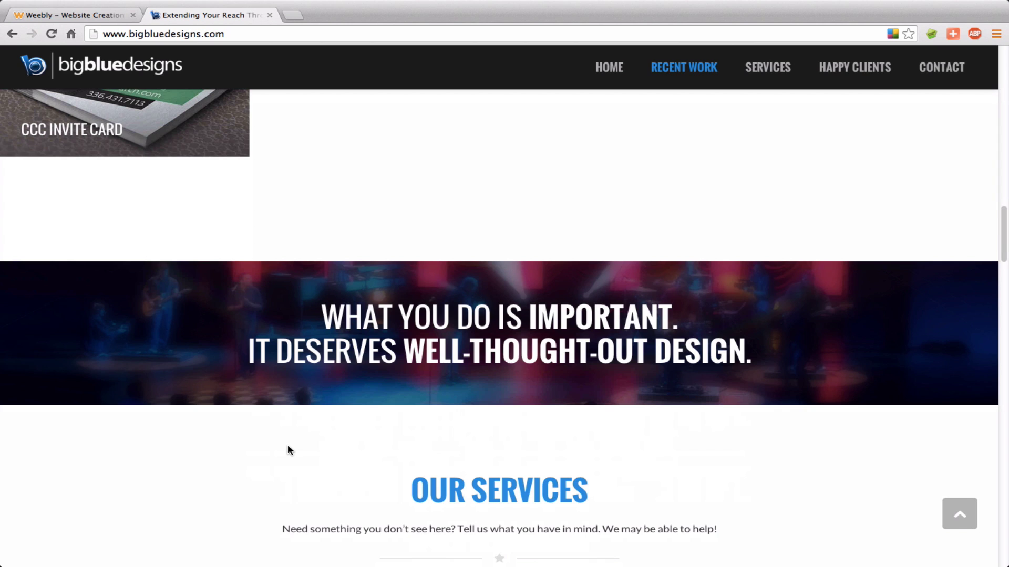
pyautogui.click(74, 14)
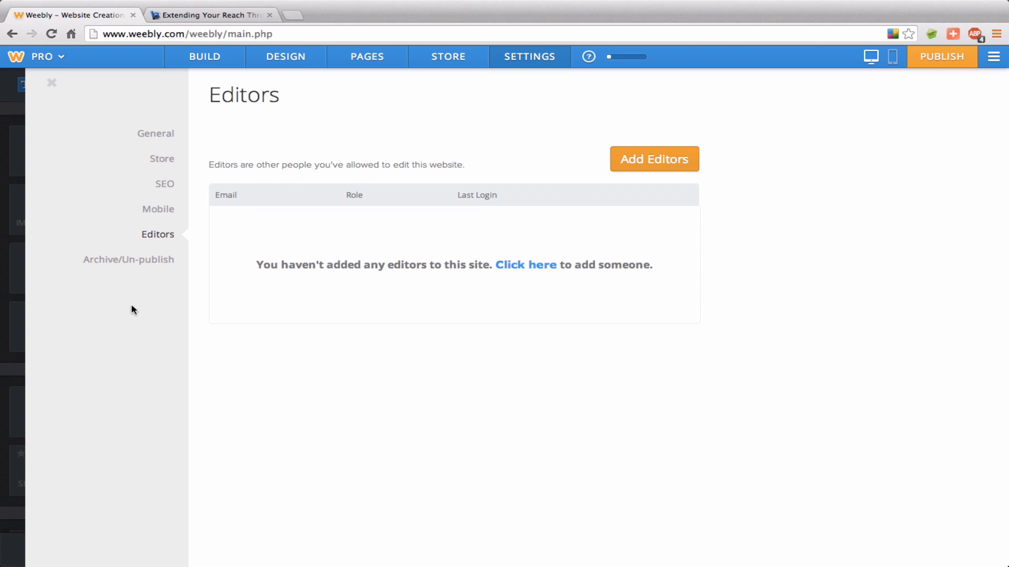
pyautogui.click(150, 268)
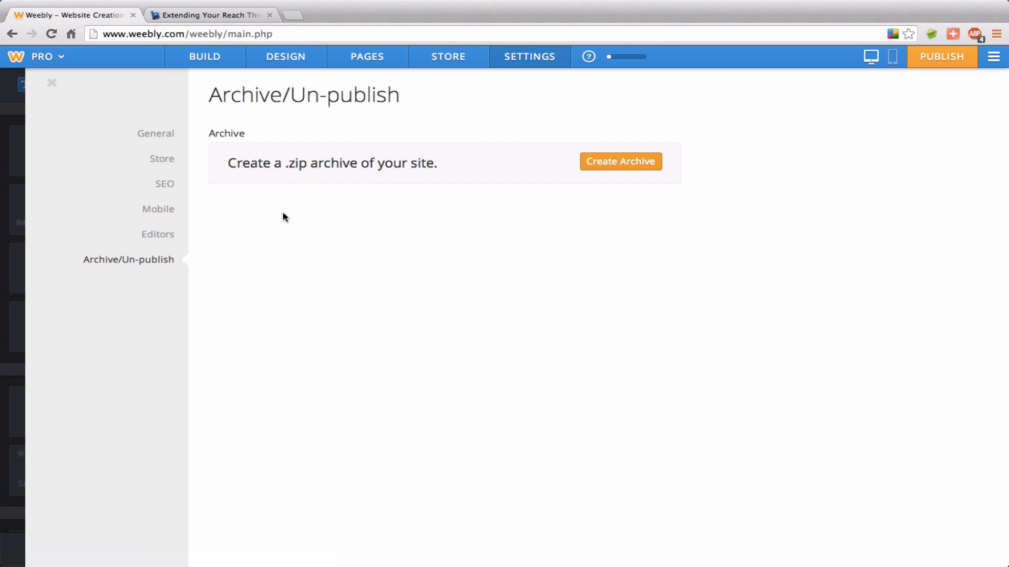
# Return to the Build editor and look over the Italian Restaurant home page from header to footer.
pyautogui.click(210, 68)
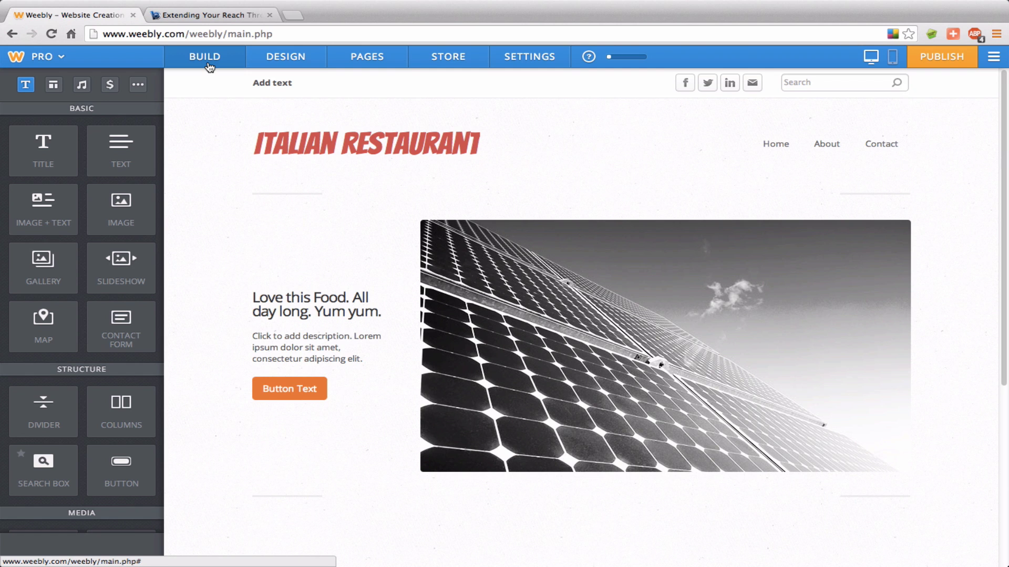
pyautogui.moveTo(266, 197)
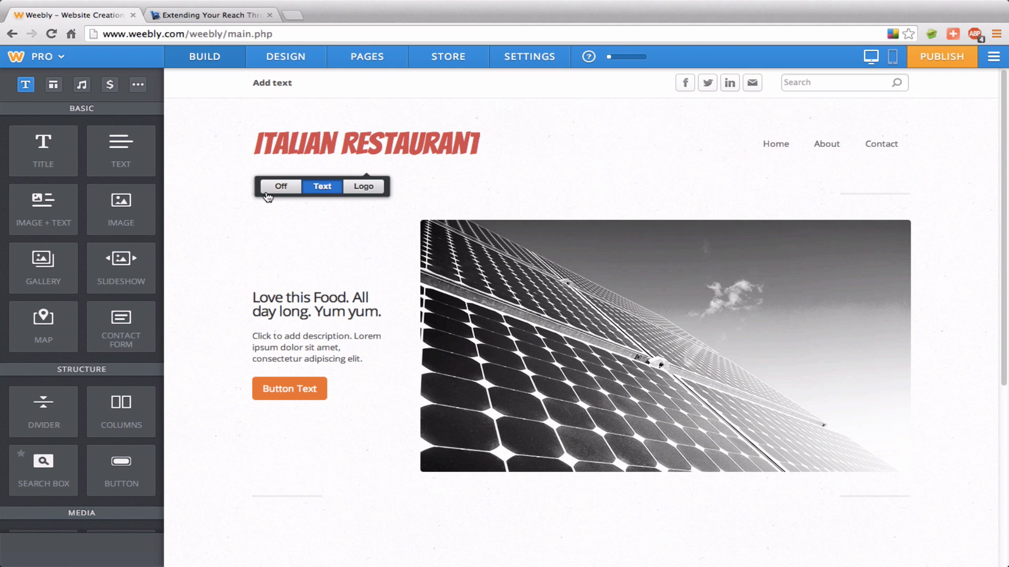
pyautogui.scroll(-5, 319, 305)
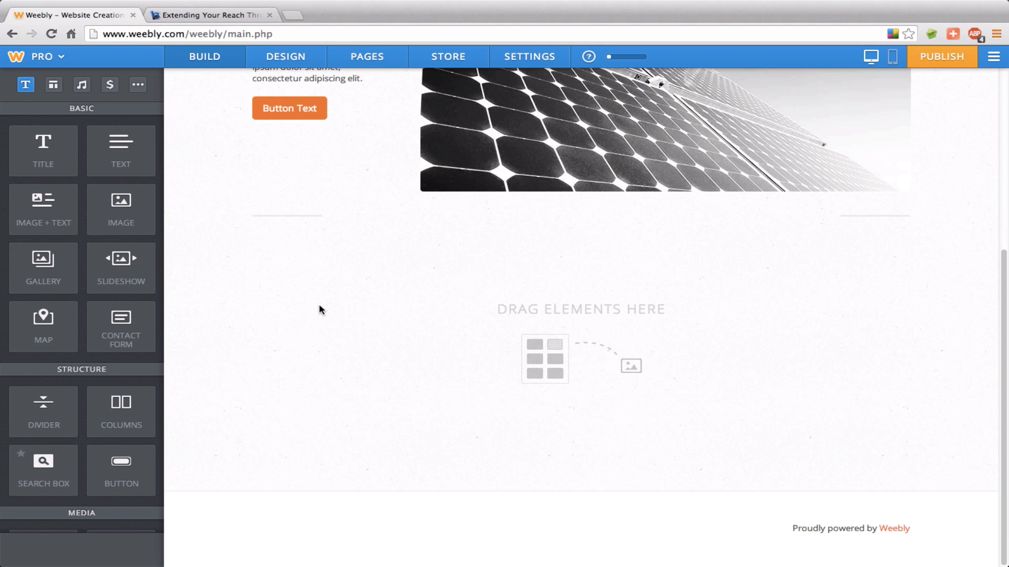
pyautogui.scroll(5, 320, 310)
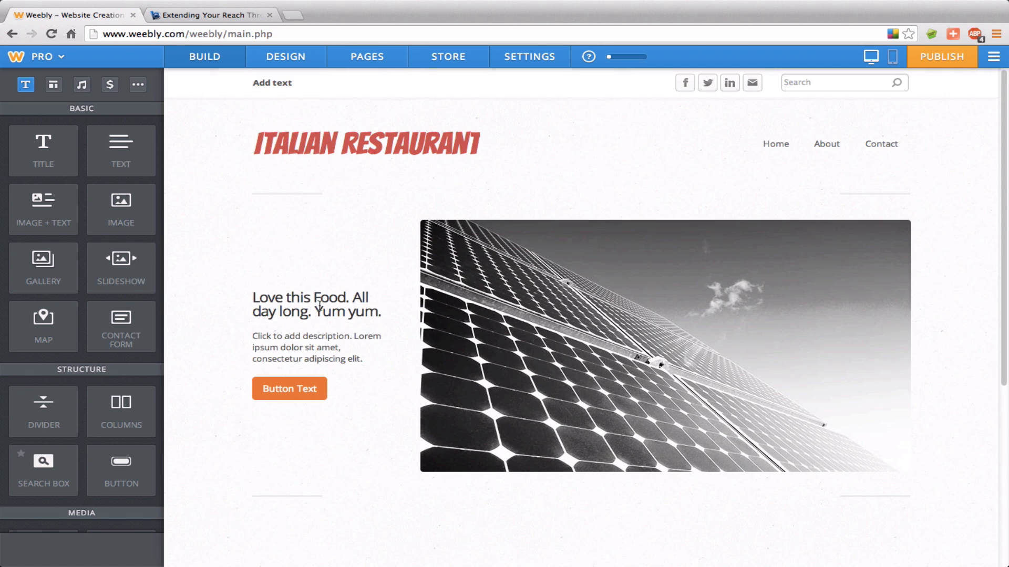